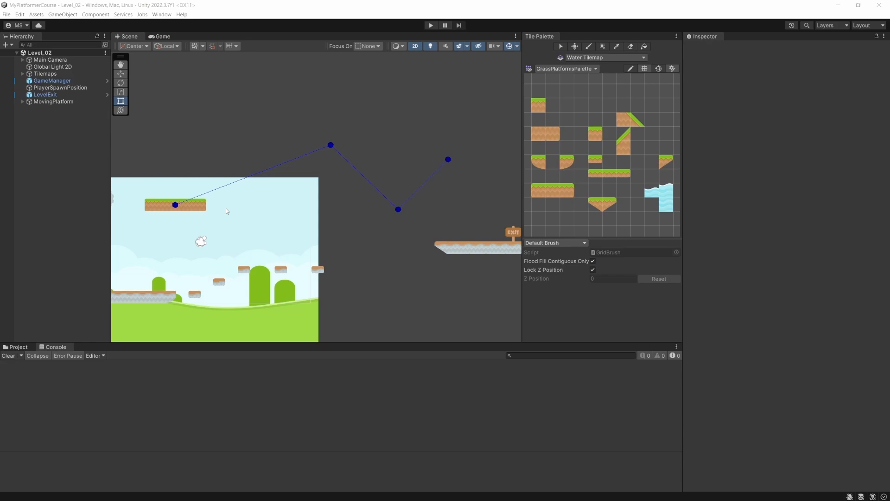
Paint a four-tile-wide grass platform on the Ground Tilemap, above the starting ground and below the moving platform
key(w)
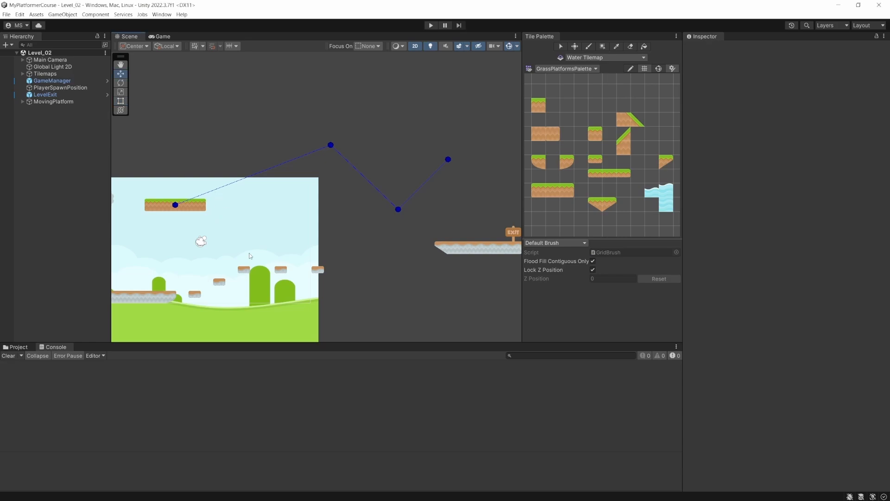
key(q)
drag(249, 256, 394, 209)
scroll(301, 237, up, 3)
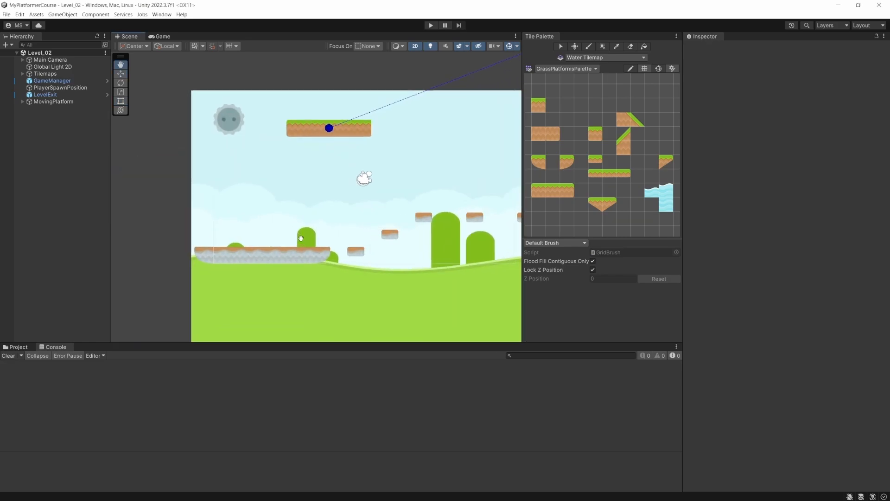
scroll(301, 238, up, 2)
key(w)
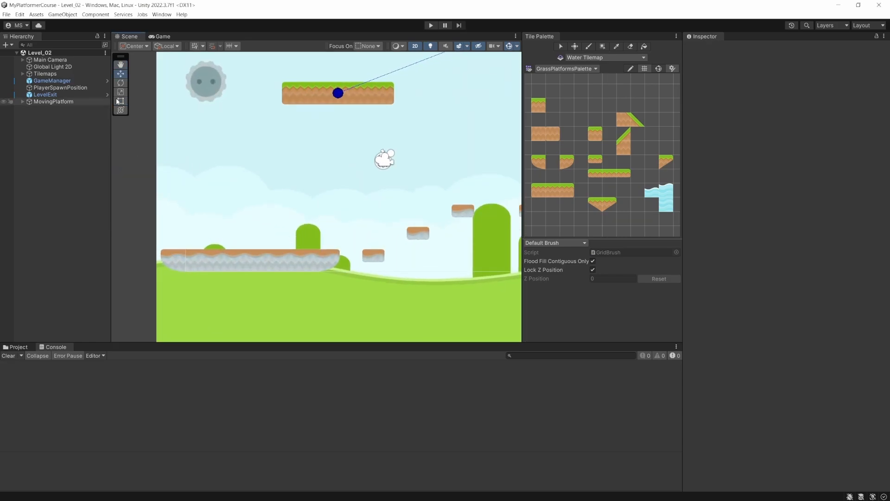
click(22, 74)
click(59, 83)
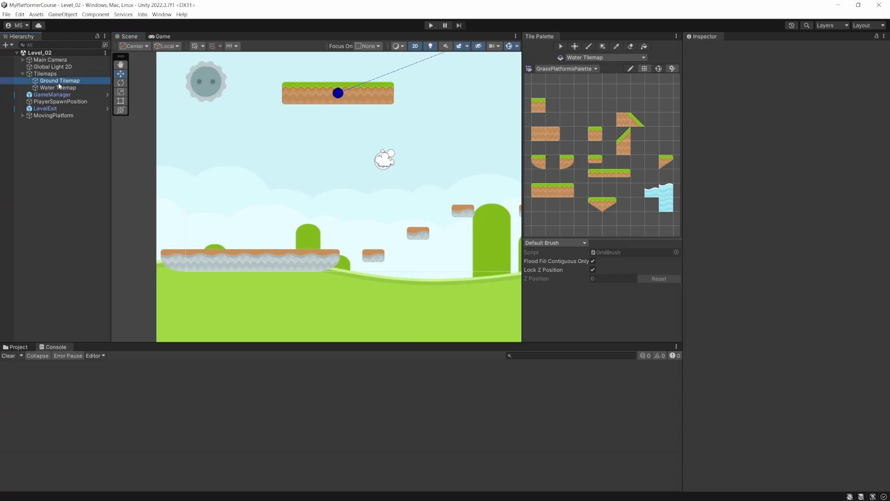
click(537, 108)
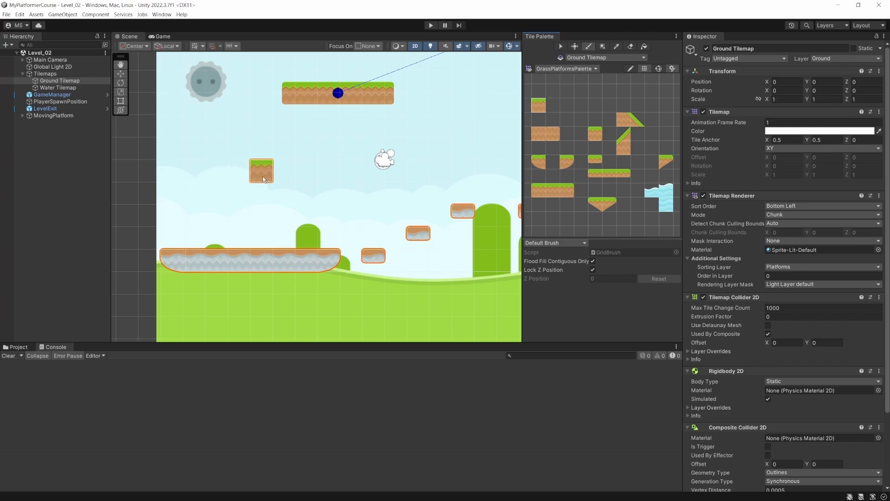
drag(262, 179, 322, 175)
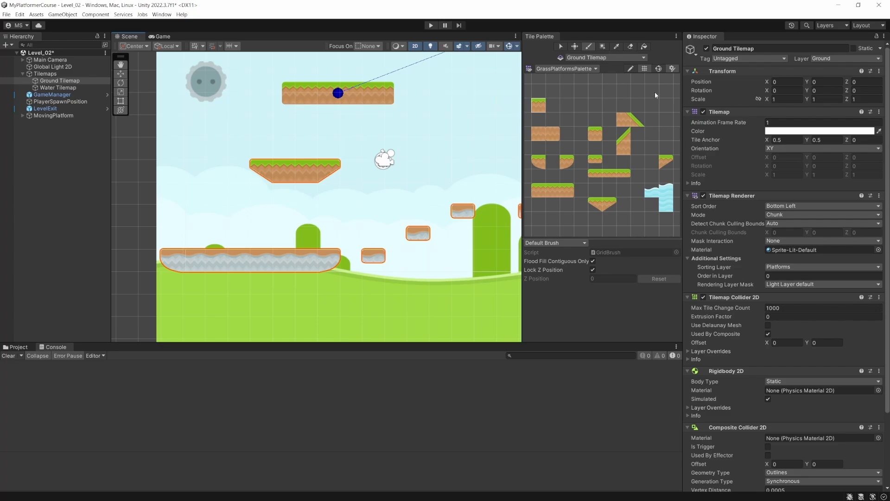
Play-test the level by moving the character and jumping beneath the newly painted grass platform
click(430, 24)
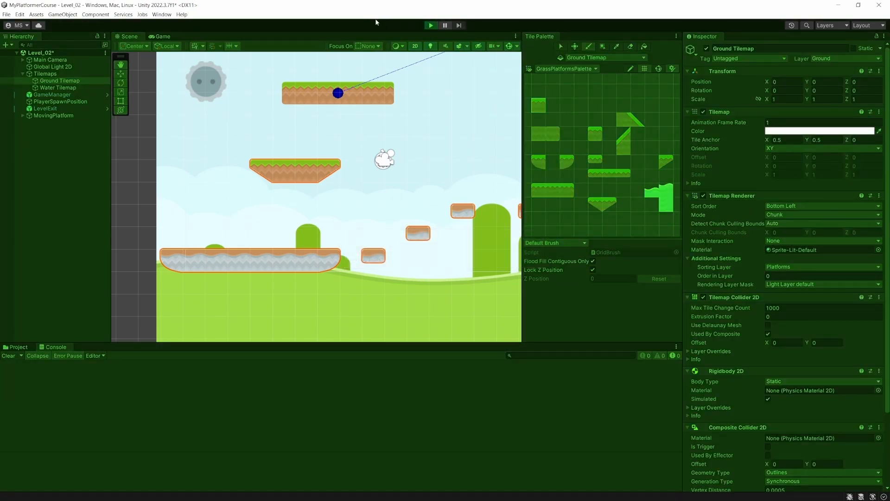
key(space)
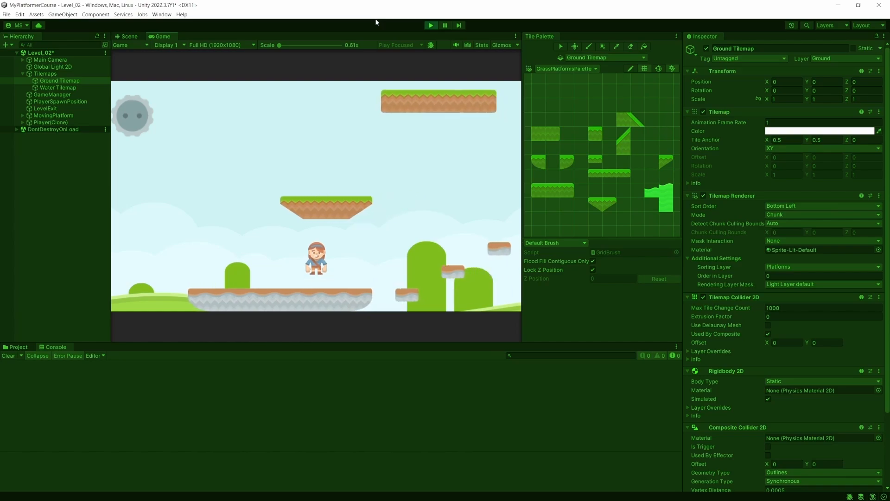
key(Right)
key(space)
key(Right)
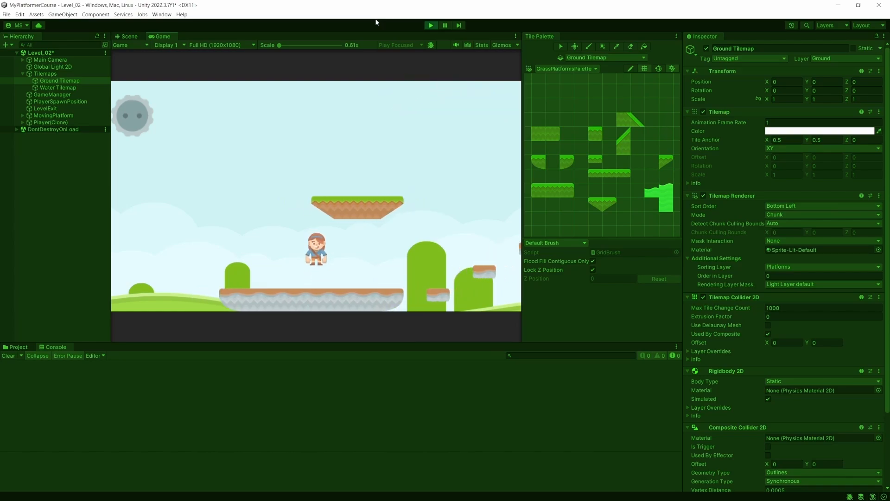
key(space)
key(Left)
key(Right)
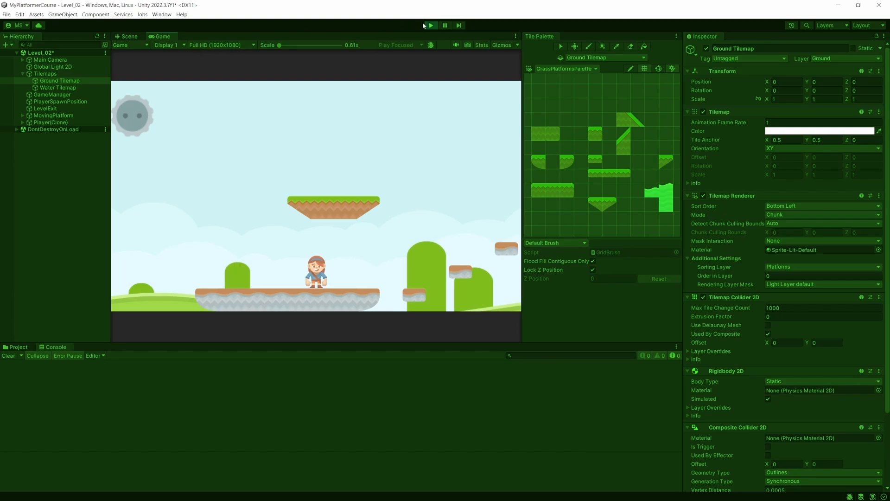
click(430, 25)
Set the Jump Force of the Player prefab's Player Controller script to 10
click(17, 347)
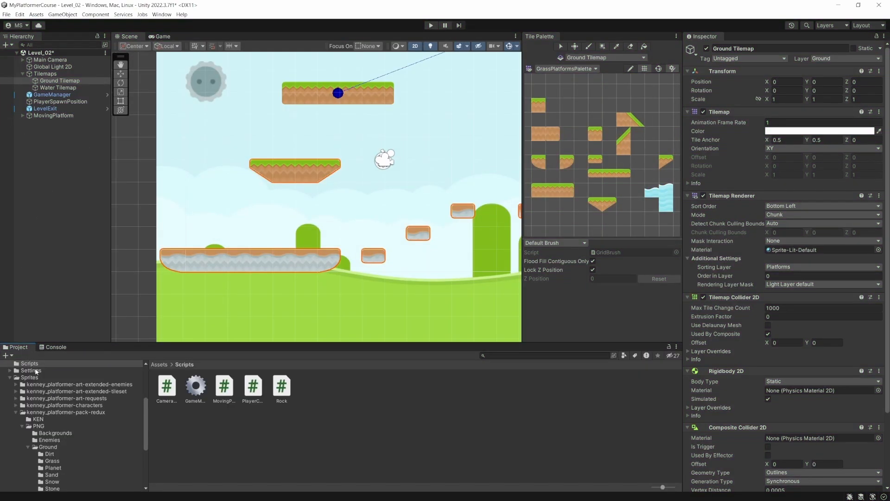
scroll(47, 417, up, 5)
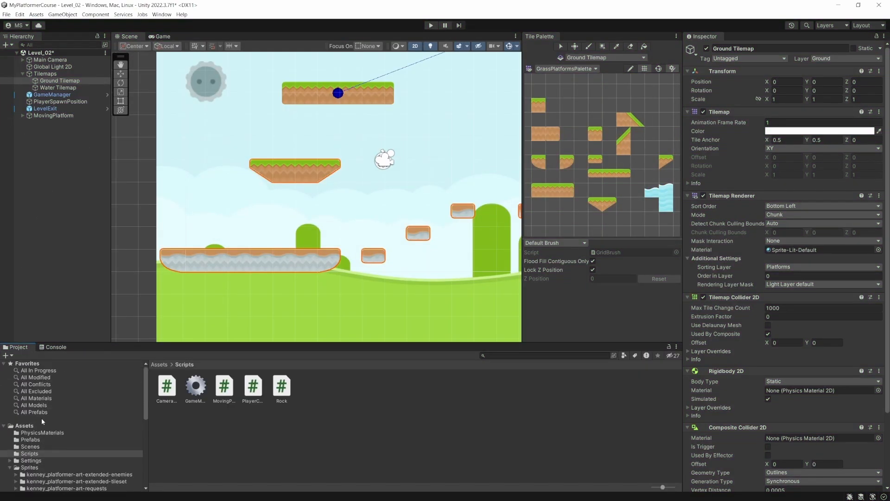
click(31, 439)
click(339, 390)
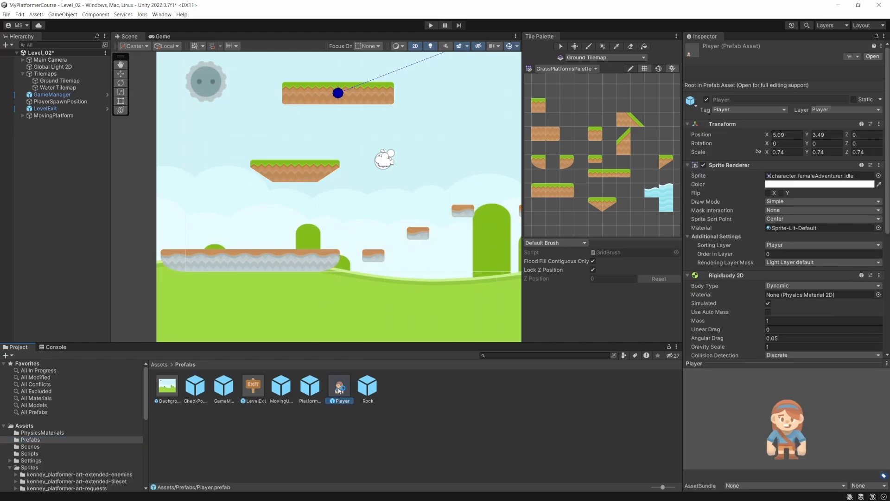
scroll(798, 294, down, 5)
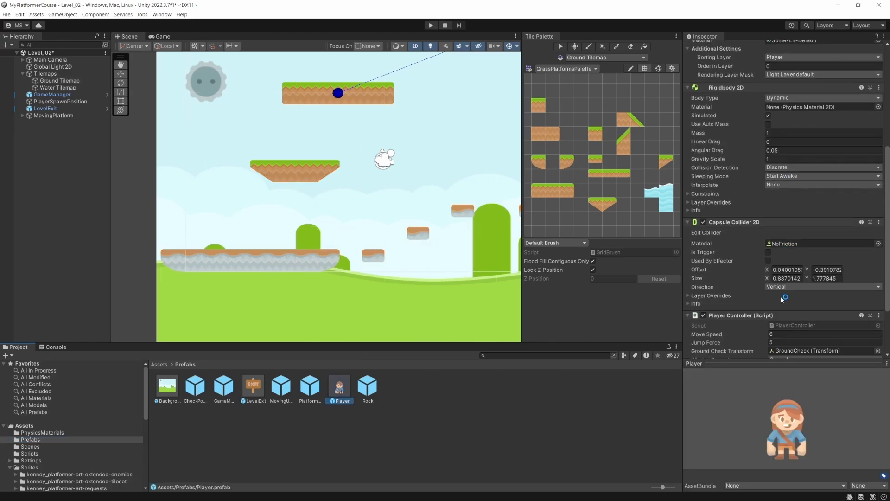
scroll(783, 300, down, 3)
click(783, 266)
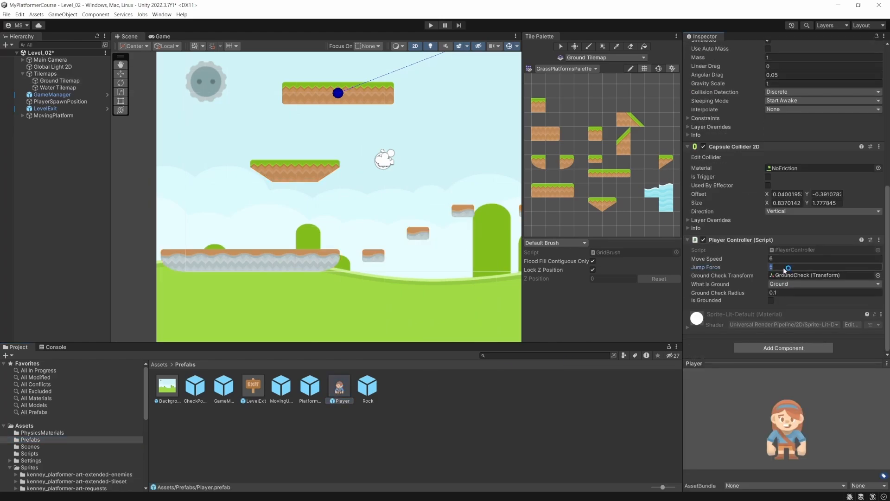
text(10)
key(Tab)
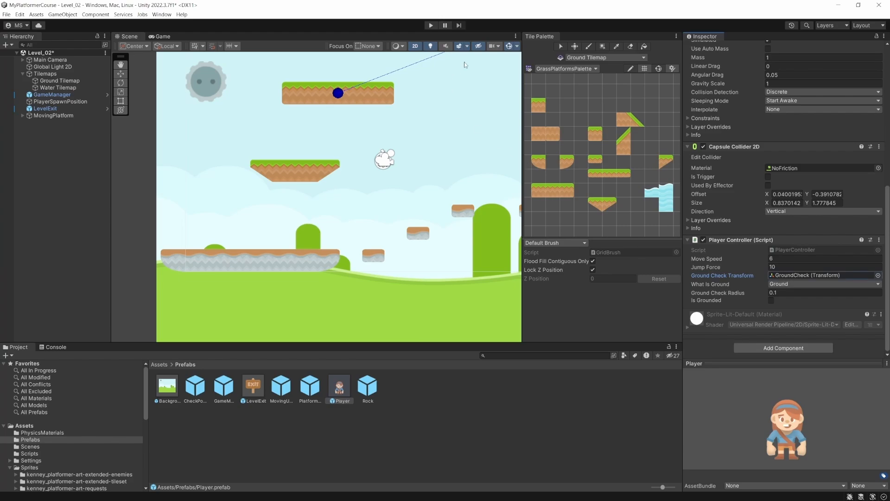
Play-test the jump by getting the character onto the grass platform from the side and jumping against it from below
click(431, 25)
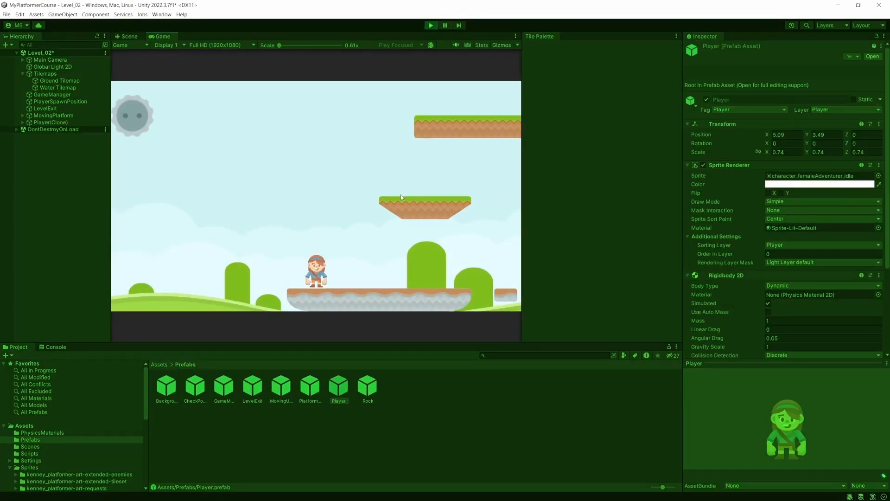
key(space)
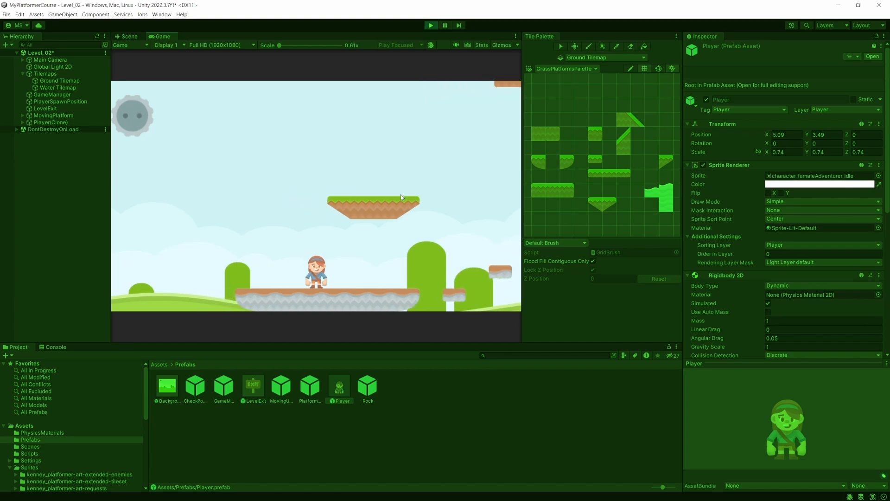
key(space)
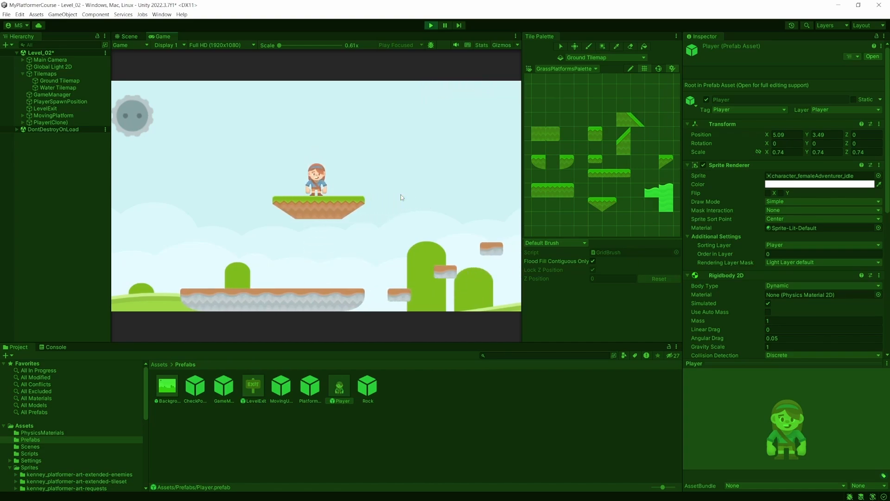
key(space)
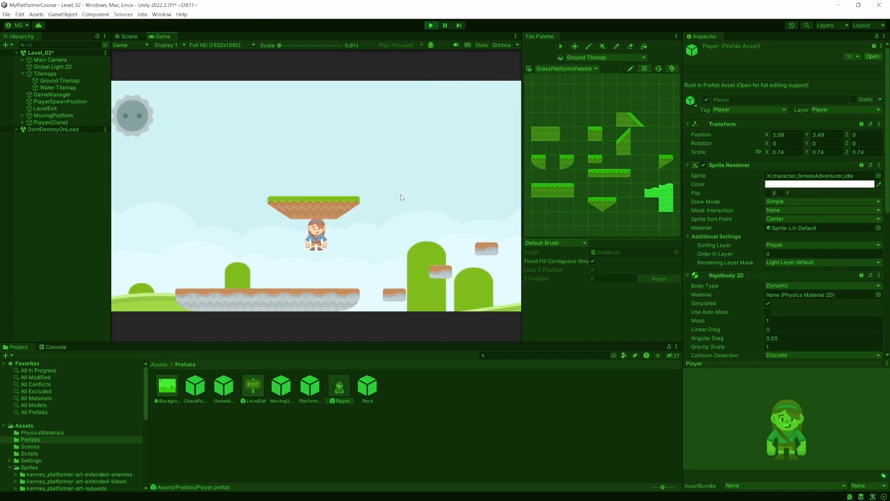
key(space)
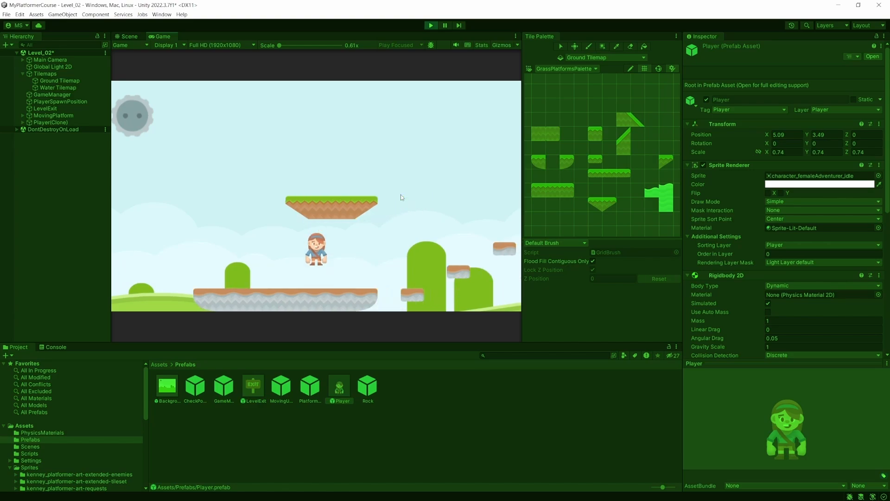
key(space)
key(space)
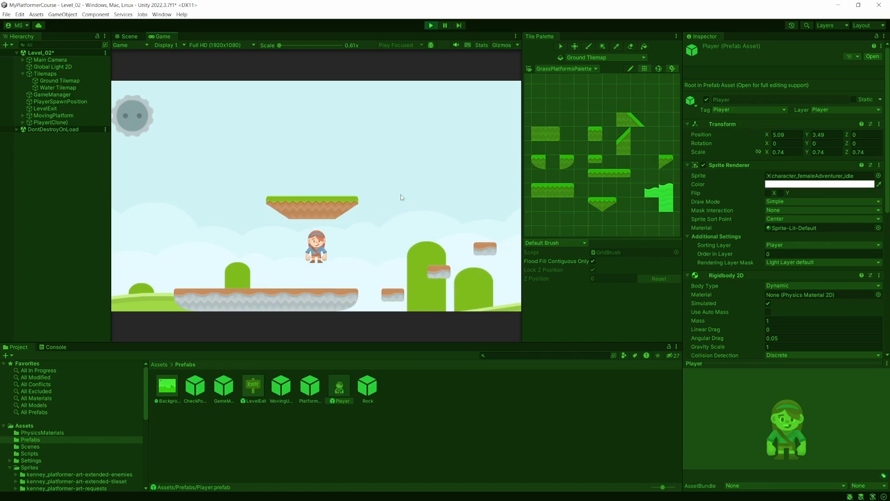
click(430, 25)
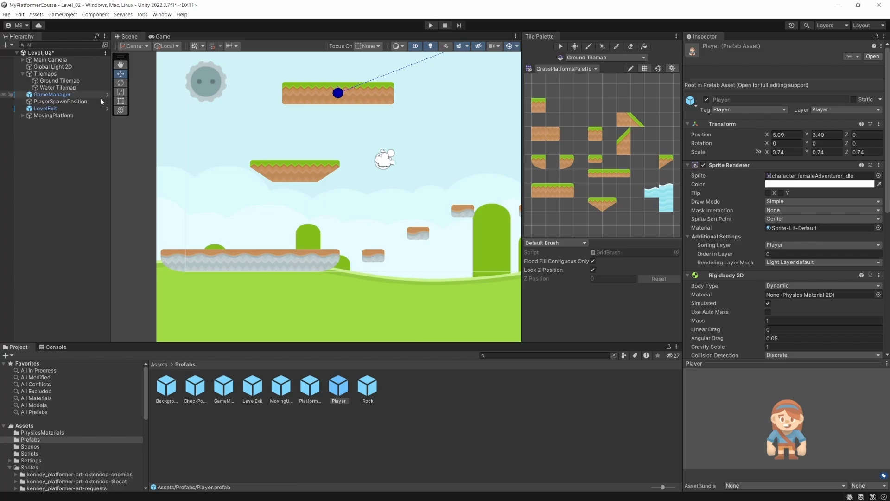
Erase the four-tile grass platform above the starting ground from the Ground Tilemap
click(631, 48)
click(88, 81)
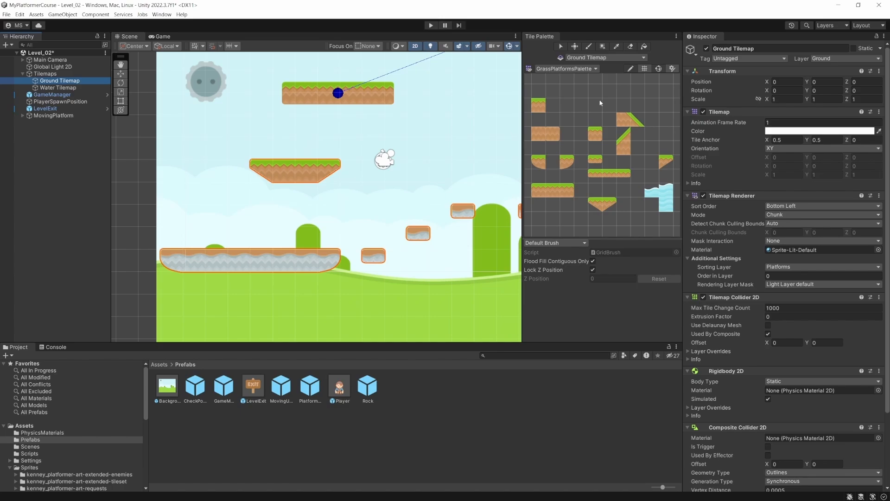
click(568, 97)
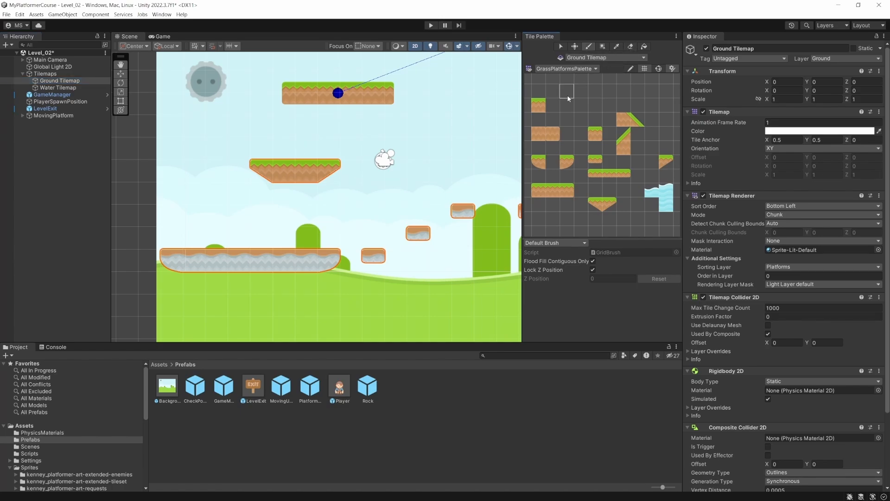
click(629, 47)
drag(337, 168, 254, 171)
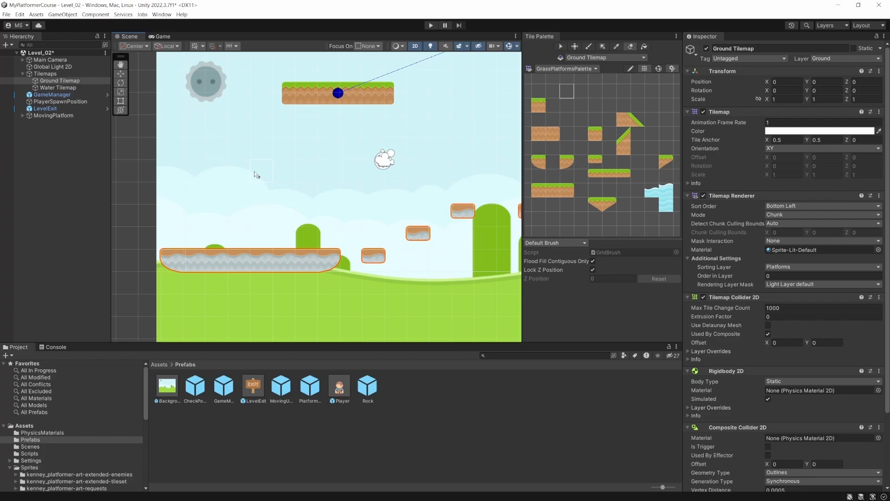
click(561, 47)
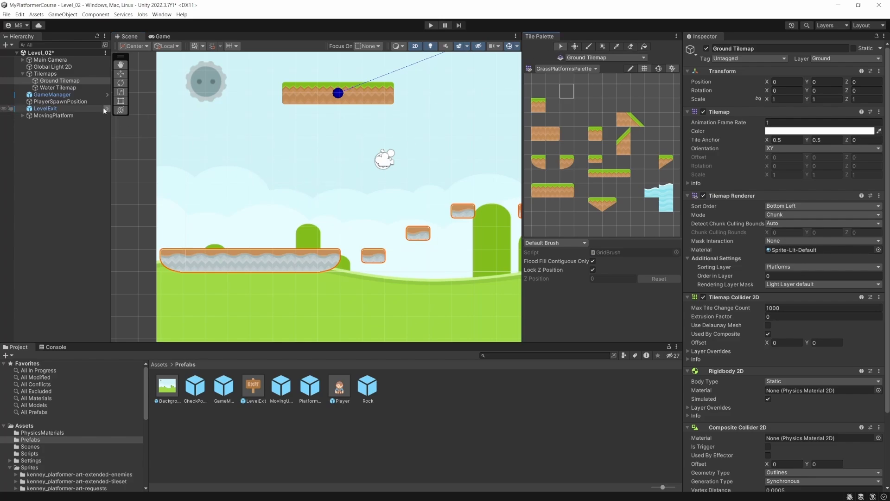
Create a rectangular tilemap named JumpThroughPlatforms under Tilemaps and assign it to the Ground layer
right_click(40, 74)
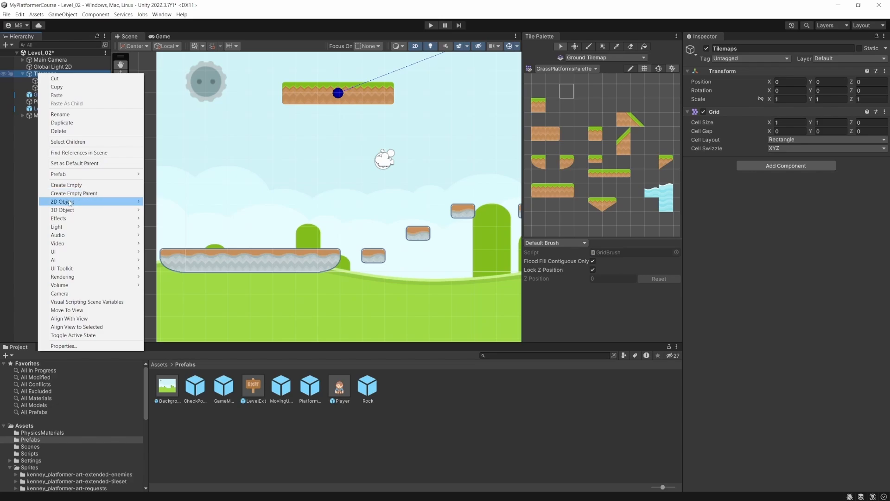
mouse_move(70, 204)
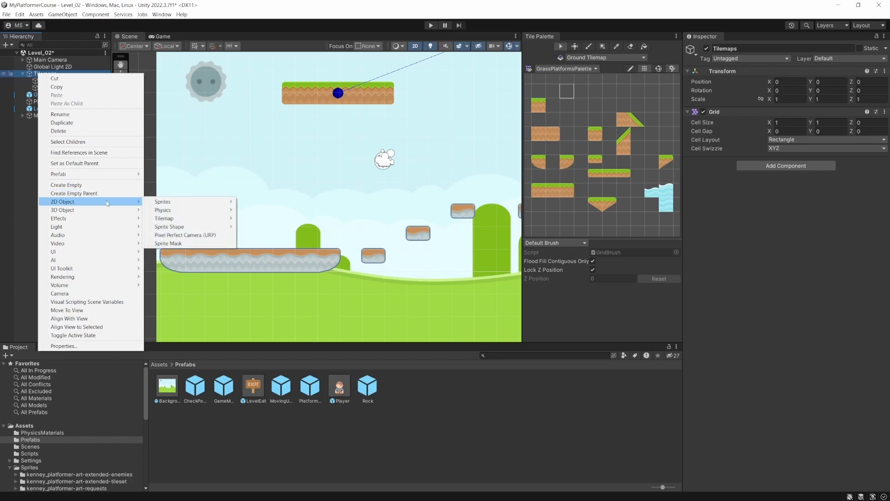
mouse_move(172, 218)
click(268, 254)
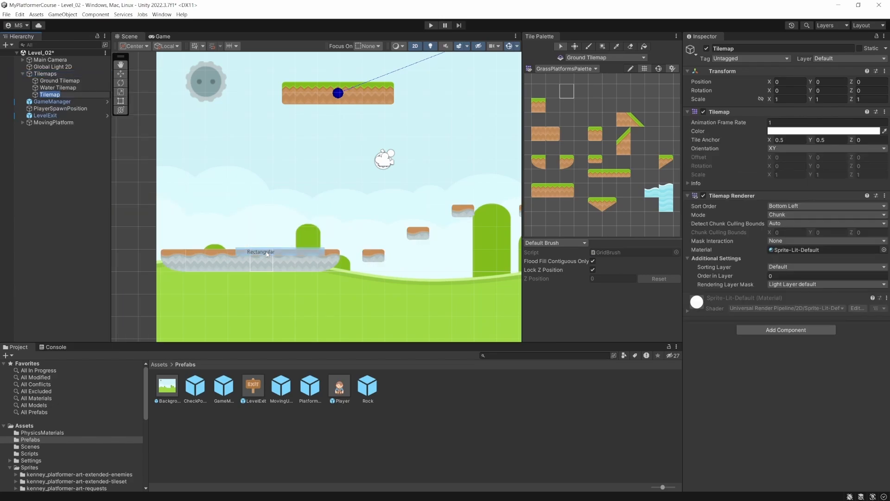
text(Jum)
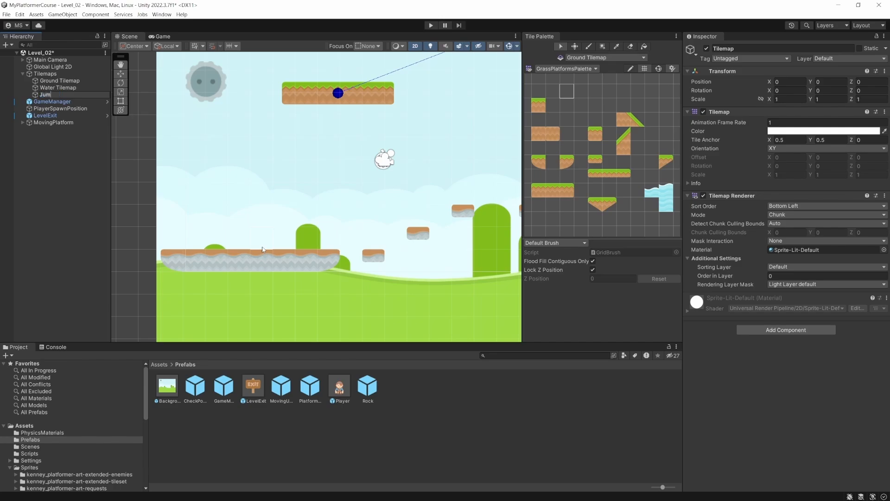
text(pThroughPlatforms)
key(Return)
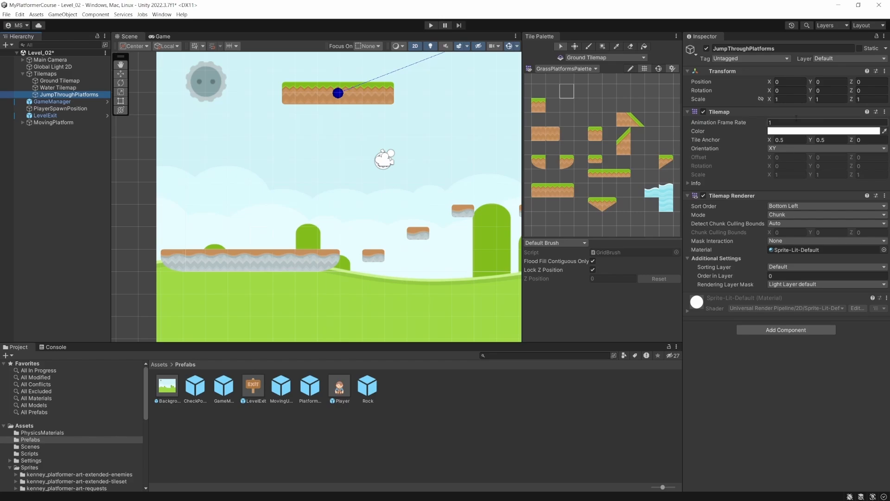
click(833, 59)
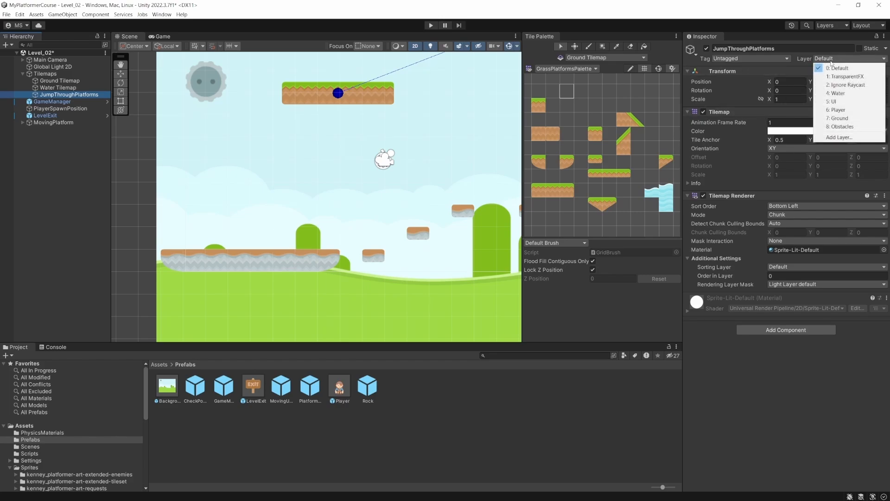
click(840, 119)
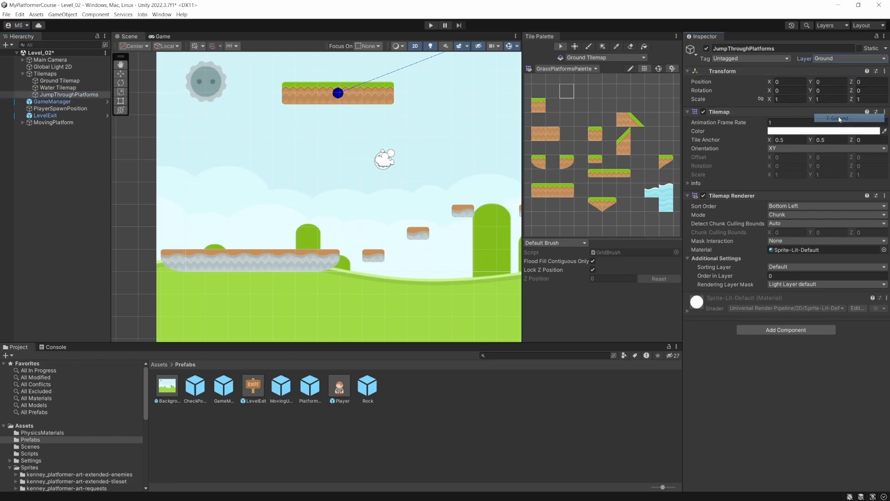
Add a Tilemap Collider 2D and a Composite Collider 2D, with its Rigidbody 2D, to the JumpThroughPlatforms tilemap
click(778, 330)
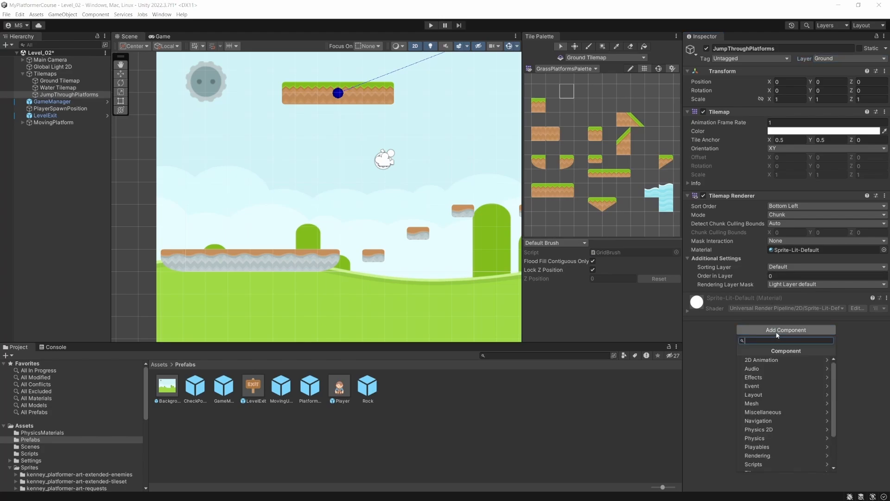
text(tilem)
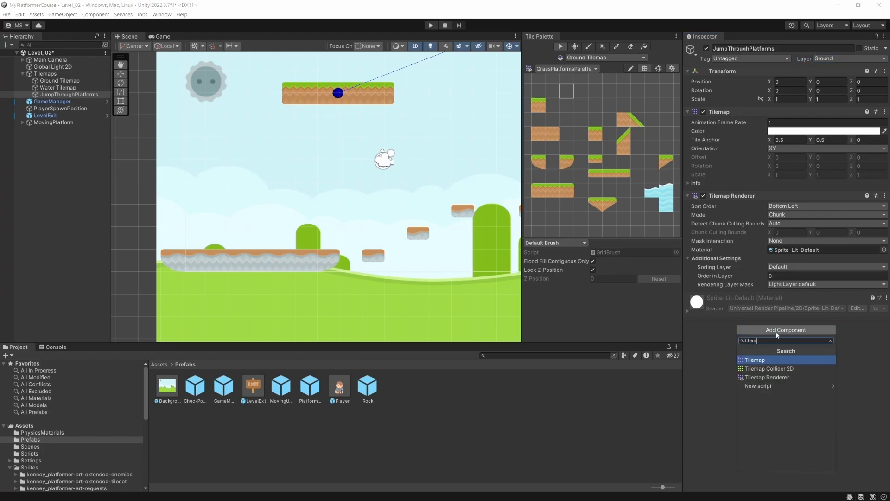
key(Down)
key(Return)
click(782, 430)
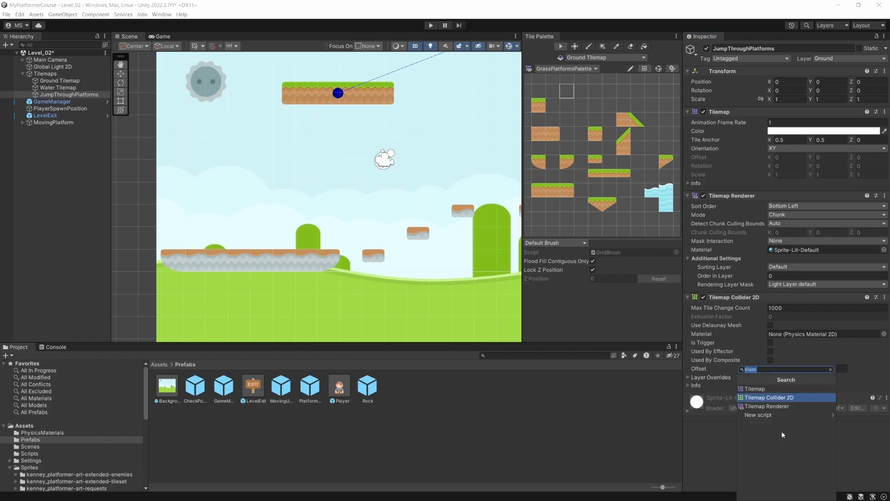
text(rigidbo)
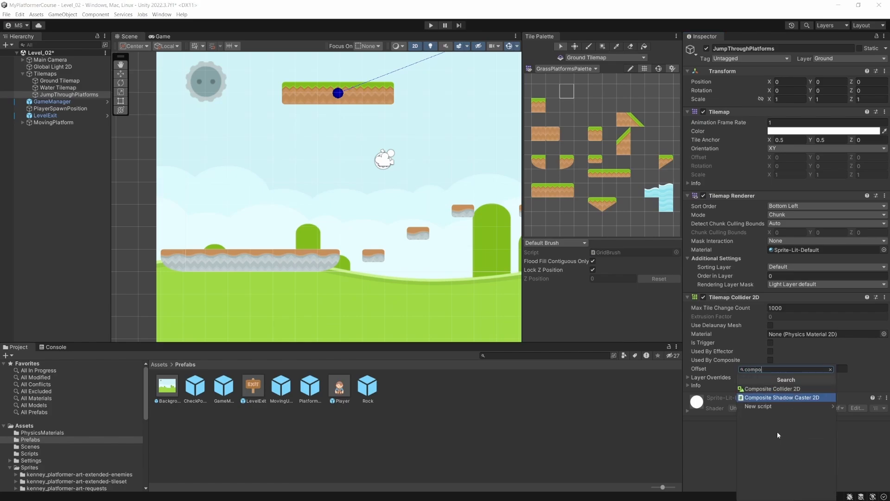
key(Return)
Set the Body Type of the JumpThroughPlatforms Rigidbody 2D to Static
scroll(748, 373, down, 4)
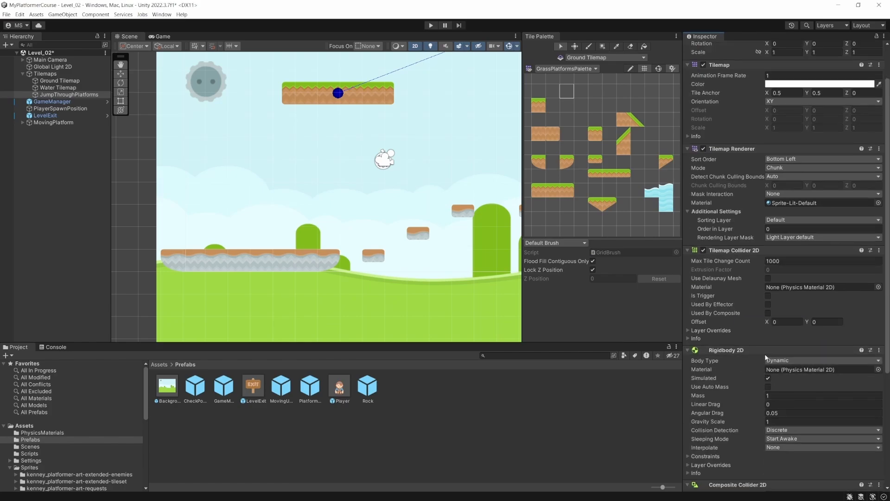
click(782, 314)
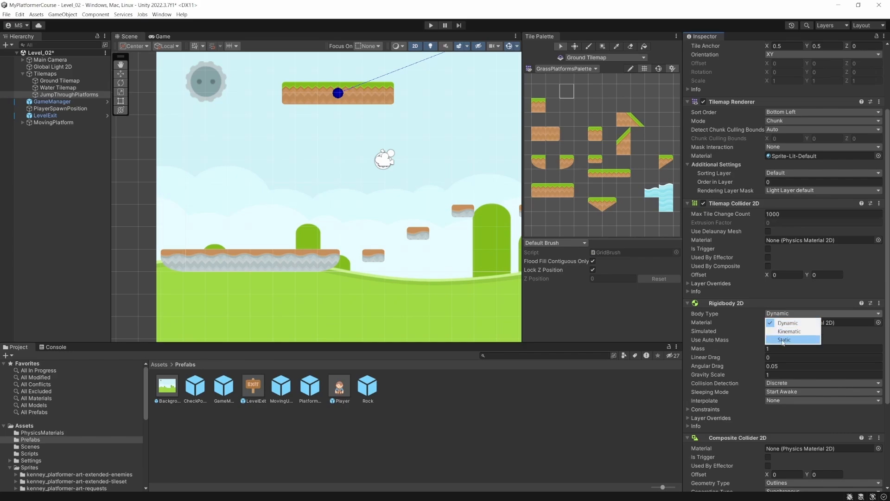
click(785, 339)
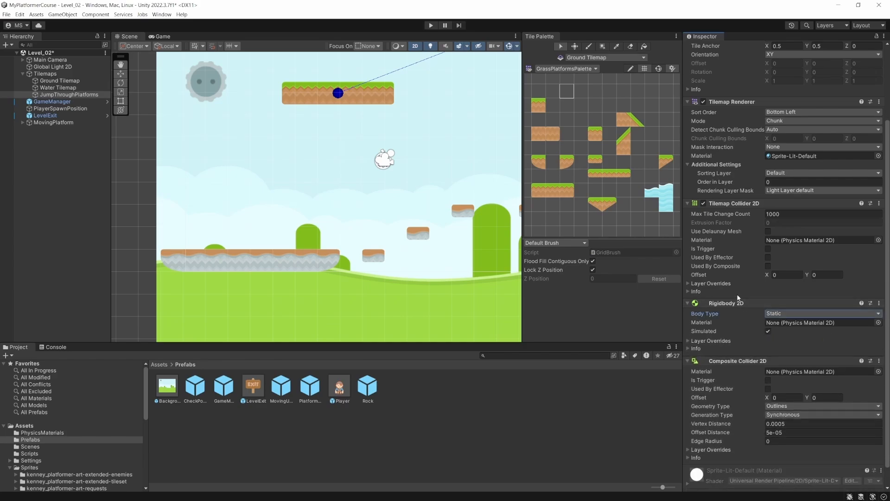
Enable Used By Composite on the Tilemap Collider 2D and set the Tilemap Renderer's sorting layer to Platforms
click(768, 266)
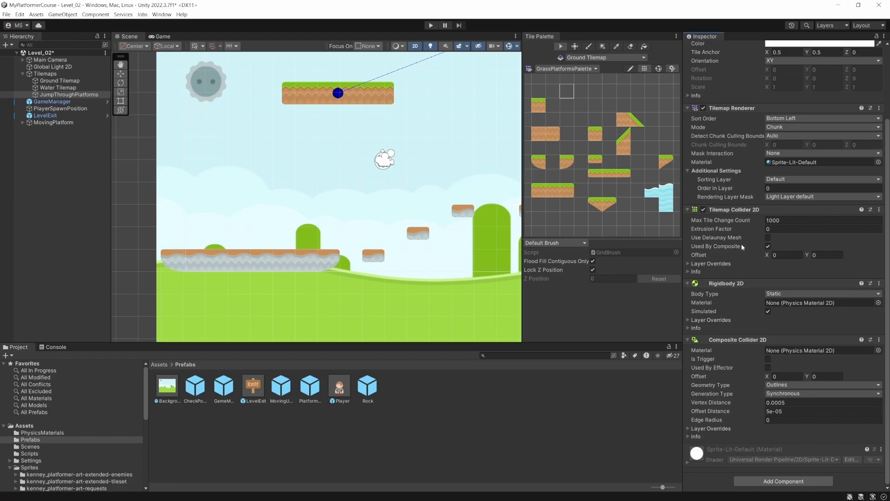
click(784, 181)
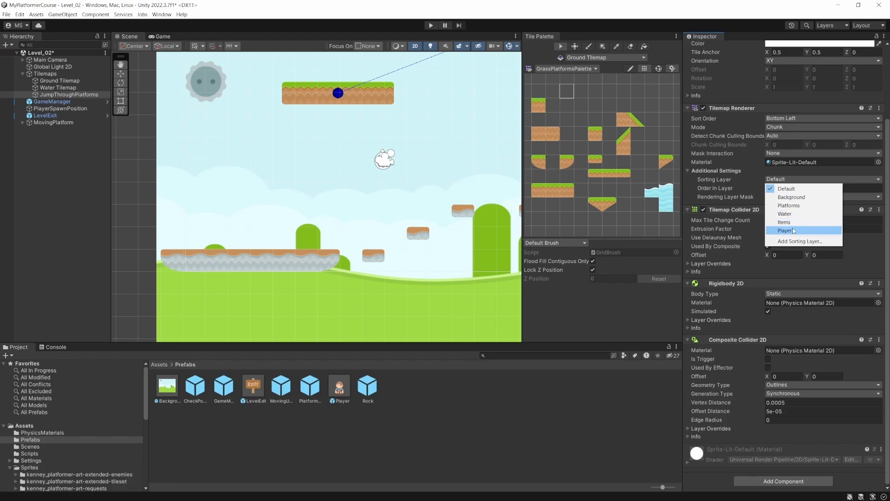
click(788, 205)
Paint two four-tile grass platforms on the JumpThroughPlatforms tilemap with the GrassPlatformRule tile, one above the starting ground and one slightly higher to its right
click(541, 109)
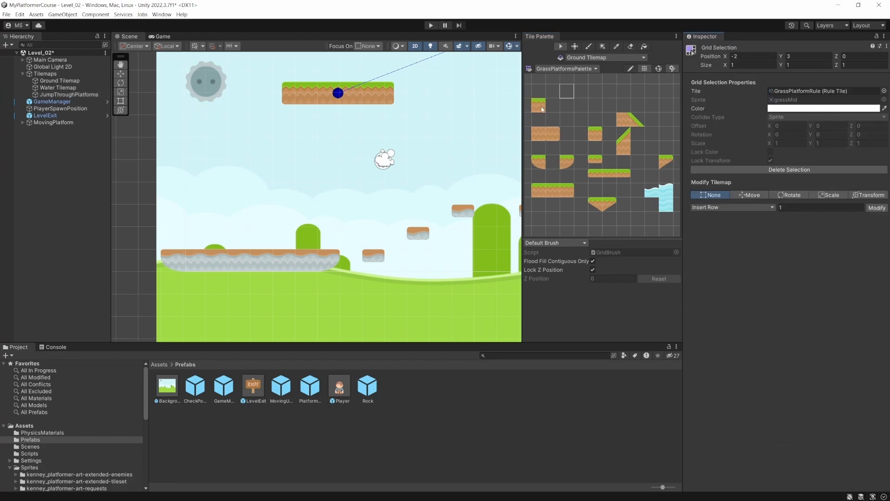
click(586, 60)
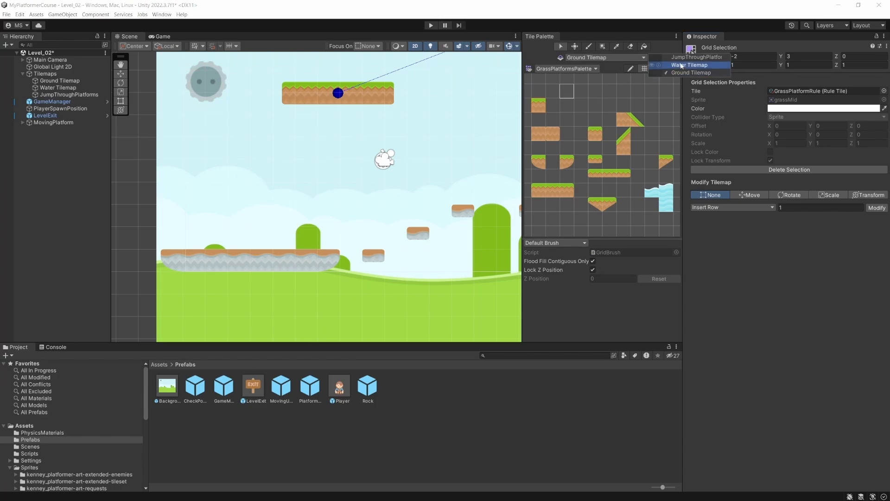
click(696, 57)
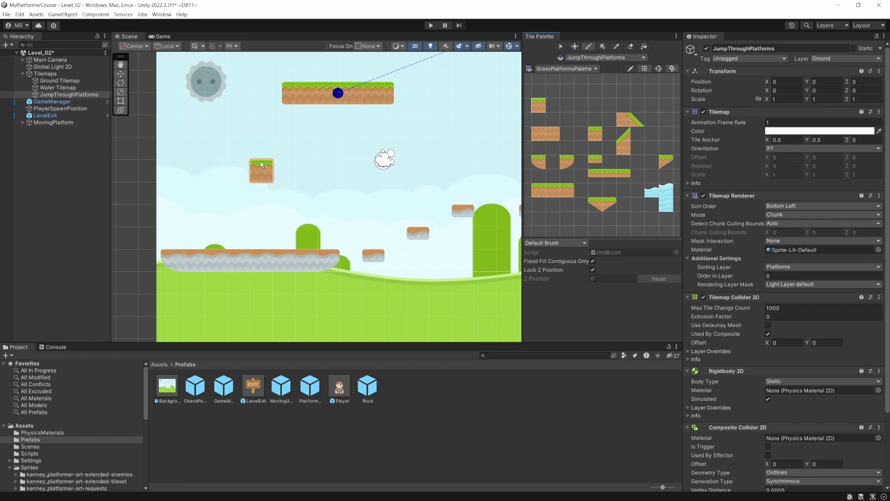
drag(273, 166, 322, 173)
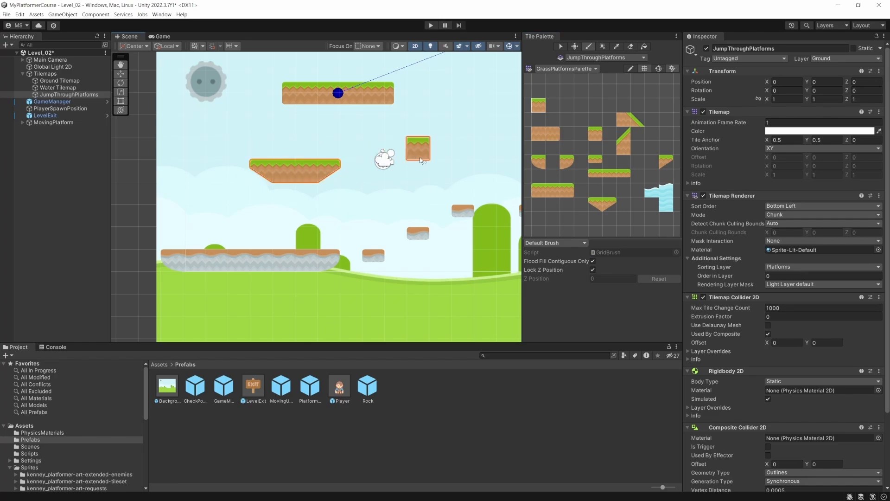
drag(419, 157, 443, 154)
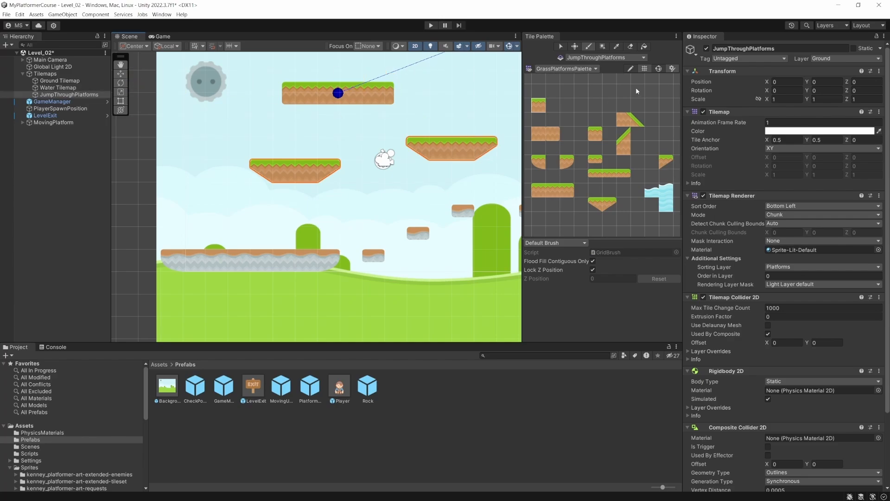
Play-test the new platforms by jumping beneath the lower one, getting on top of it and crossing to the higher one
click(430, 26)
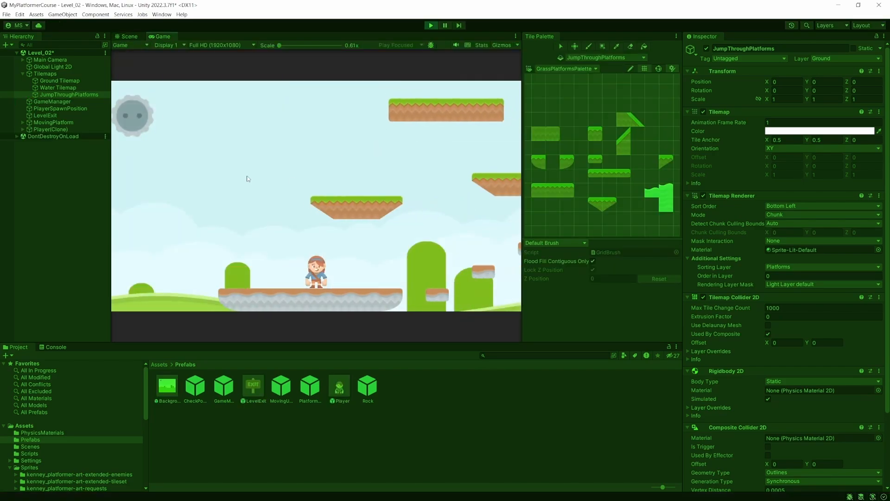
key(space)
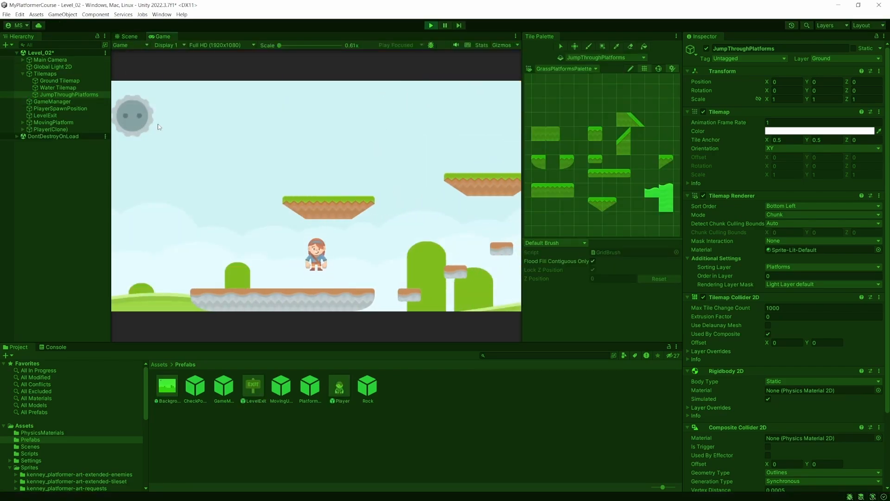
key(space)
key(d)
key(d)
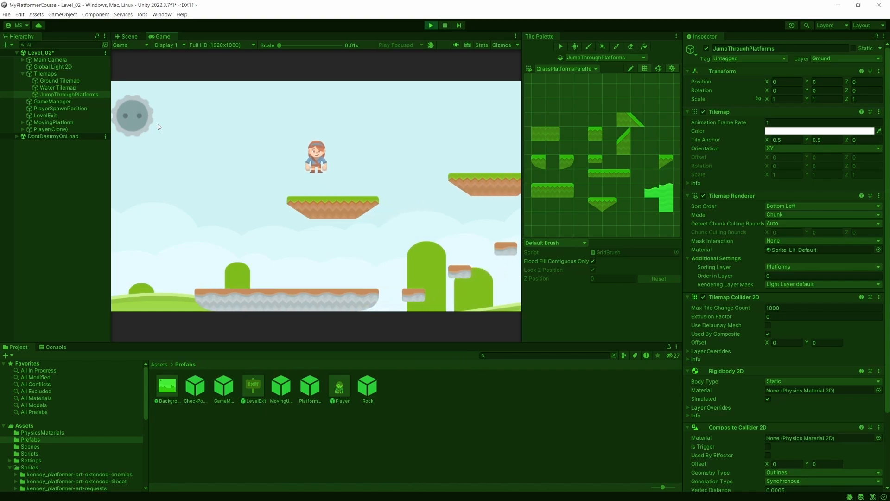
key(space)
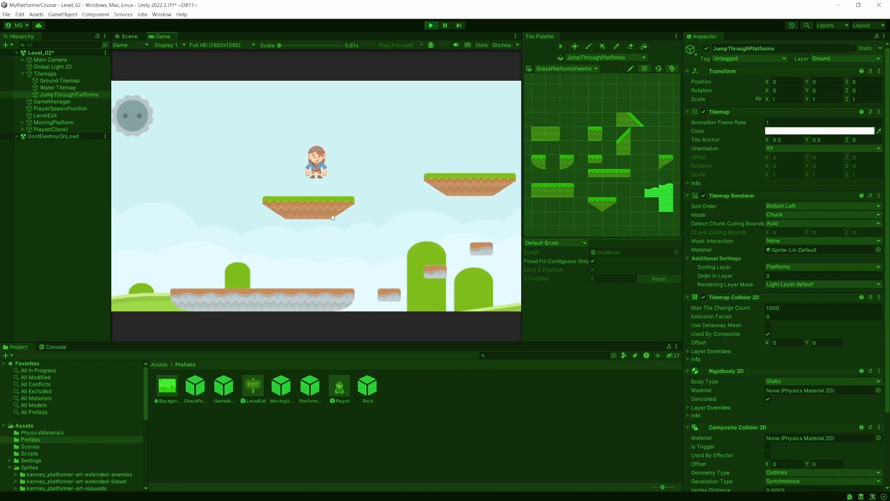
key(d)
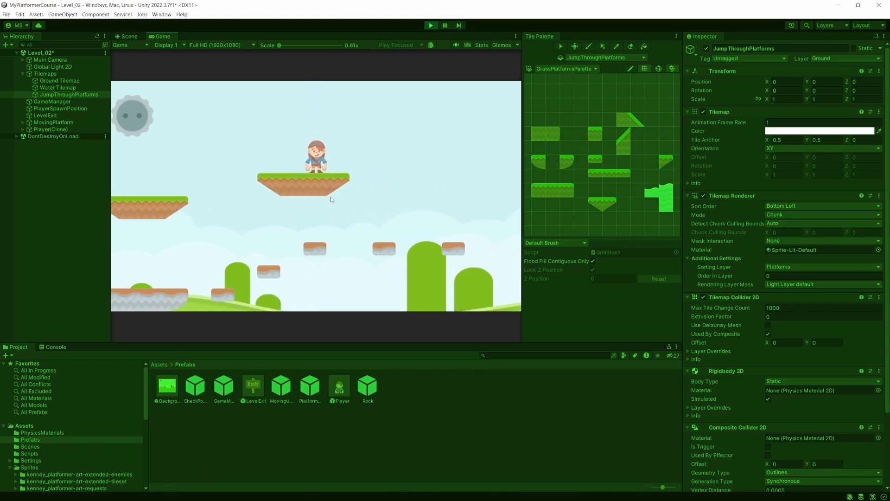
key(d)
key(space)
key(a)
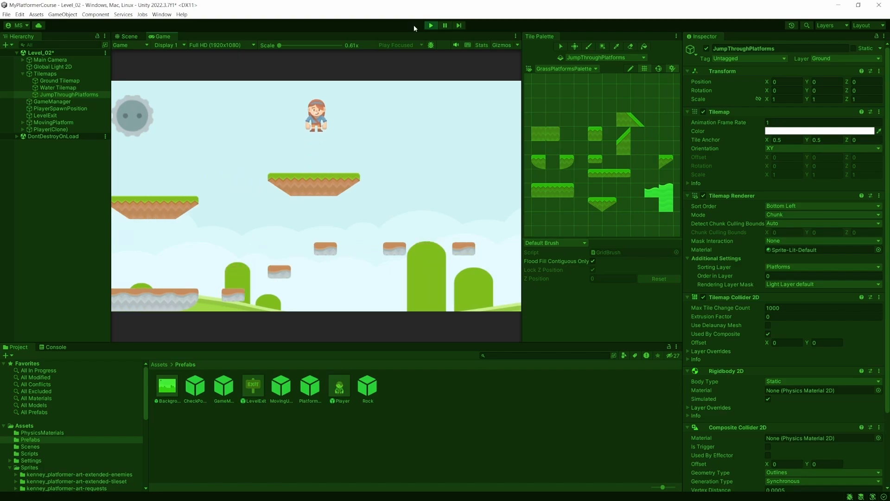
click(431, 25)
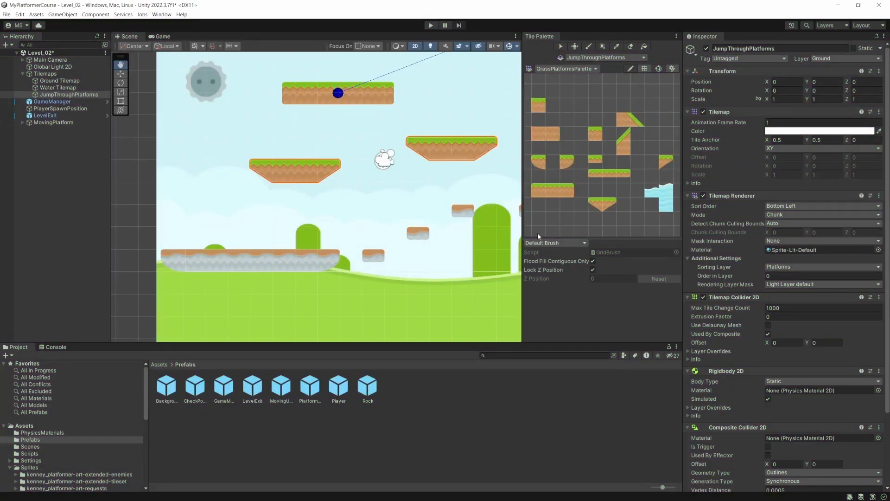
Add a Platform Effector 2D to the JumpThroughPlatforms tilemap
scroll(505, 225, down, 2)
scroll(482, 221, up, 1)
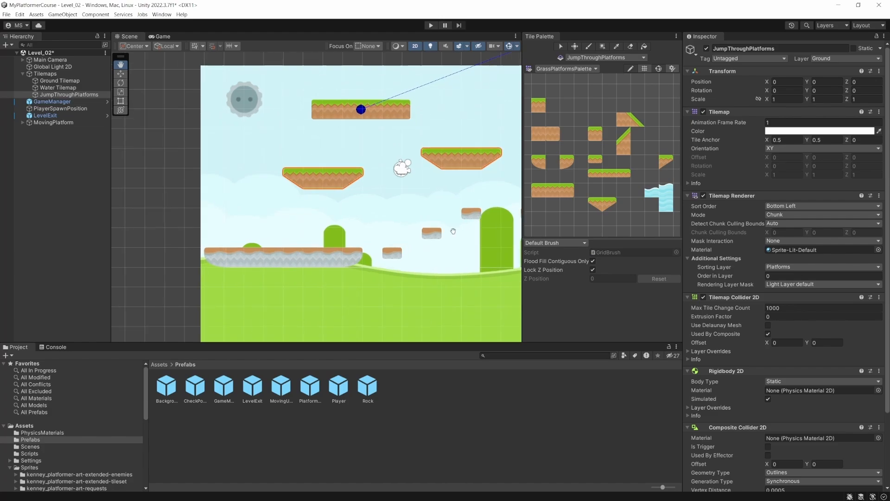
drag(447, 234, 364, 209)
scroll(727, 360, down, 3)
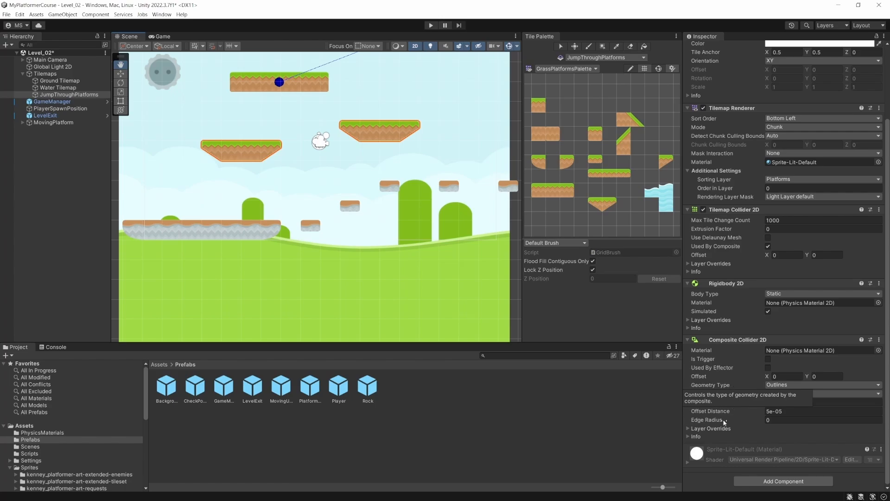
click(779, 482)
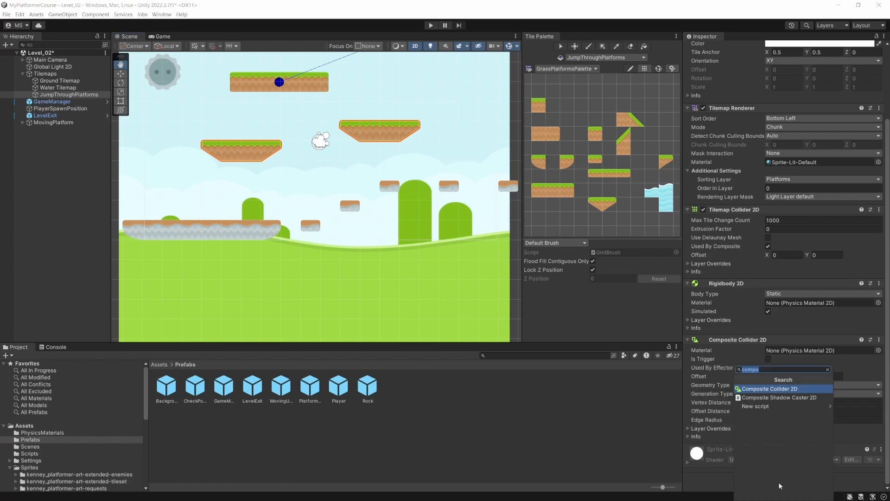
text(effe)
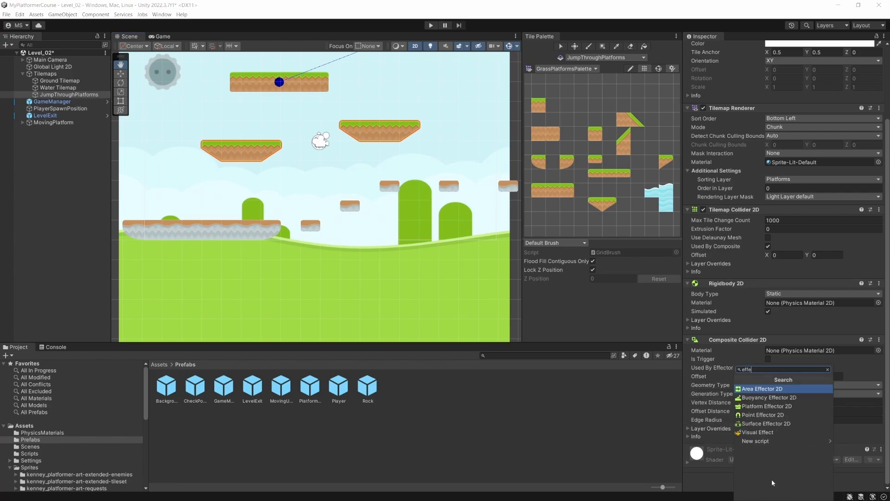
click(769, 407)
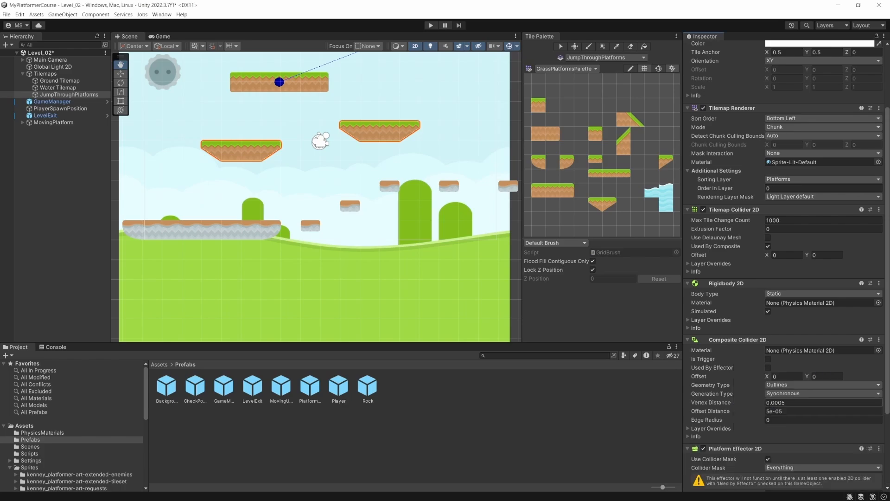
Enable Used By Effector on the JumpThroughPlatforms Composite Collider 2D
scroll(761, 408, down, 4)
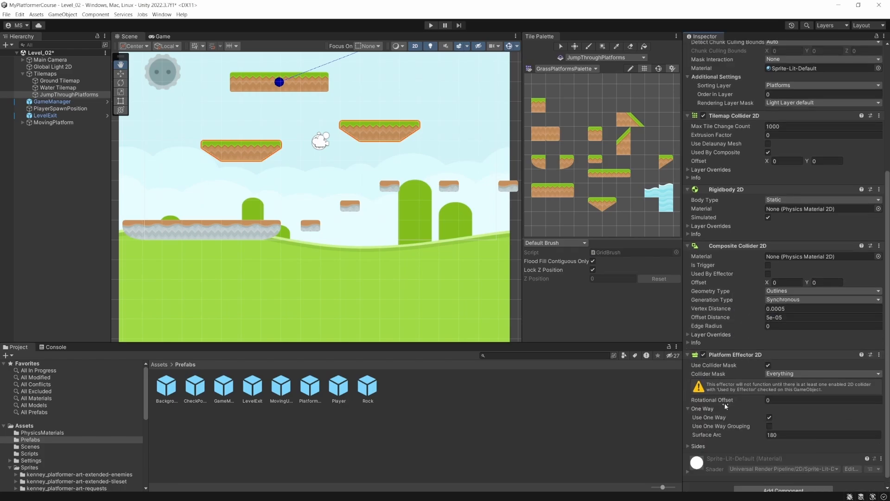
scroll(730, 404, up, 3)
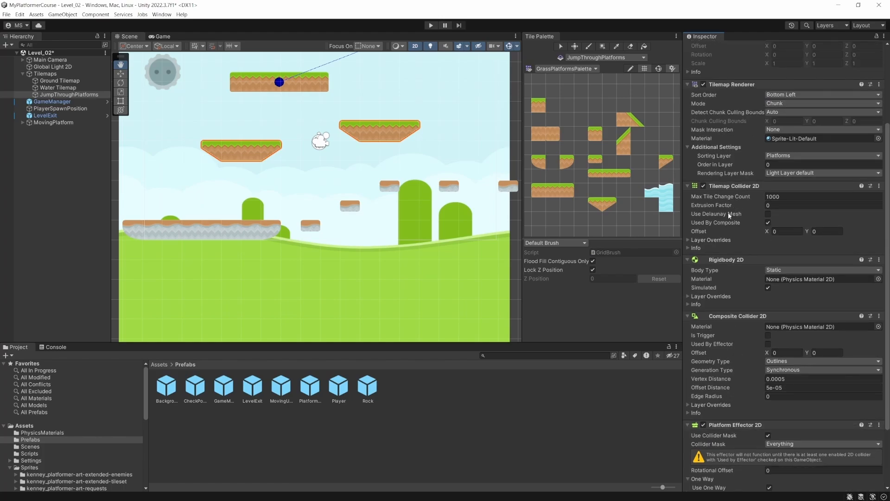
scroll(732, 222, down, 1)
scroll(730, 219, down, 2)
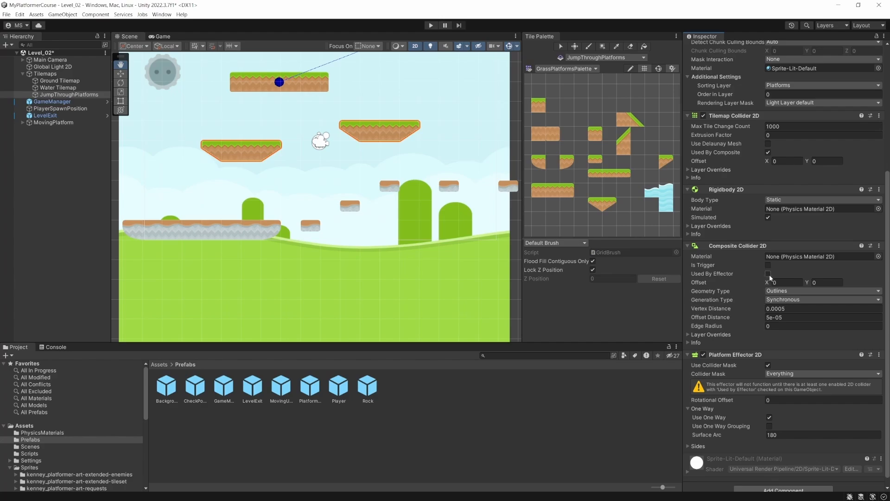
click(769, 274)
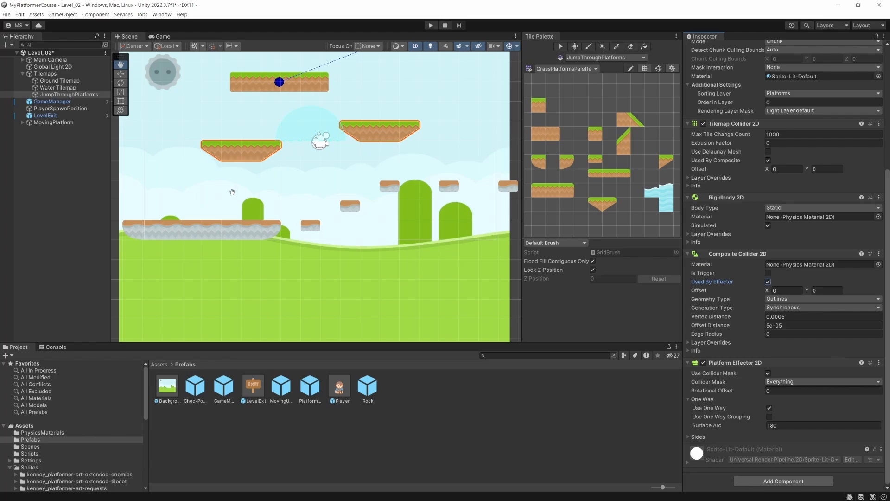
Play-test the one-way platforms by jumping up through the lower one, crossing to the higher one and dropping back down
click(431, 25)
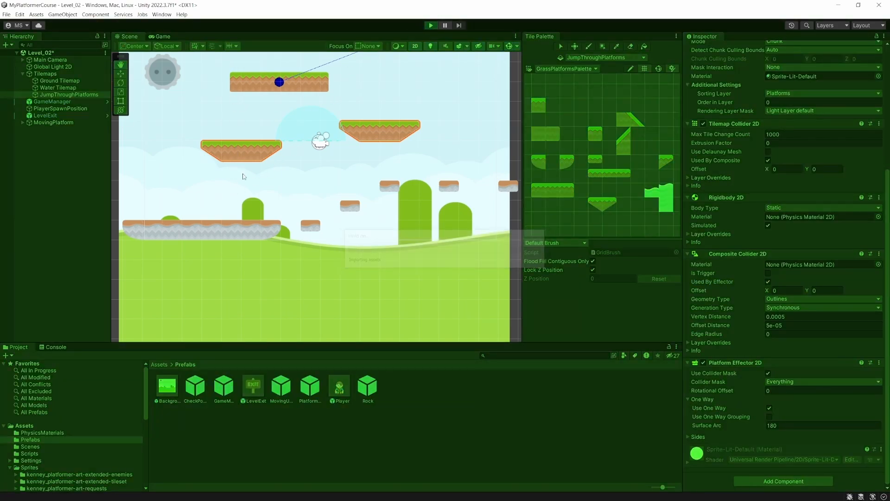
key(Right)
key(space)
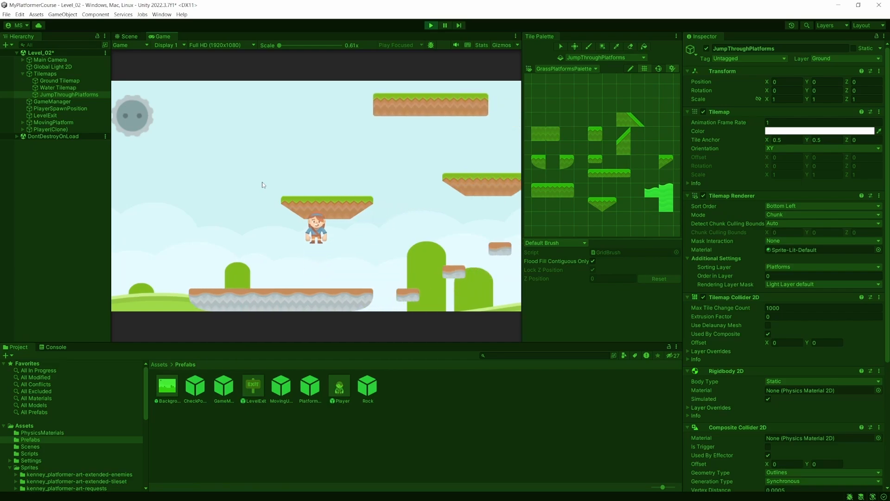
key(Right)
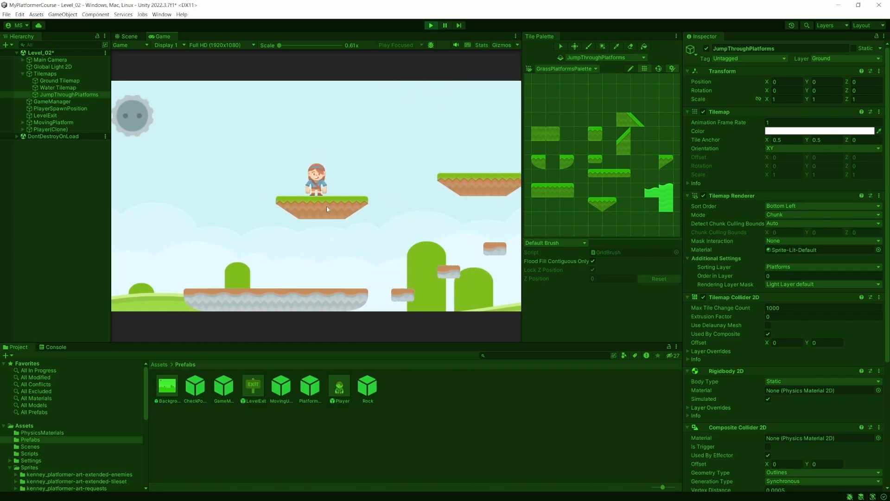
key(space)
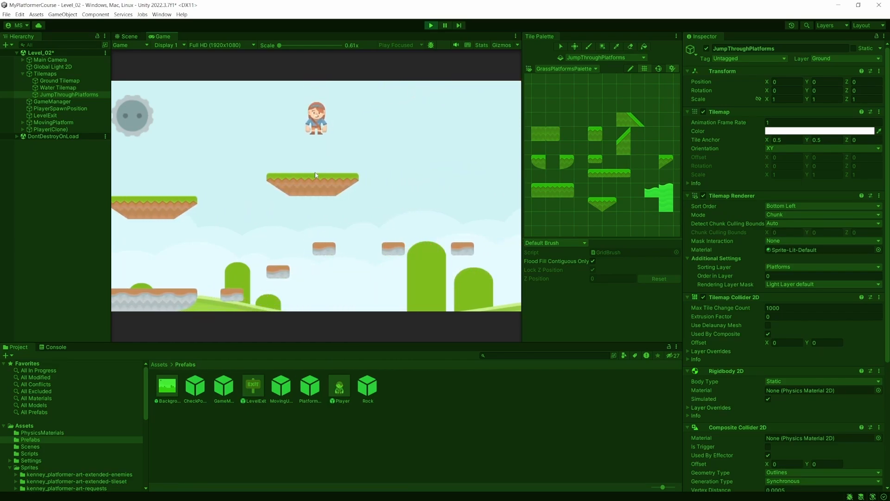
key(Left)
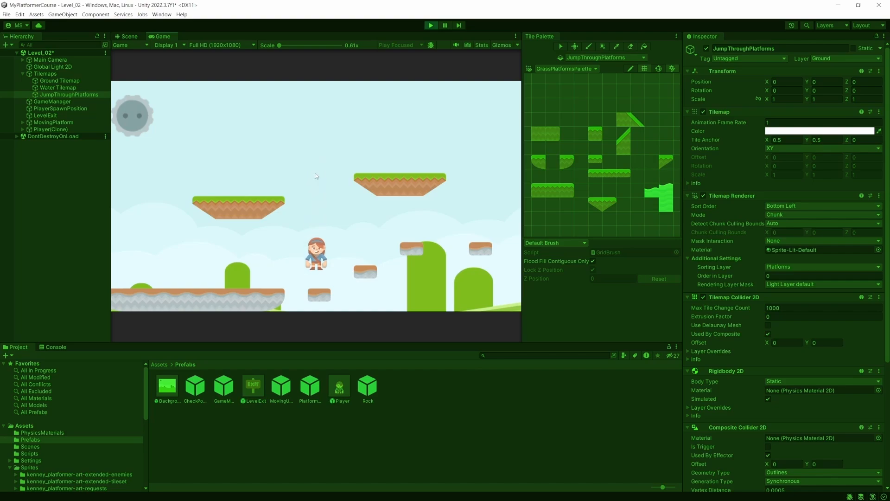
key(ctrl+p)
Try narrower Surface Arc values on the JumpThroughPlatforms Platform Effector 2D and set it back to 180
scroll(739, 301, down, 4)
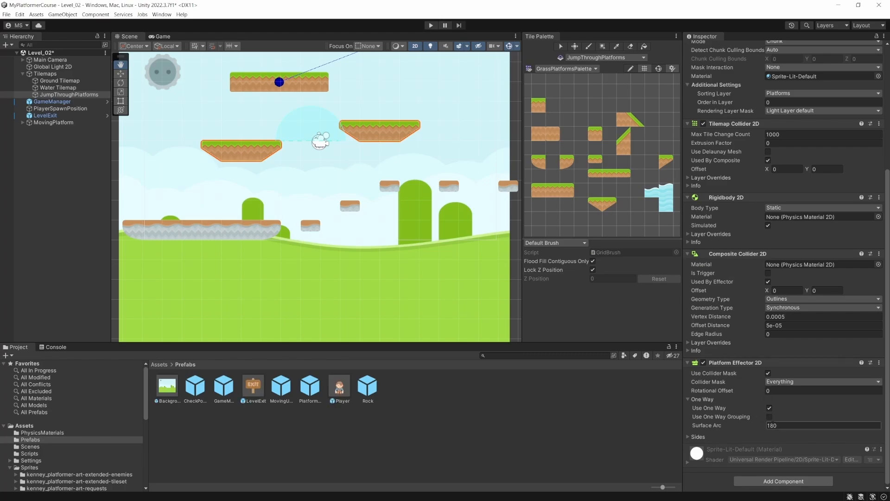
drag(711, 425, 696, 424)
drag(391, 402, 707, 283)
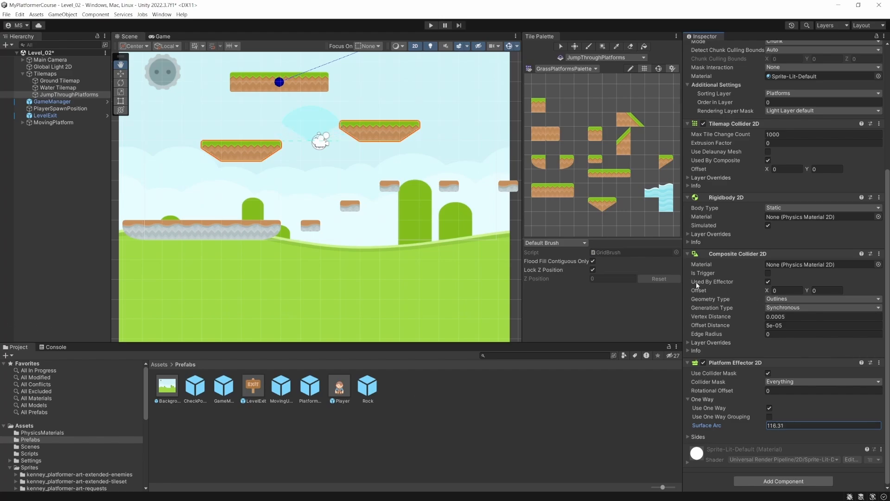
click(794, 425)
text(180)
key(Return)
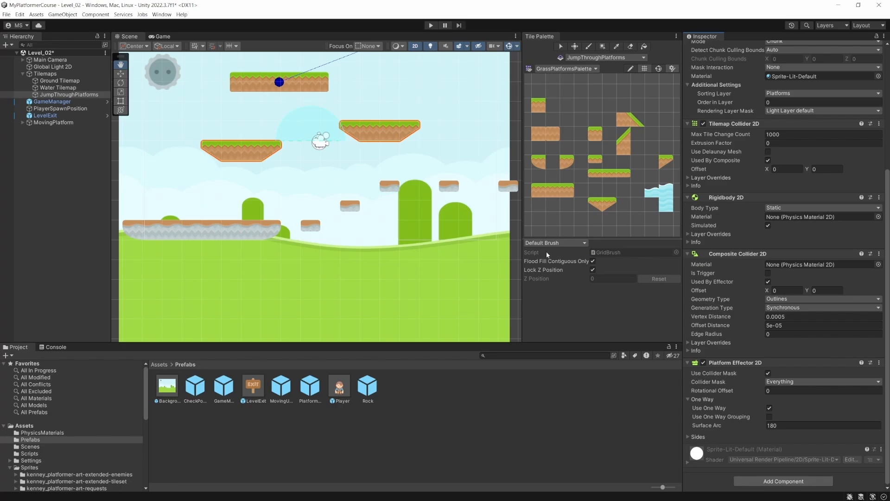
Paint a two-tile-wide dirt column from the lower jump-through platform down to the starting ground
drag(407, 194, 442, 191)
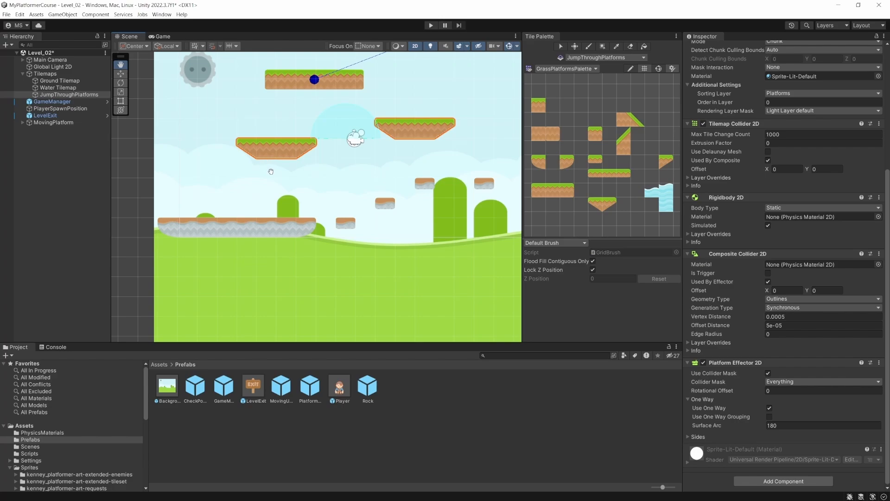
click(542, 107)
mouse_move(289, 151)
mouse_down()
mouse_move(270, 165)
mouse_move(285, 166)
mouse_move(274, 180)
mouse_up()
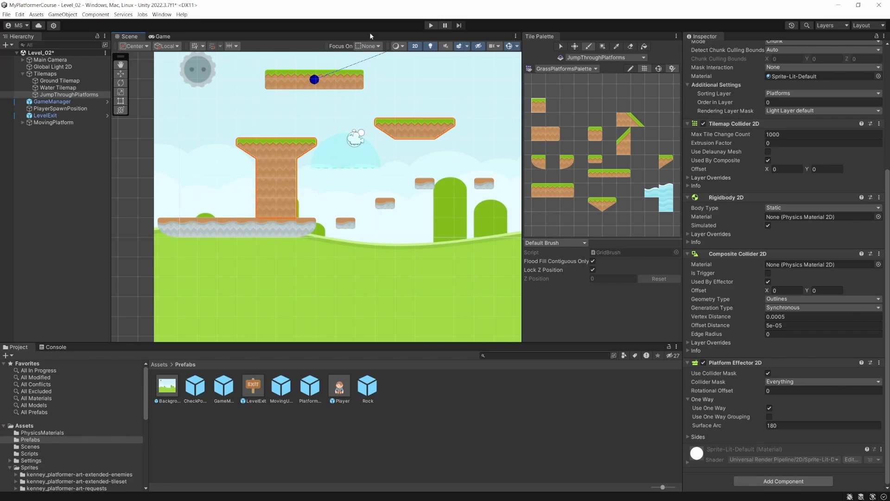
Play-test the column by walking the player back and forth through it and jumping beside it
click(431, 26)
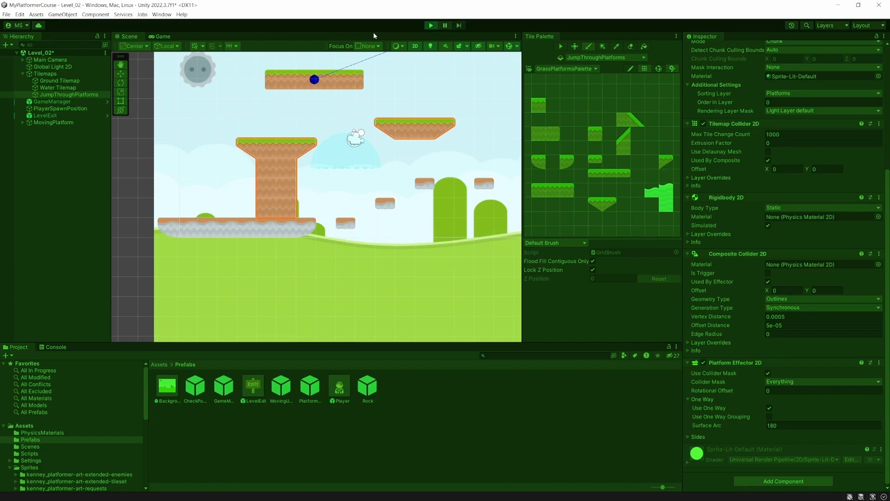
key(d)
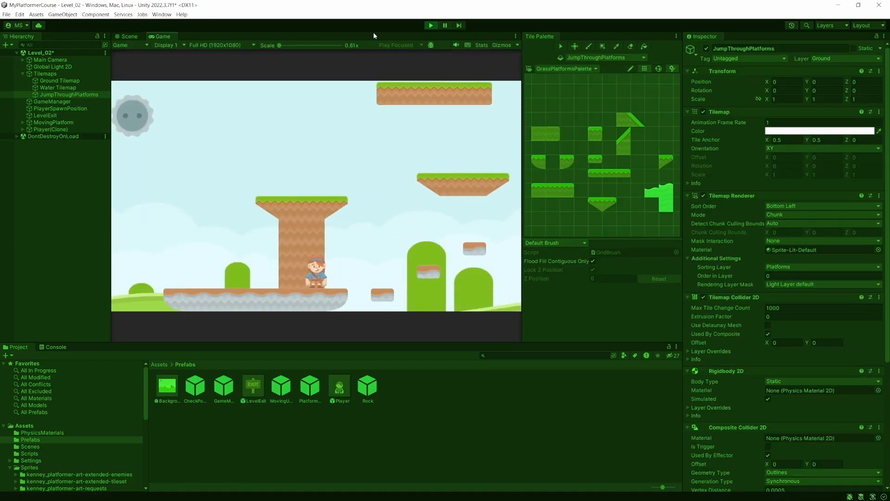
key(a)
key(d)
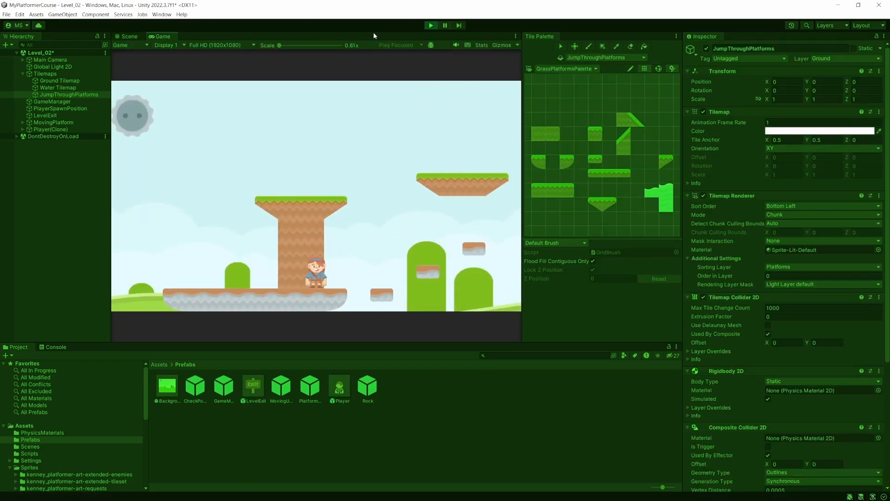
key(a)
key(space)
key(a)
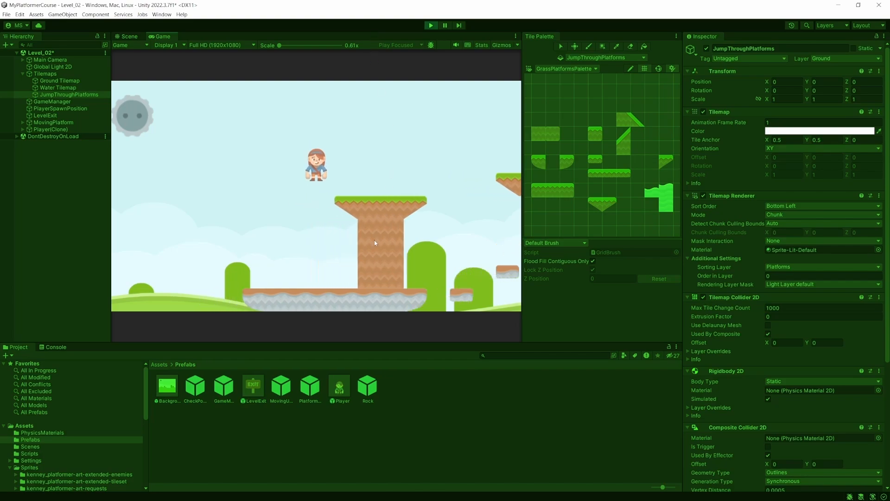
key(d)
key(d)
key(a)
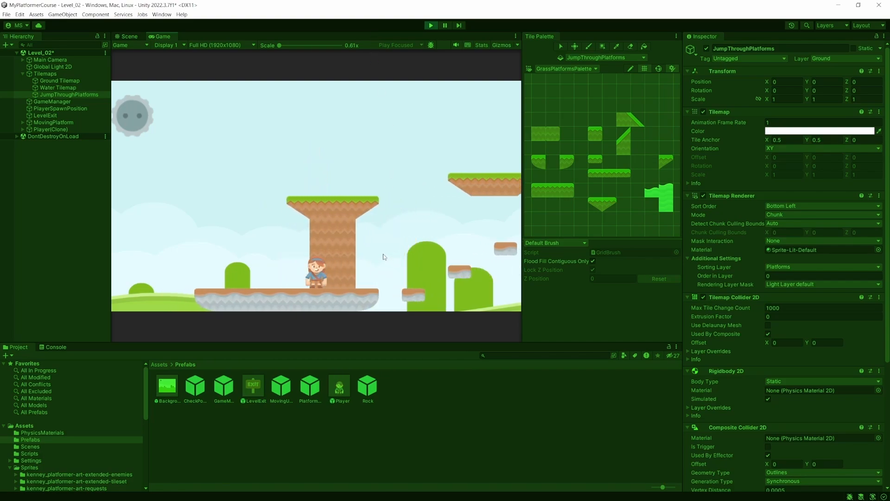
Jump up through the column onto the grassy top of the platform and end the play test
key(d)
key(space)
key(a)
key(space)
key(d)
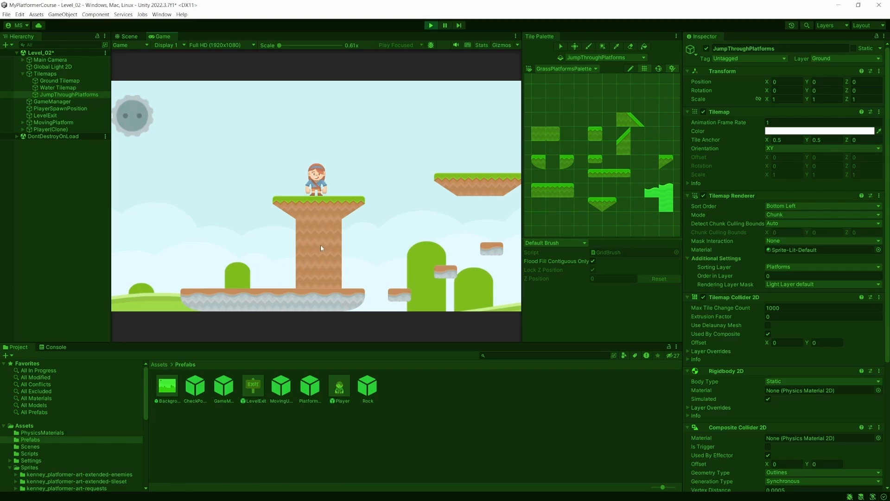
click(431, 25)
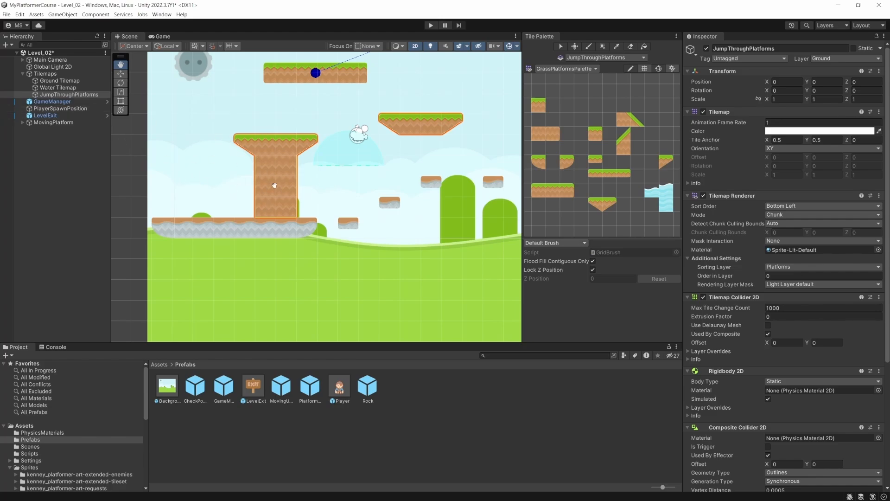
Erase the dirt column beneath the lower jump-through platform and save the scene
key(d)
mouse_move(288, 165)
mouse_down()
mouse_move(252, 169)
mouse_move(280, 183)
mouse_move(290, 206)
mouse_up()
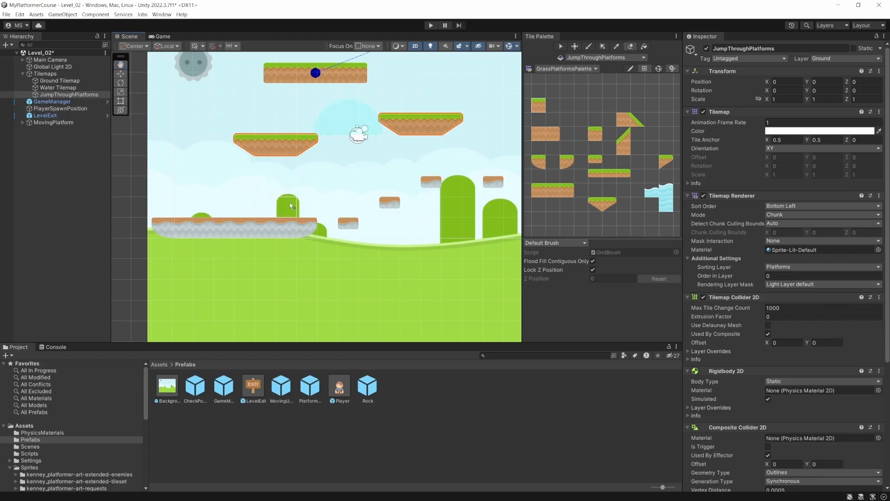
click(46, 74)
click(53, 122)
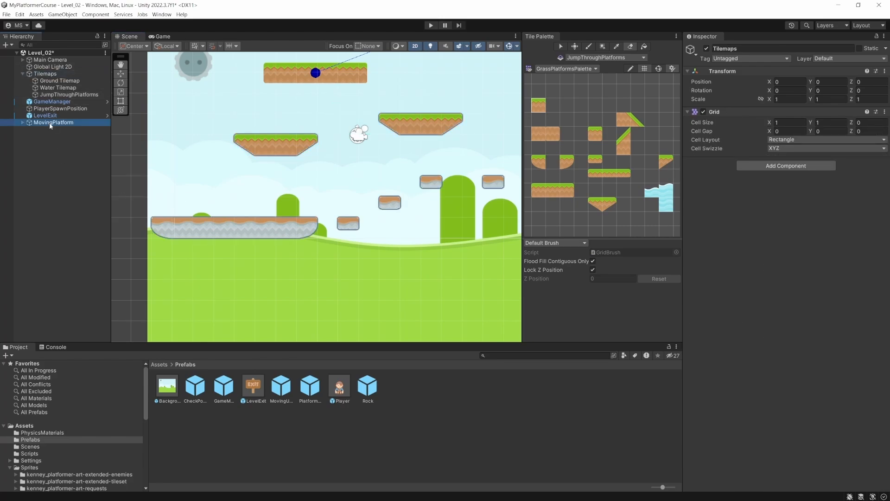
key(ctrl+s)
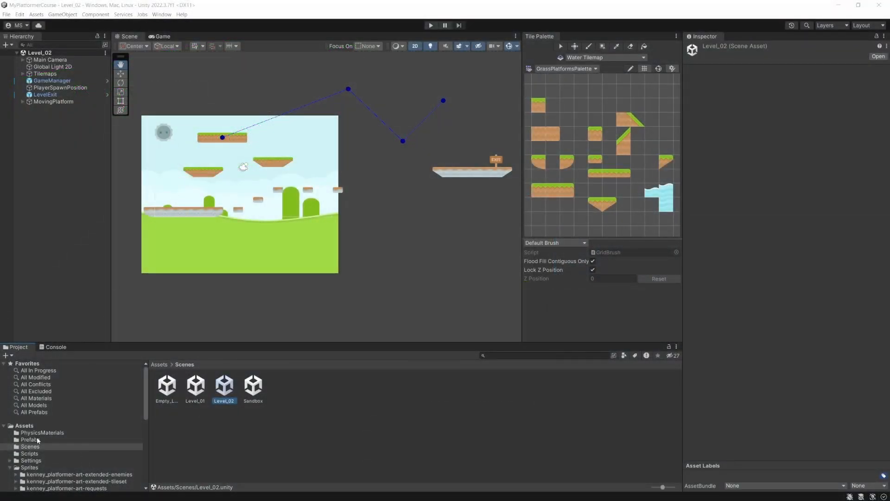
Turn the MovingPlatform object into a prefab in the Prefabs folder
click(37, 440)
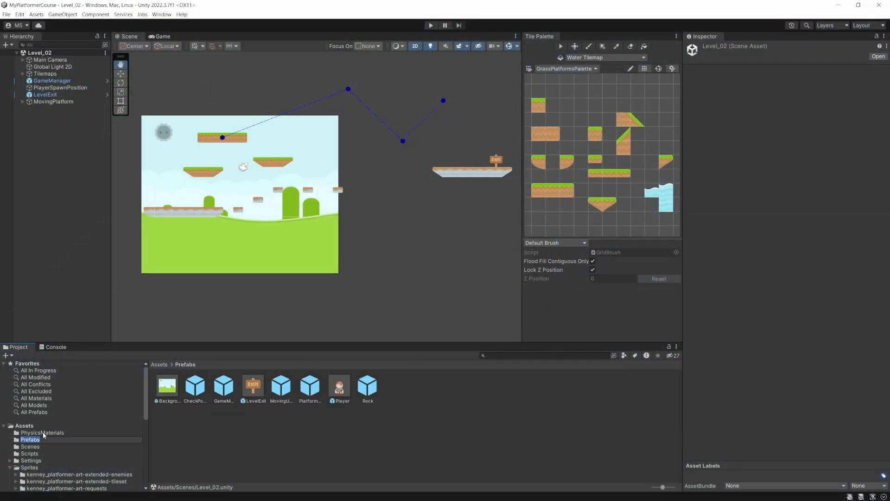
drag(63, 102, 439, 431)
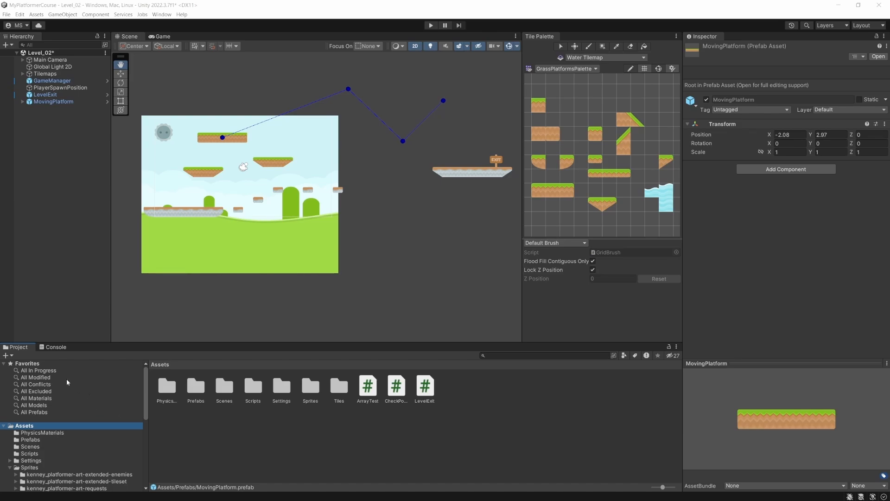
Open the Level_01 scene, saving the changes made to Level_02
double_click(216, 396)
double_click(195, 390)
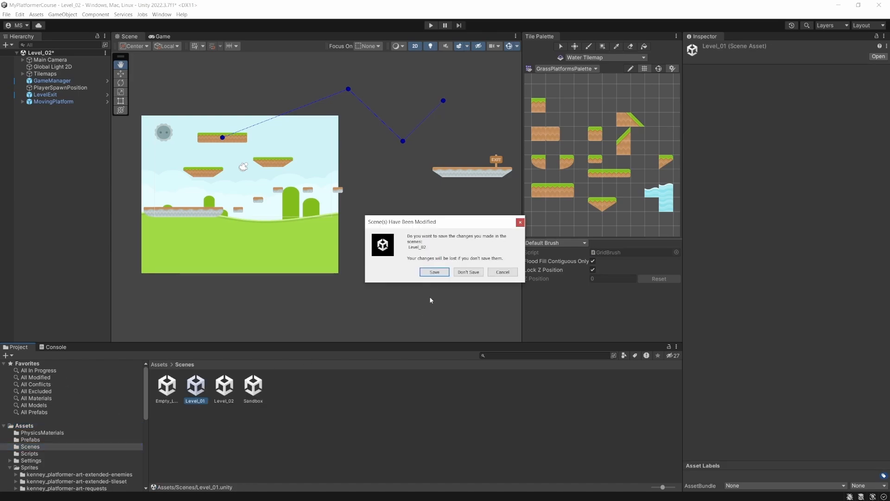
click(435, 274)
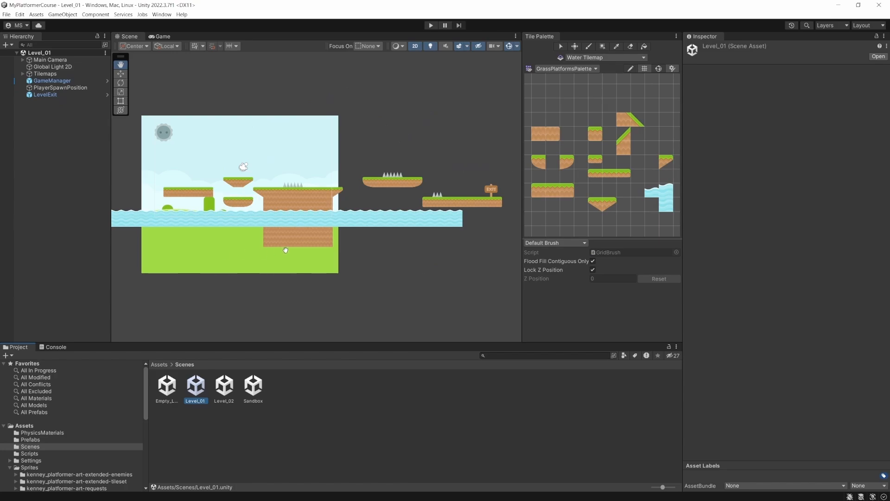
Erase the upper of the two small floating platforms over the water gap from Level_01's Ground Tilemap
drag(257, 236, 277, 250)
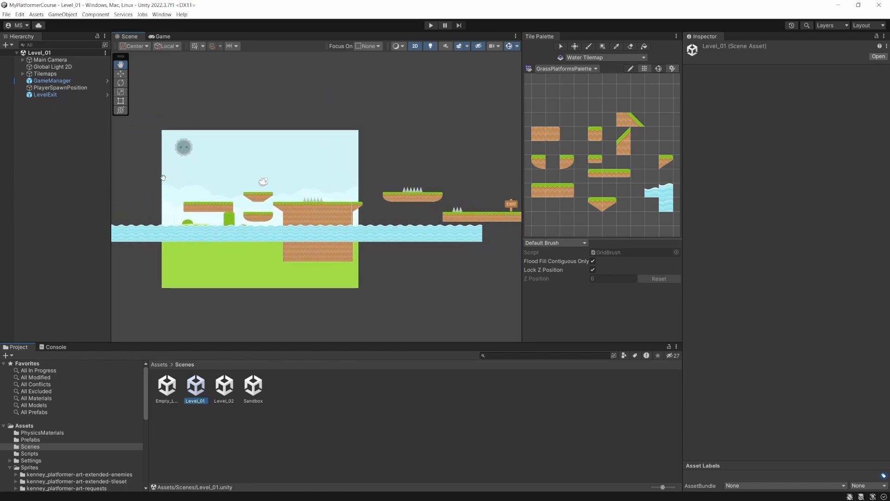
click(22, 74)
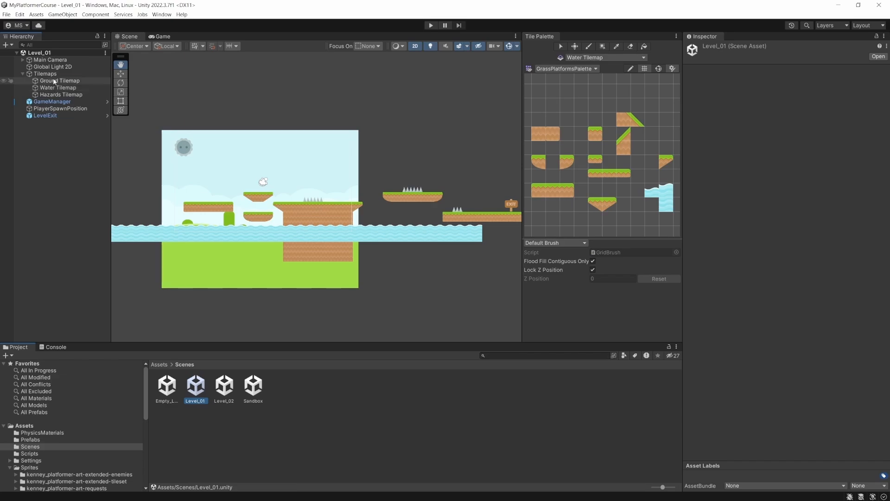
click(54, 80)
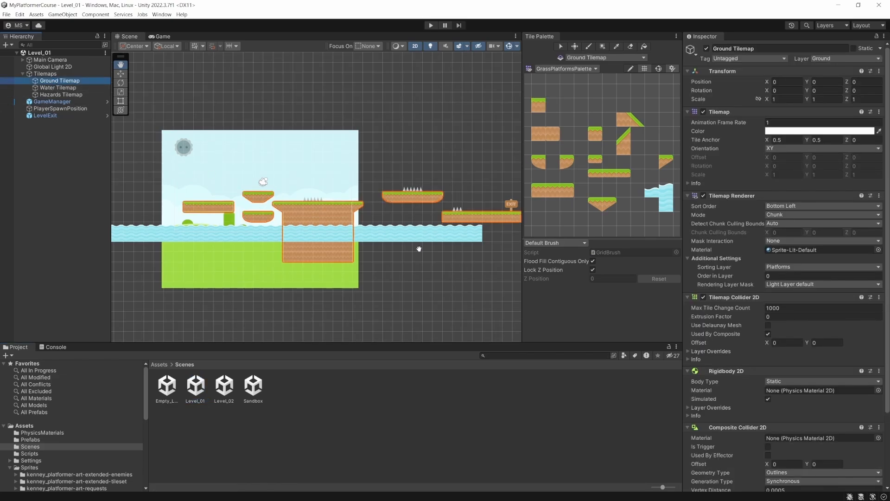
drag(385, 244, 351, 244)
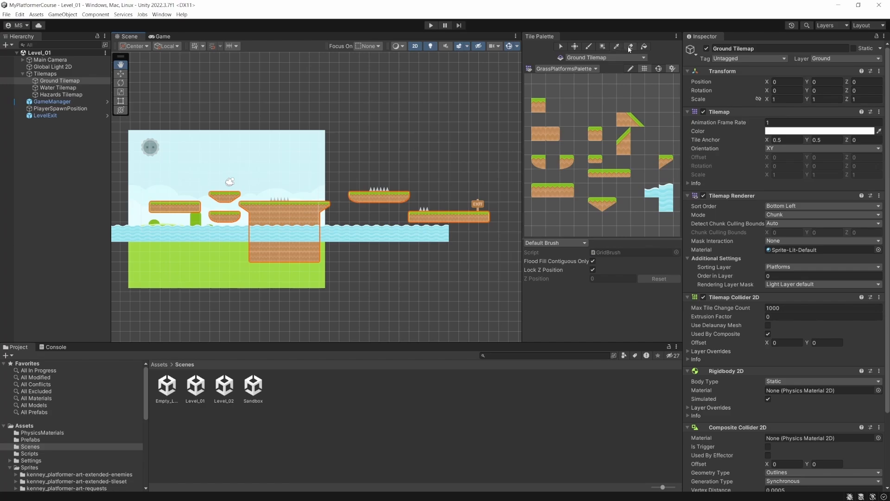
click(539, 91)
click(628, 48)
drag(235, 196, 209, 195)
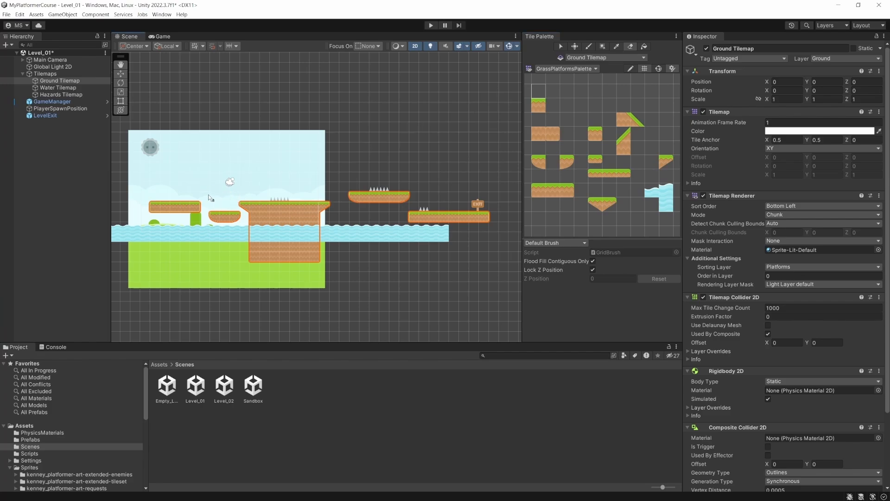
Select the LevelExit sign and examine the layout around the end of Level_01
click(477, 203)
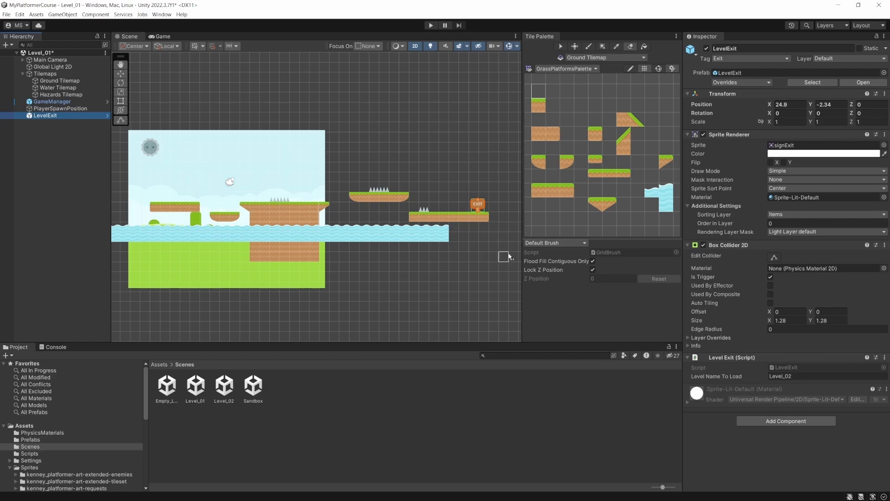
scroll(481, 255, down, 2)
scroll(481, 256, down, 3)
scroll(481, 256, up, 5)
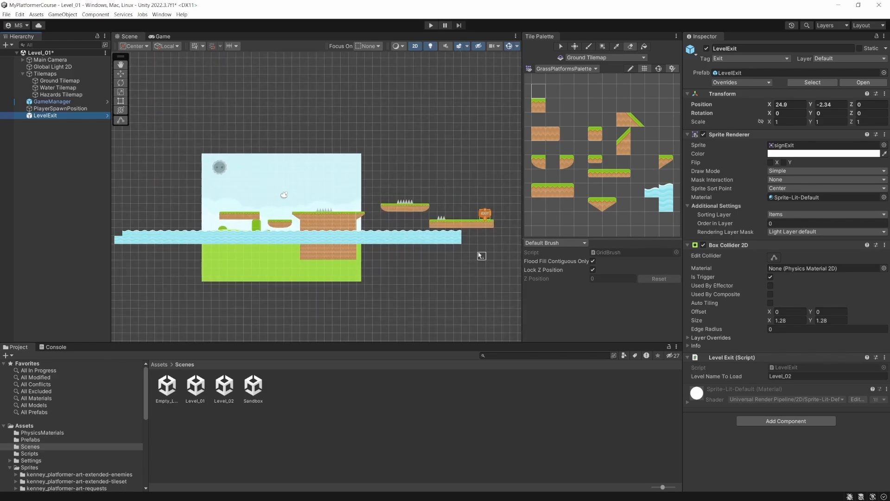
scroll(481, 255, down, 5)
scroll(477, 250, up, 5)
scroll(473, 244, up, 3)
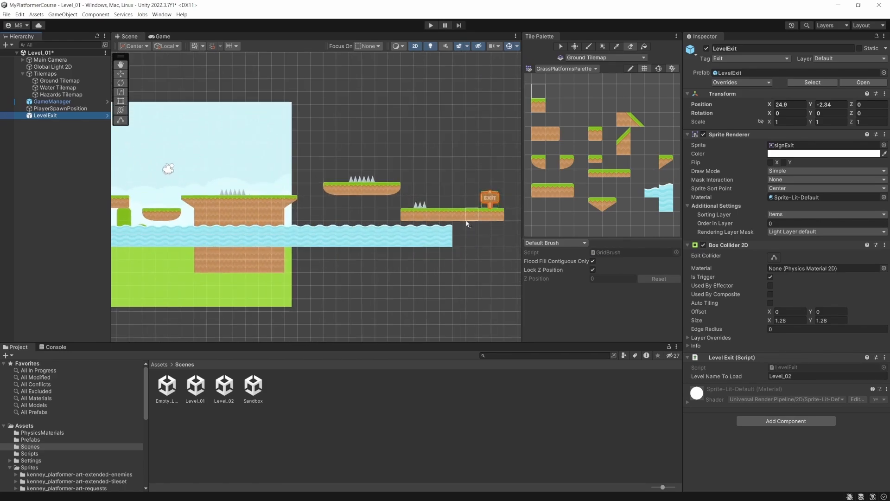
scroll(461, 227, down, 2)
middle_drag(430, 257, 213, 241)
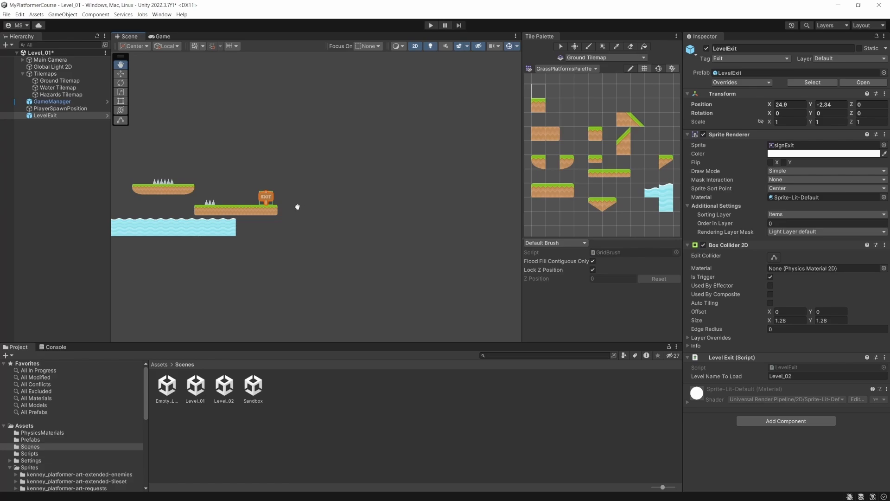
Add an instance of the MovingPlatform prefab to the Level_01 scene
click(32, 440)
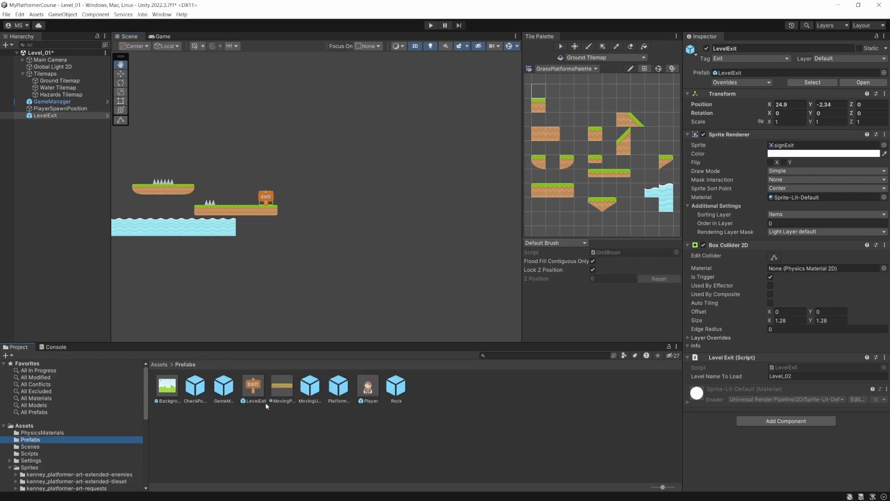
drag(281, 385, 64, 210)
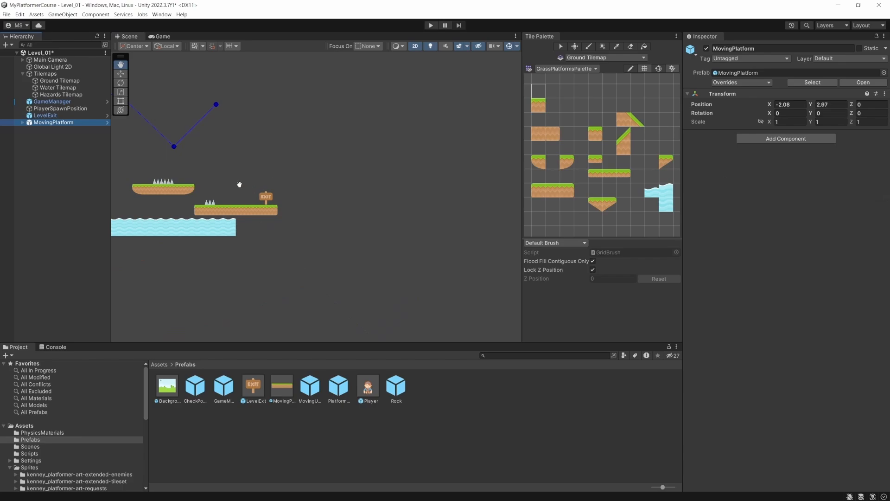
Move the MovingPlatform just past the LevelExit ground, to about X 29.3, Y -3.56
scroll(239, 184, down, 2)
drag(239, 184, 348, 185)
scroll(120, 177, up, 1)
scroll(120, 177, down, 1)
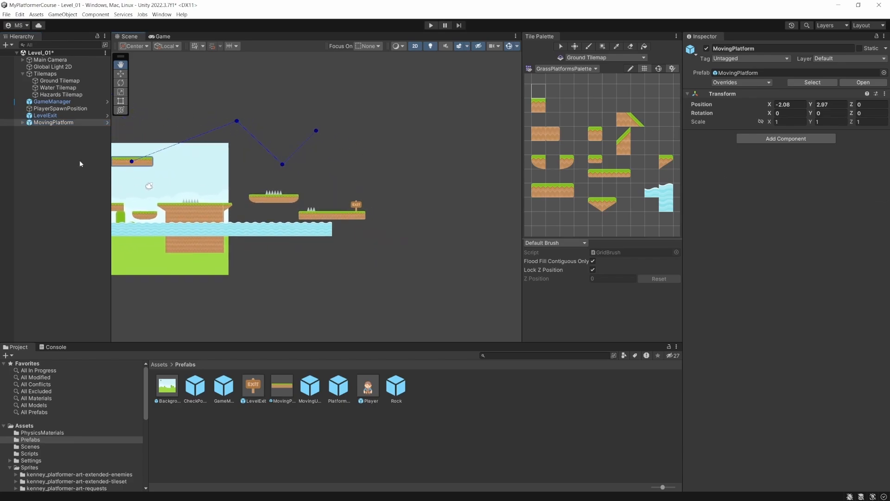
click(58, 123)
key(w)
drag(139, 162, 401, 211)
middle_drag(453, 190, 323, 217)
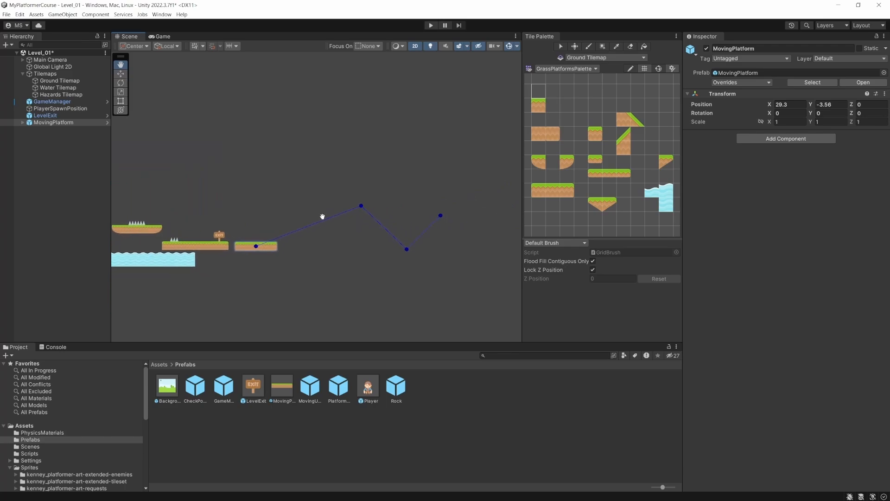
Reposition the MovingPlatform's Waypoint 1 to about X 15.14, Y -0.19 and Waypoint 2 to about X 22.13, Y 10.29
click(23, 122)
click(59, 136)
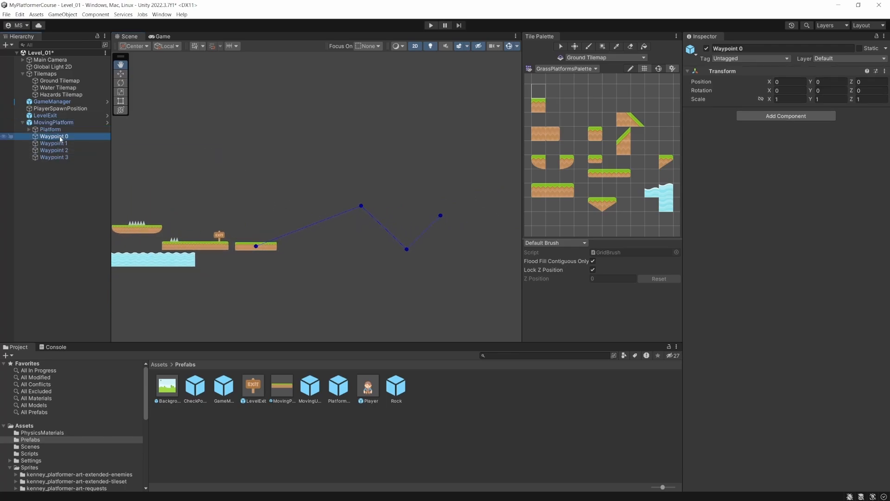
click(62, 144)
key(w)
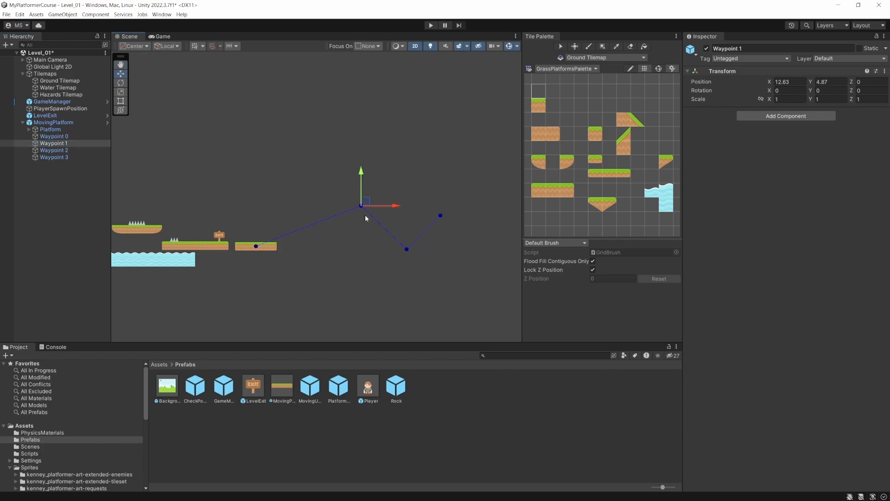
drag(366, 201, 388, 244)
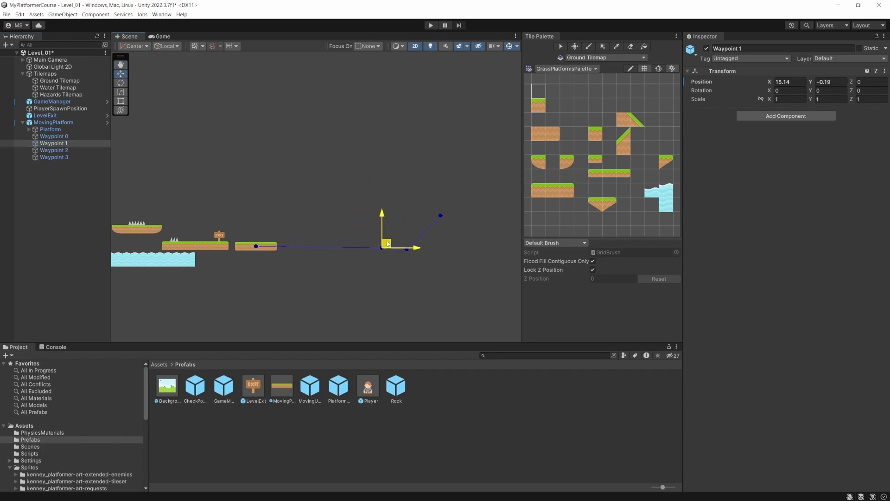
click(84, 151)
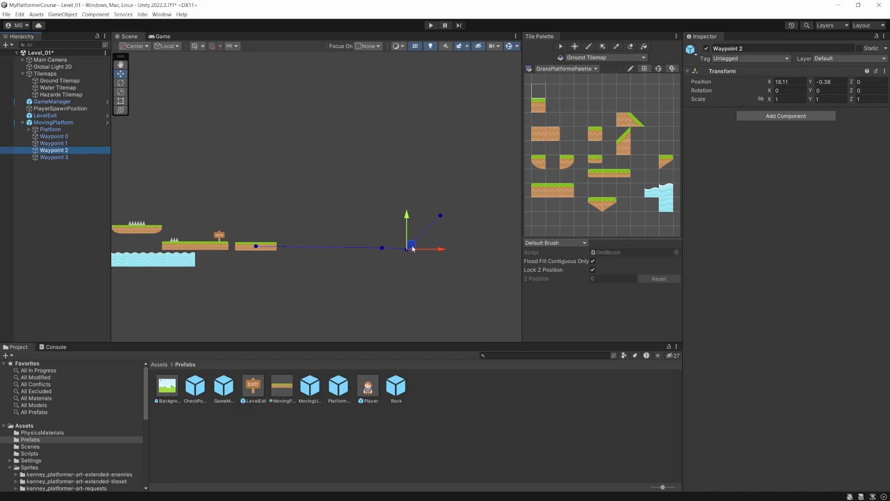
drag(413, 248, 447, 160)
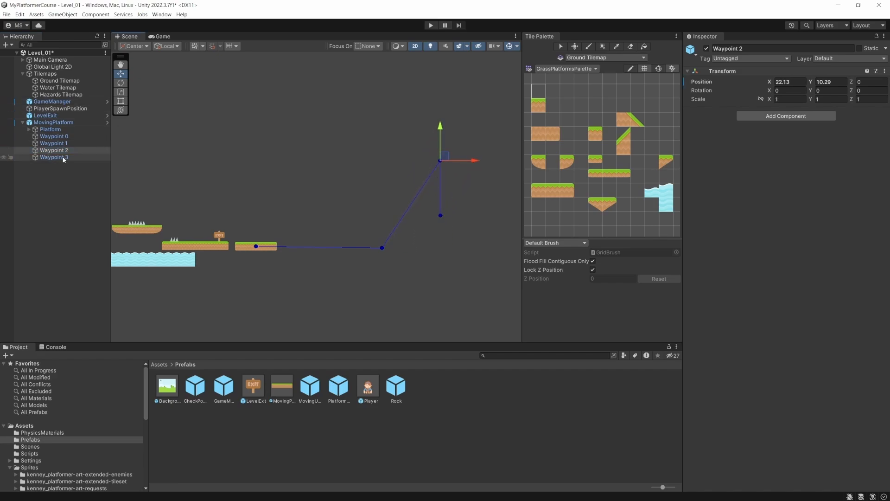
Move the MovingPlatform's Waypoint 3 out level with Waypoint 2, to about X 39.66, Y 10.27
click(80, 158)
drag(449, 215, 524, 159)
middle_drag(468, 187, 381, 191)
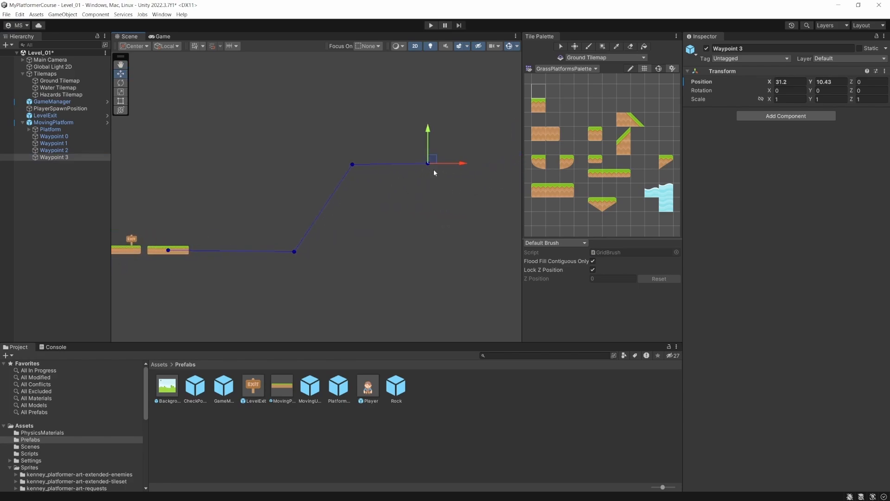
drag(433, 163, 505, 160)
Paint a floating grass platform about 10 tiles long on the Ground Tilemap, slightly below and beyond Waypoint 3
scroll(213, 237, down, 2)
key(q)
drag(338, 237, 208, 226)
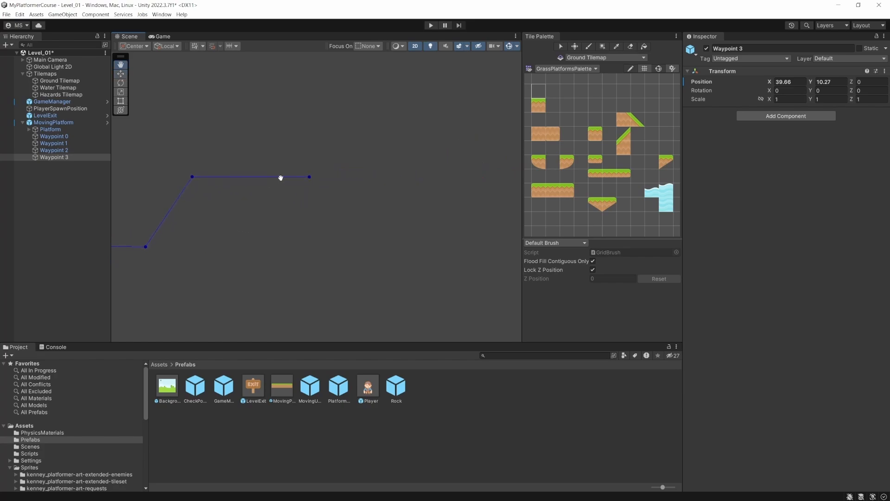
drag(272, 189, 234, 159)
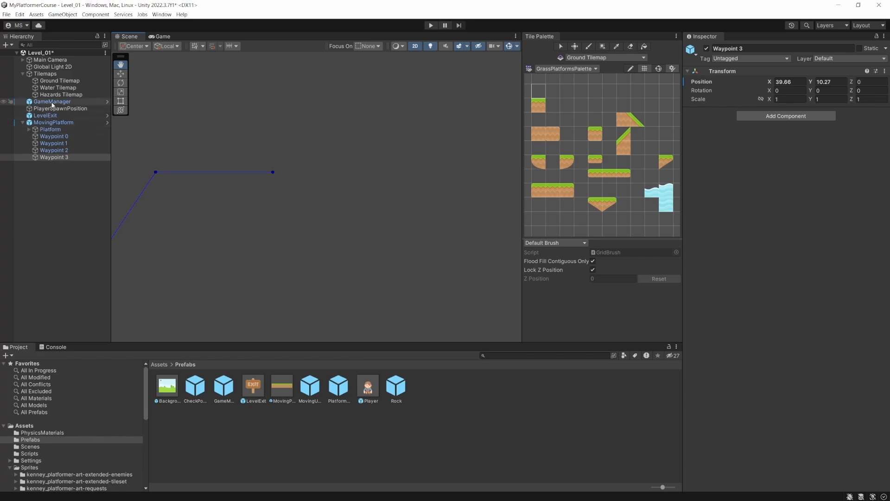
click(60, 81)
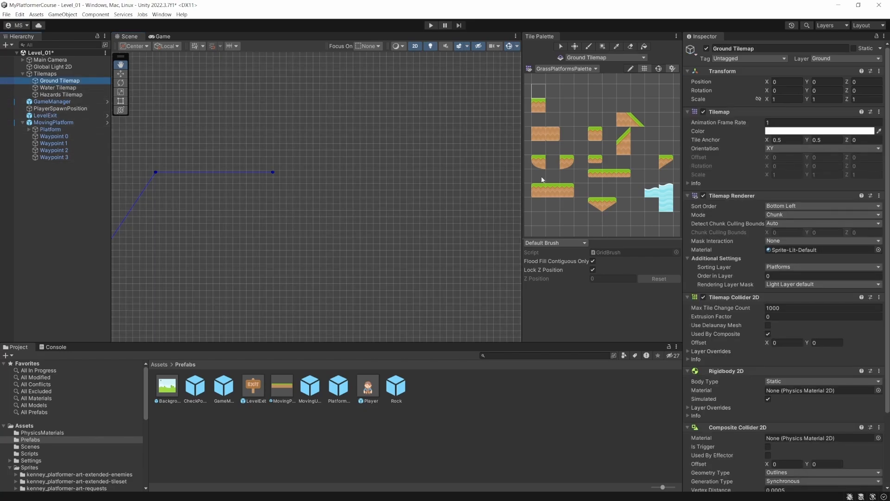
click(538, 105)
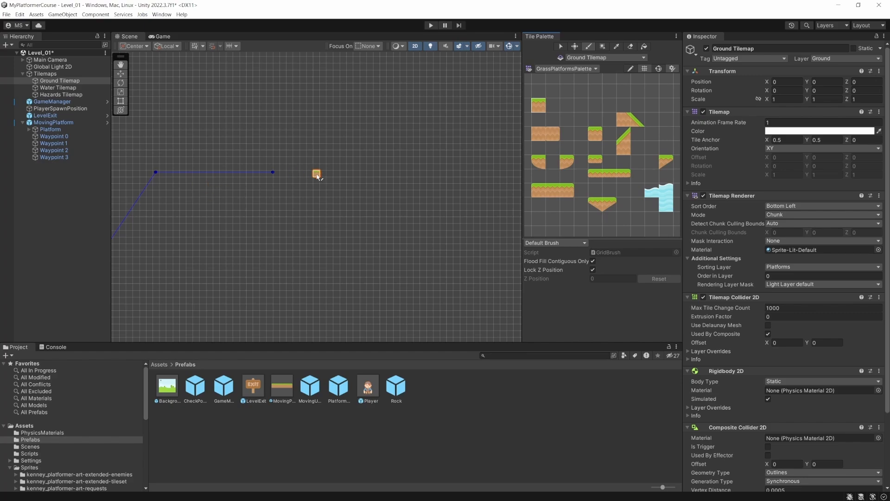
scroll(290, 174, up, 2)
drag(290, 175, 371, 175)
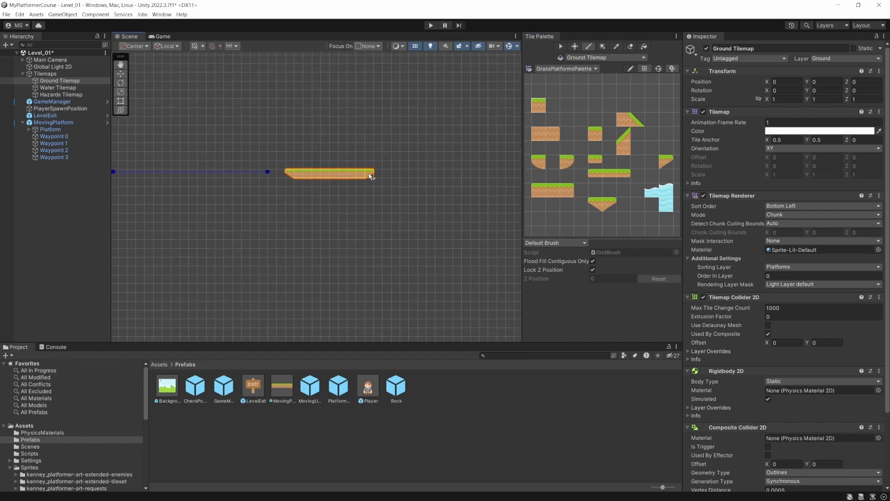
key(ctrl+z)
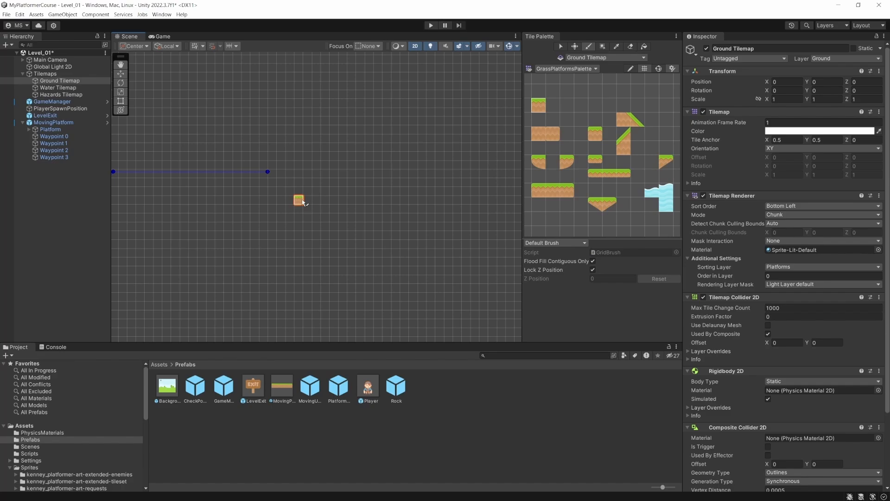
drag(302, 201, 374, 201)
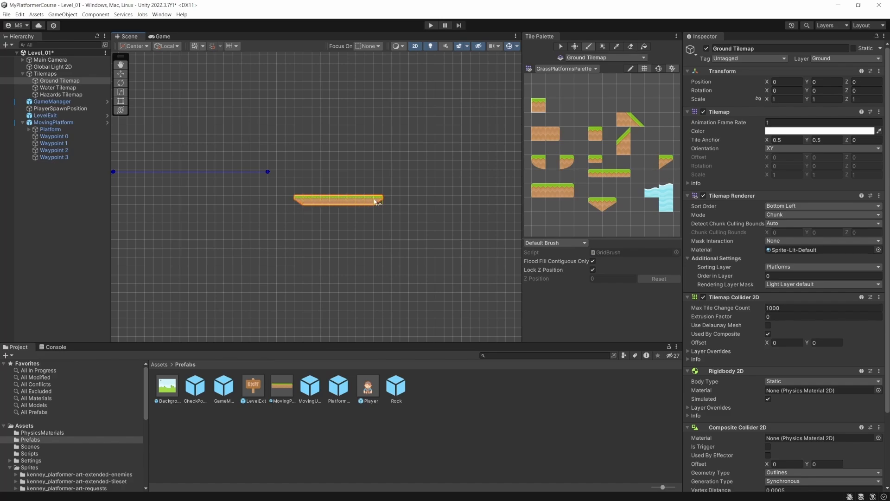
Paint a wide ground strip about 29 tiles long and two rows thick beneath the new floating platform
scroll(379, 202, down, 4)
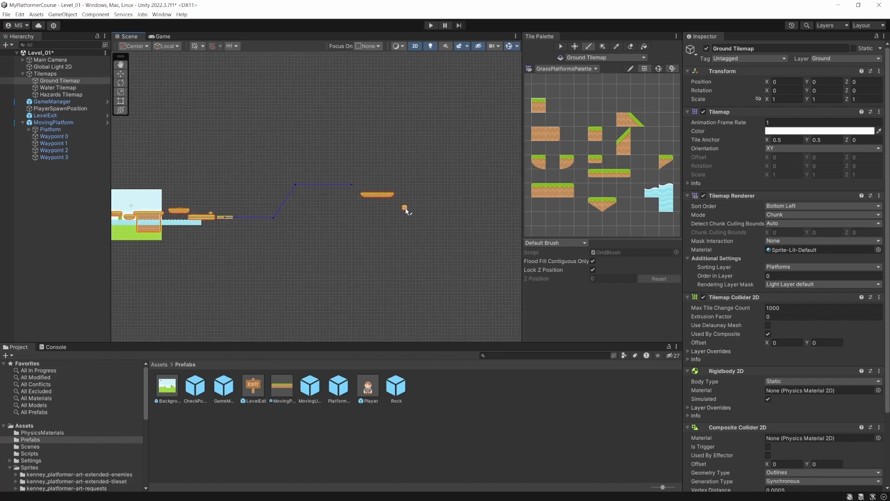
drag(348, 218, 418, 220)
scroll(421, 221, up, 3)
drag(268, 226, 253, 225)
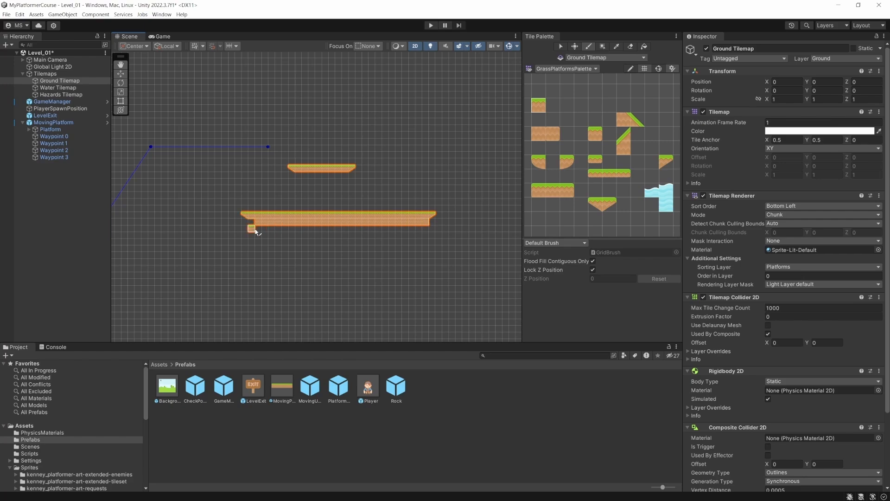
Paint two more floating grass platforms beyond the wide ground strip, the second one higher than the first
middle_drag(510, 139, 395, 176)
mouse_move(311, 208)
mouse_down()
mouse_move(368, 208)
mouse_move(440, 183)
mouse_up()
middle_drag(445, 213, 419, 212)
Paint a long, several-rows-thick stretch of ground starting below the last floating platform and running to the level's new end
drag(401, 243, 454, 243)
middle_drag(420, 247, 239, 249)
click(544, 111)
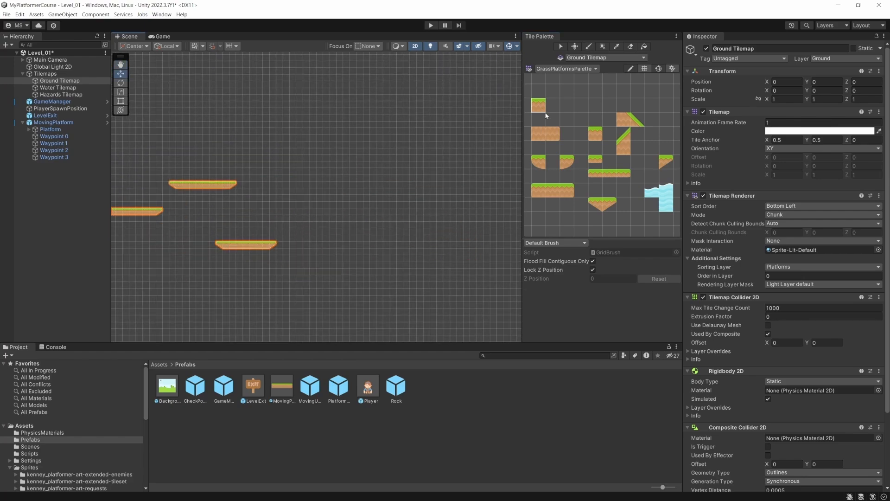
drag(274, 243, 474, 258)
scroll(474, 258, down, 5)
middle_drag(474, 255, 216, 264)
drag(220, 257, 393, 258)
mouse_move(394, 258)
mouse_down()
mouse_move(246, 262)
mouse_move(389, 268)
mouse_up()
Move the LevelExit sign to the far end of the new long ground, at about X 181.03, Y -1.31
click(51, 116)
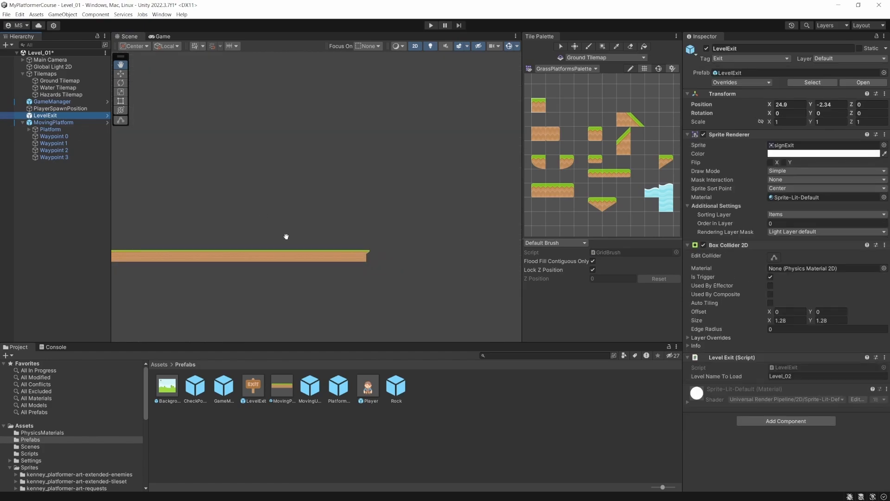
middle_drag(213, 237, 238, 237)
scroll(418, 197, down, 3)
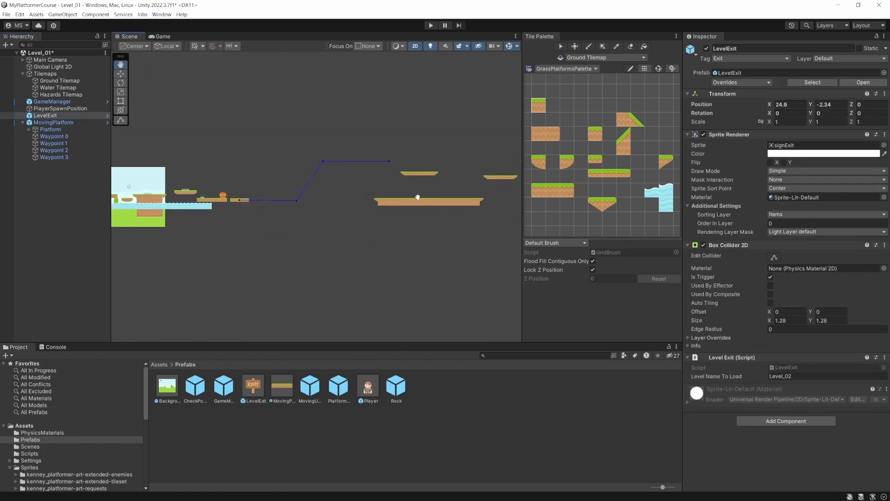
drag(254, 197, 480, 211)
middle_drag(480, 211, 181, 239)
drag(198, 218, 514, 220)
scroll(327, 237, up, 4)
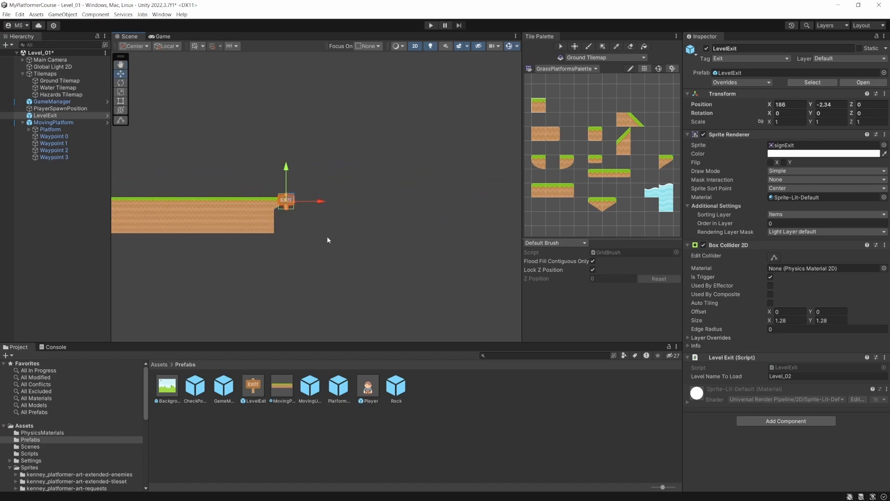
drag(292, 197, 237, 183)
Paint a solid block about 15 tiles wide and 10 tiles high on the long ground near its start
middle_drag(229, 229, 514, 221)
scroll(202, 234, down, 2)
middle_drag(189, 221, 569, 206)
key(b)
mouse_move(301, 254)
mouse_down()
mouse_move(429, 251)
mouse_move(434, 238)
mouse_move(320, 217)
mouse_move(432, 207)
mouse_up()
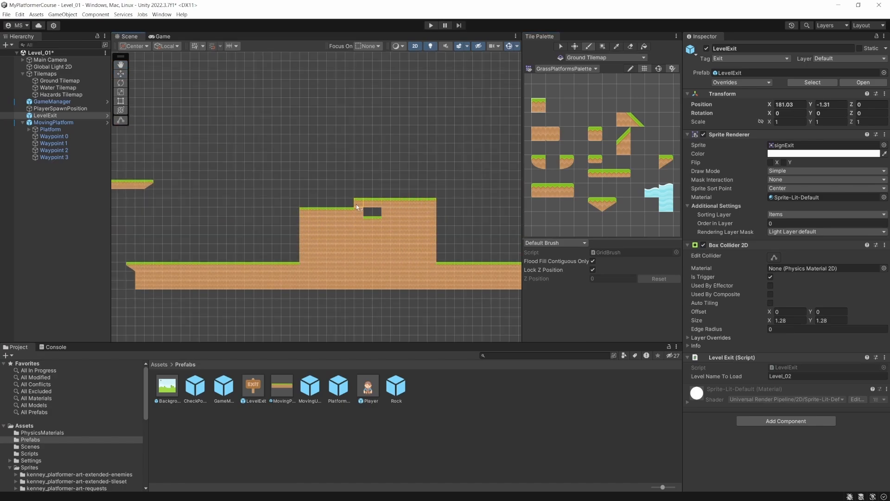
drag(369, 212, 384, 209)
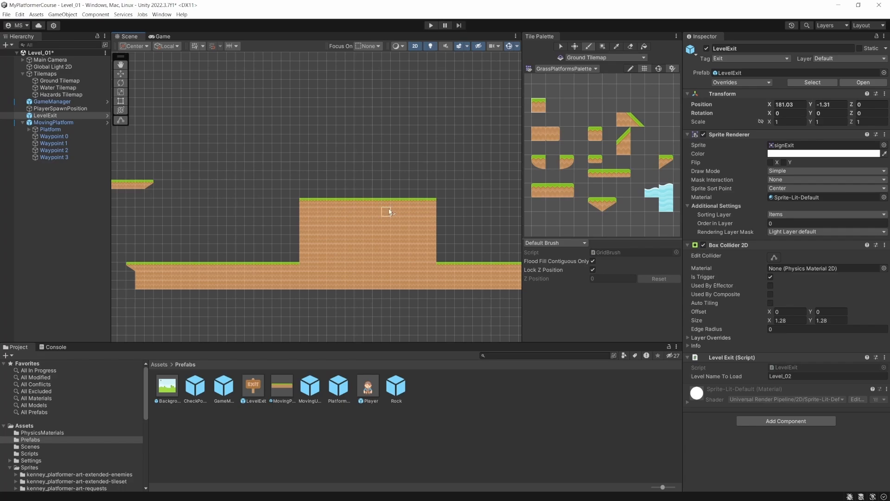
mouse_move(432, 195)
mouse_down()
mouse_move(307, 195)
mouse_move(311, 185)
mouse_move(428, 185)
mouse_move(303, 176)
mouse_up()
Add a second MovingPlatform prefab instance in front of the tall block, at about X 123.06, Y 3.47
key(q)
mouse_move(308, 229)
mouse_down()
mouse_move(397, 220)
mouse_move(362, 232)
mouse_up()
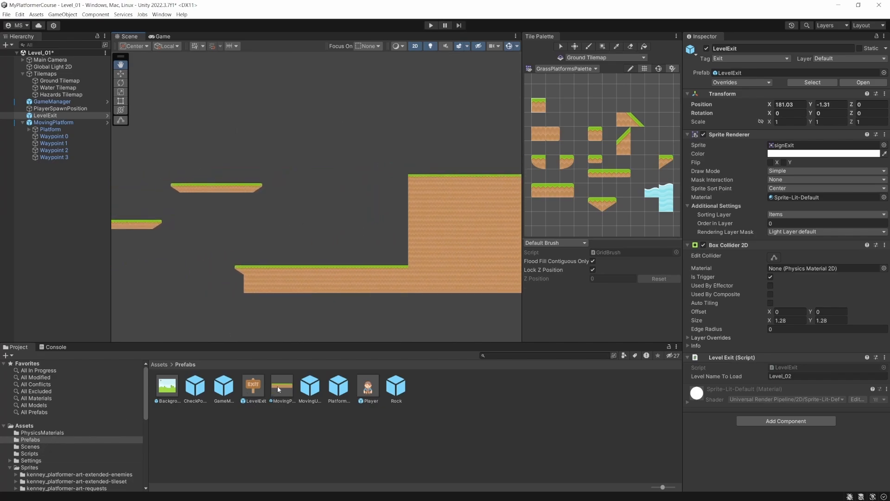
drag(313, 252, 345, 212)
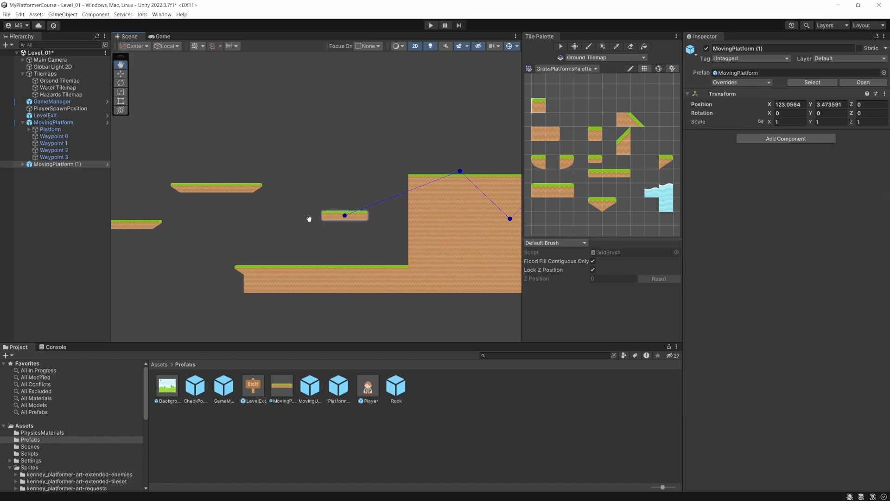
Set the size of the Waypoints list on the second moving platform's Platform object to 2
click(51, 165)
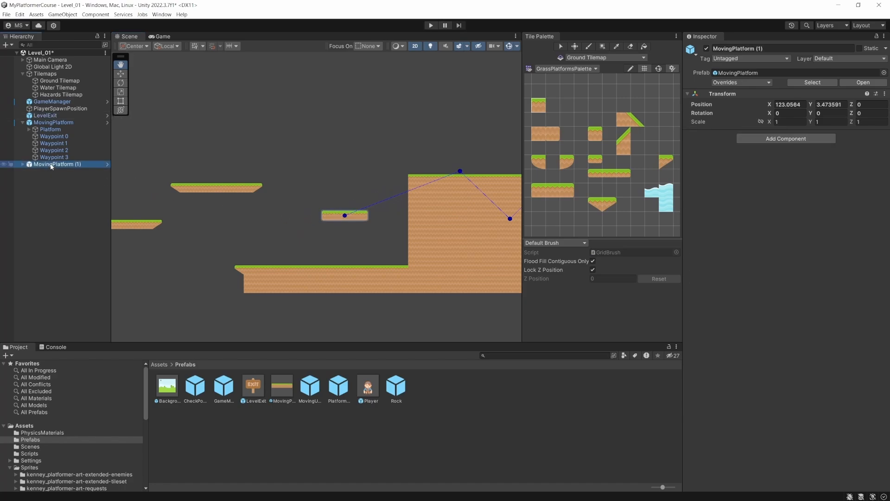
click(23, 164)
click(79, 171)
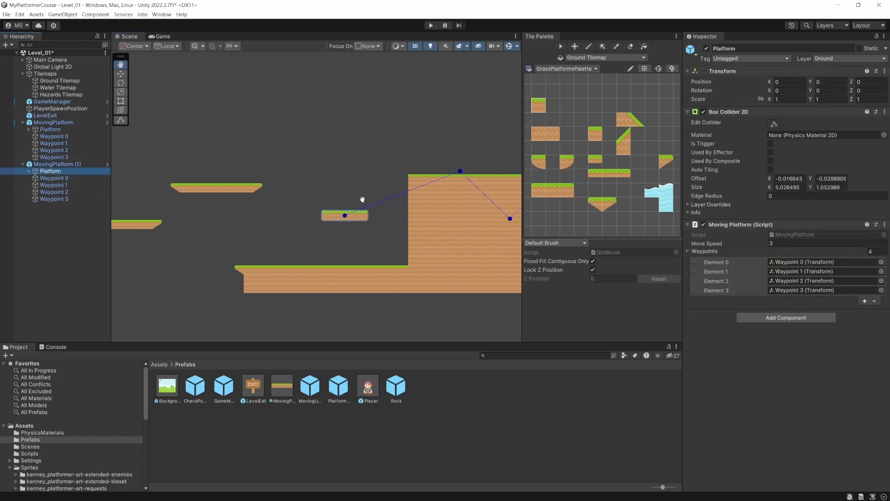
click(871, 251)
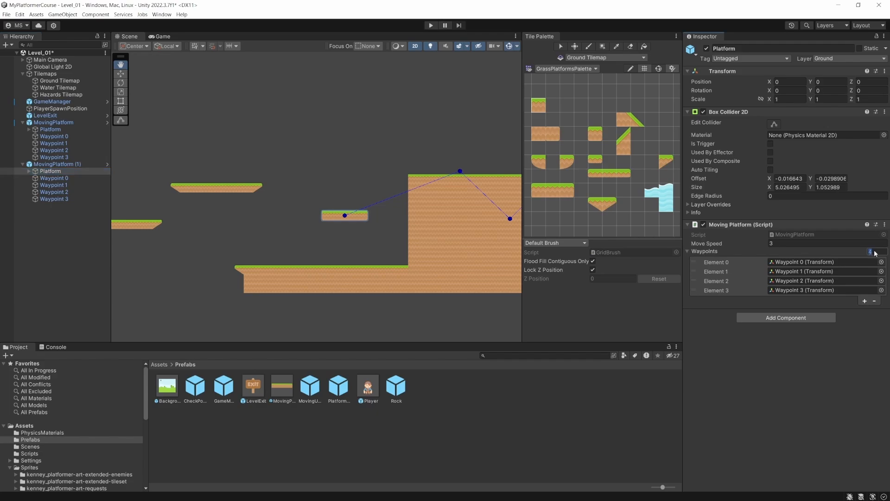
text(2)
key(Return)
click(58, 171)
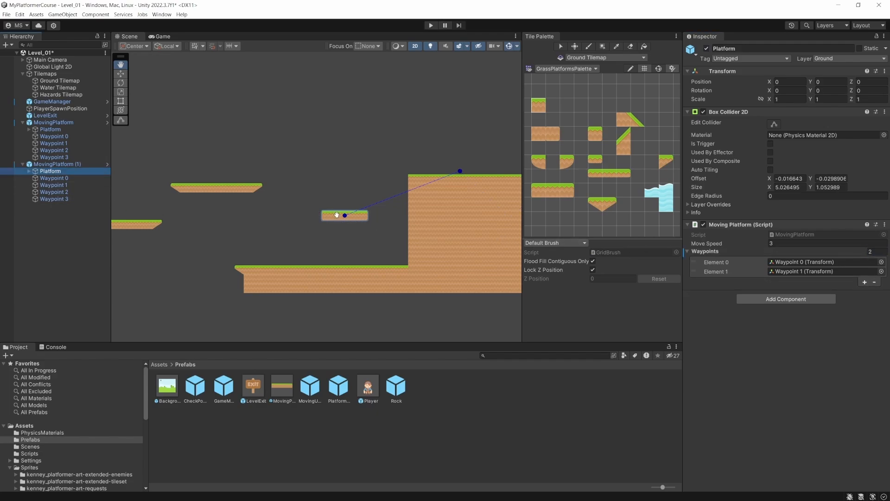
Move MovingPlatform (1) closer to the ground and the block, to about X 125.58, Y 0.09
click(69, 164)
key(w)
drag(344, 215, 378, 244)
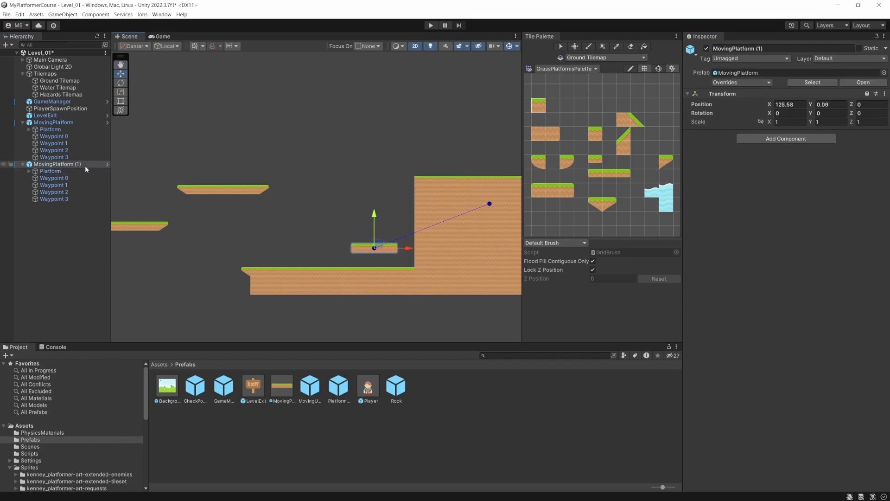
Delete Waypoint 2 and Waypoint 3 from MovingPlatform (1)
click(68, 193)
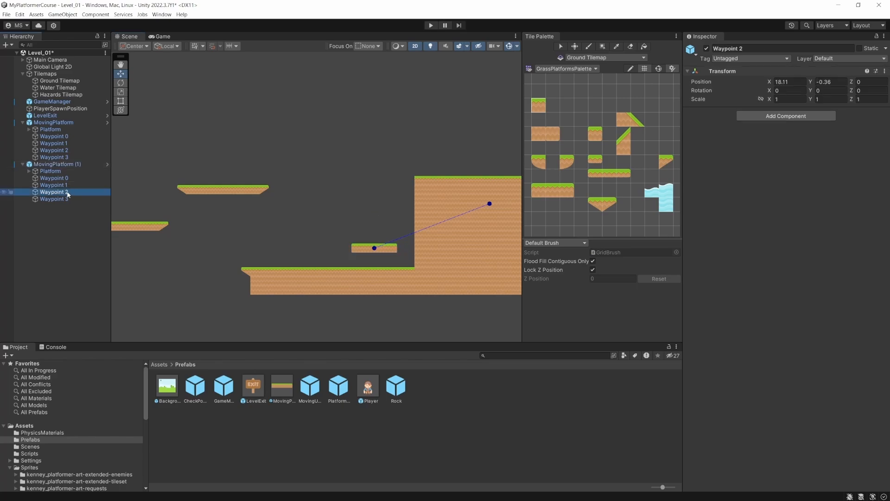
shift+click(66, 199)
key(Delete)
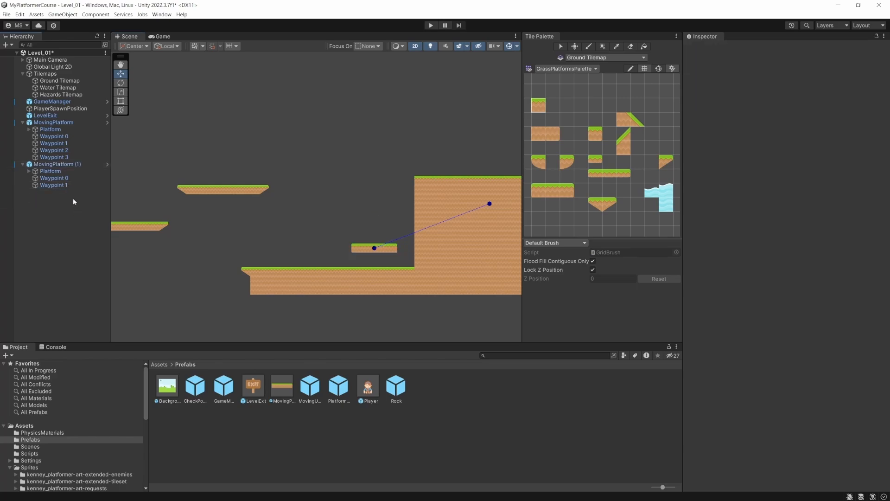
Move MovingPlatform (1)'s Waypoint 1 straight above the platform, to about X 0.01, Y 5.92
click(65, 185)
drag(494, 204, 379, 194)
middle_drag(434, 213, 371, 194)
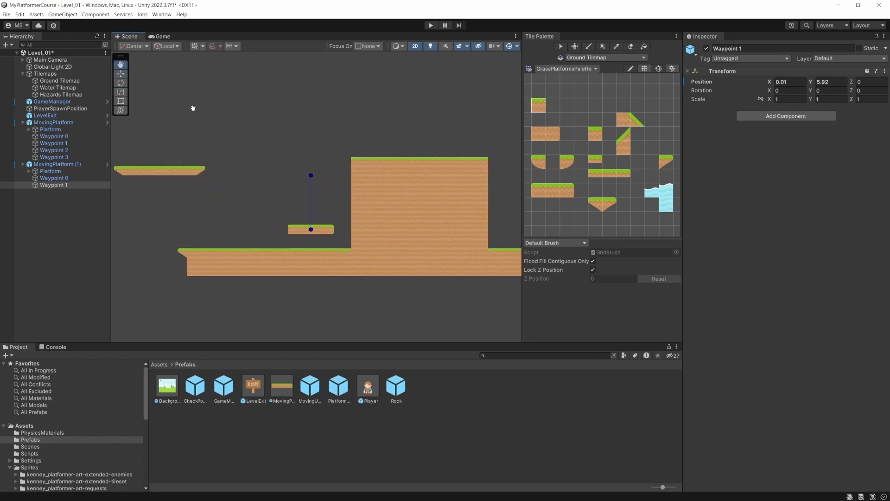
Paint spikes from the Items Palette onto the Hazards Tilemap, covering the whole ground strip beneath MovingPlatform (1) up to the tall block
click(56, 94)
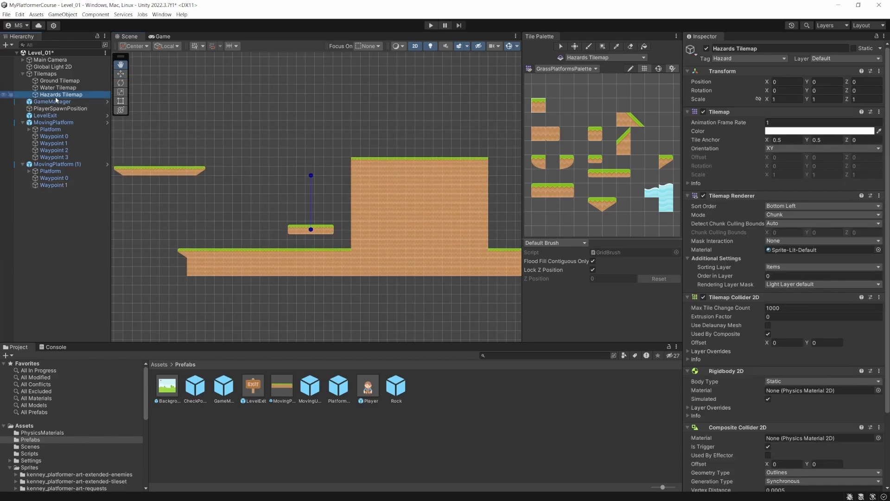
click(602, 57)
click(681, 68)
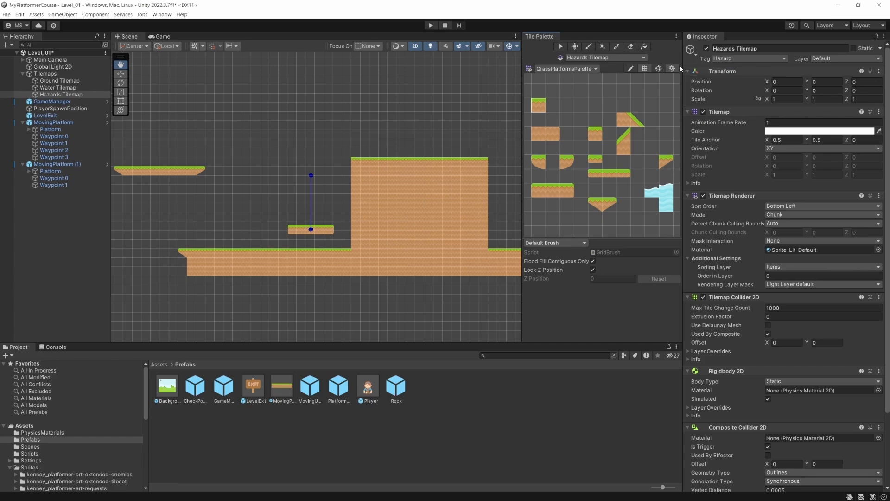
scroll(597, 85, down, 2)
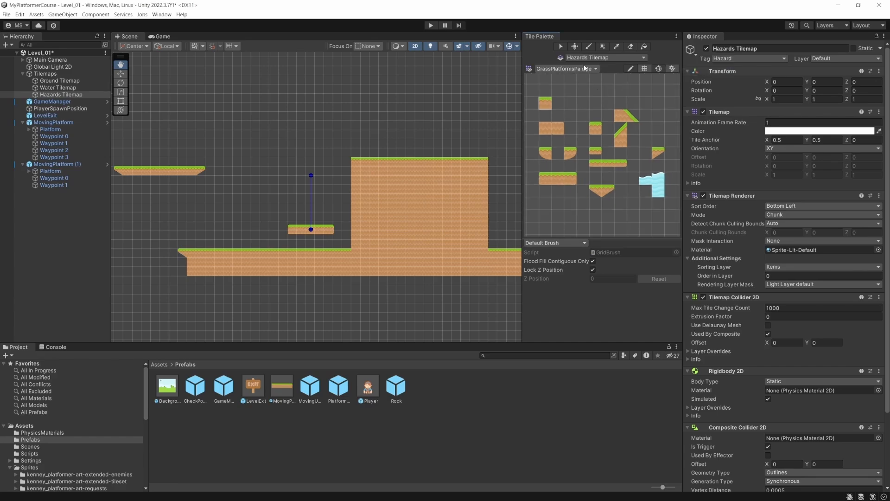
click(585, 70)
click(571, 93)
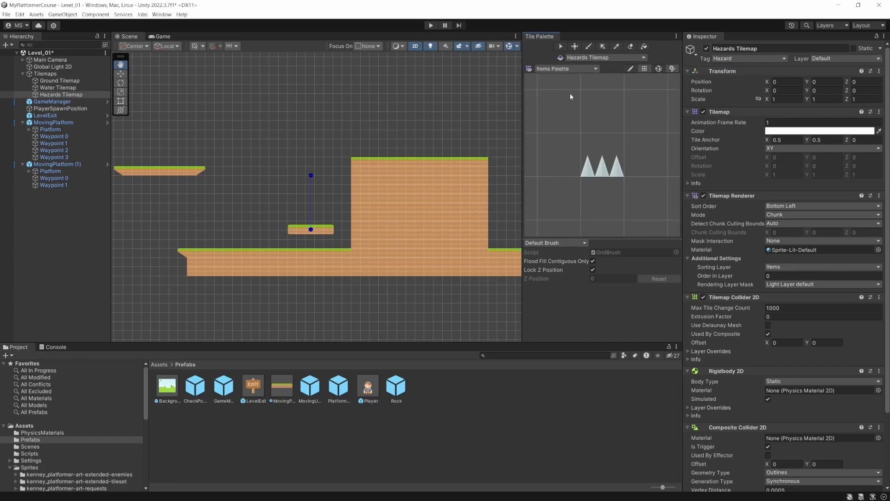
click(612, 176)
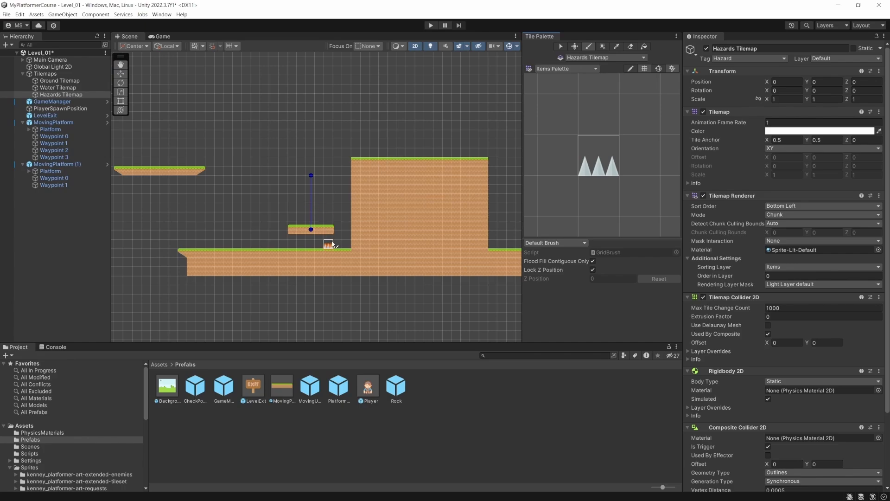
drag(345, 245, 321, 245)
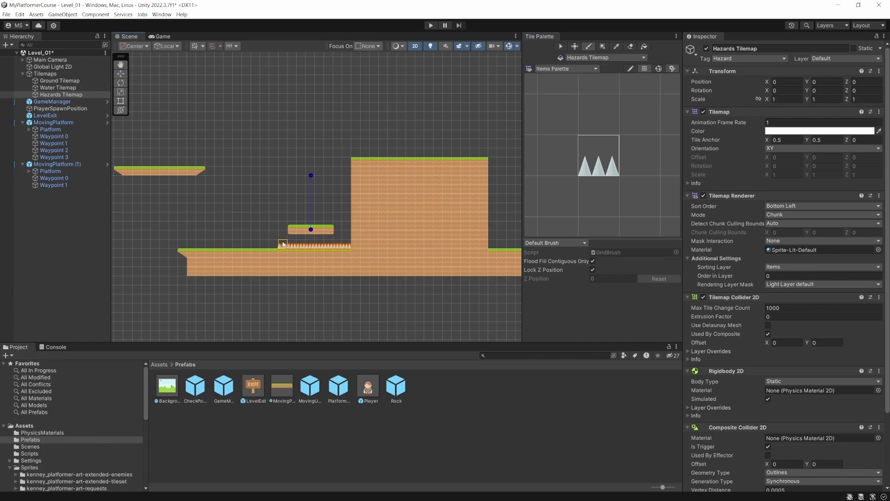
middle_drag(271, 244, 428, 237)
drag(405, 238, 339, 243)
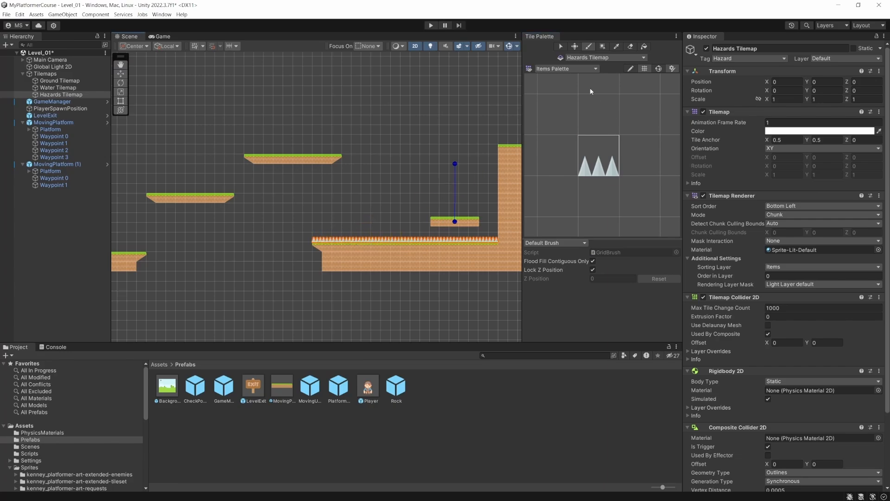
Paint a small floating grass platform on the Ground Tilemap above the spikes, between the upper floating platform and MovingPlatform (1)
click(594, 57)
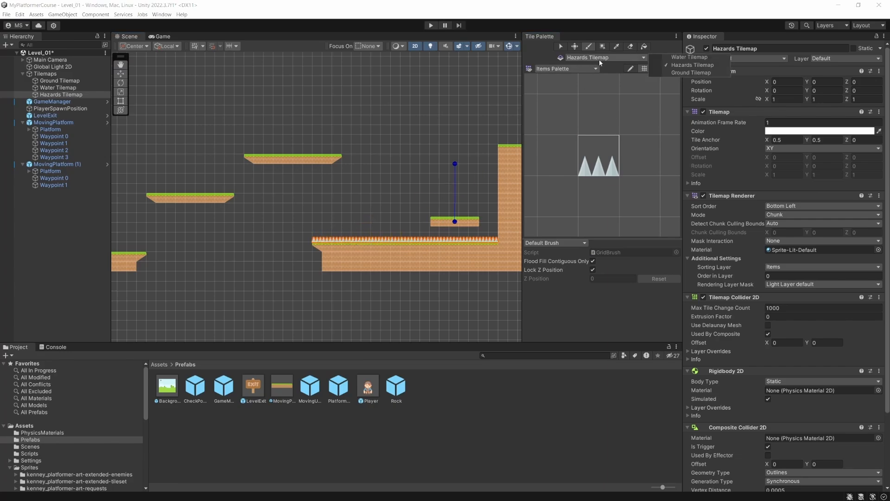
click(685, 73)
click(563, 69)
click(561, 77)
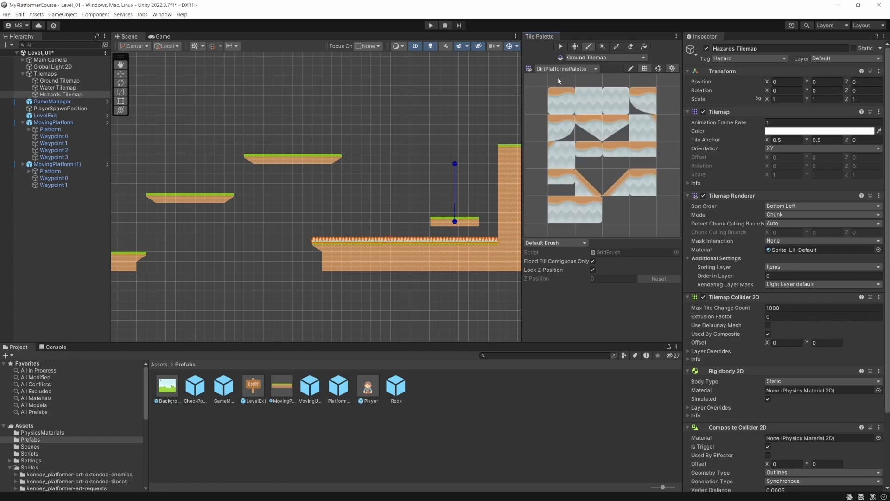
click(560, 69)
click(560, 86)
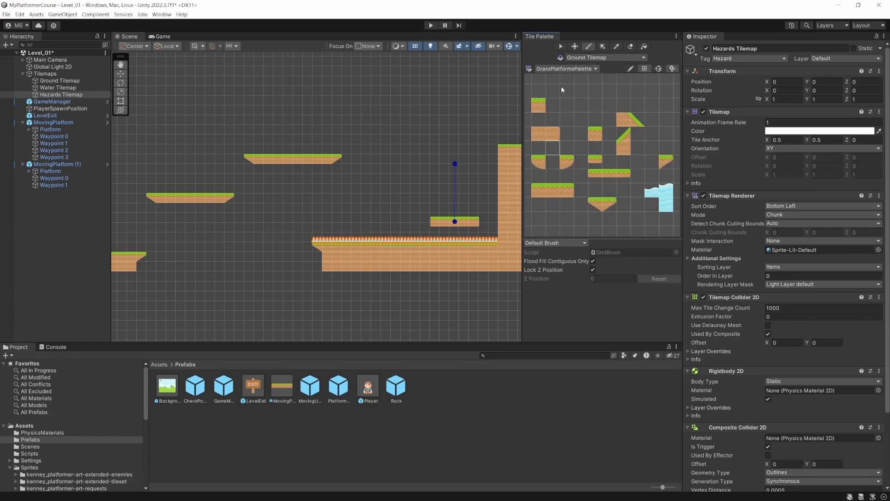
click(539, 106)
click(385, 192)
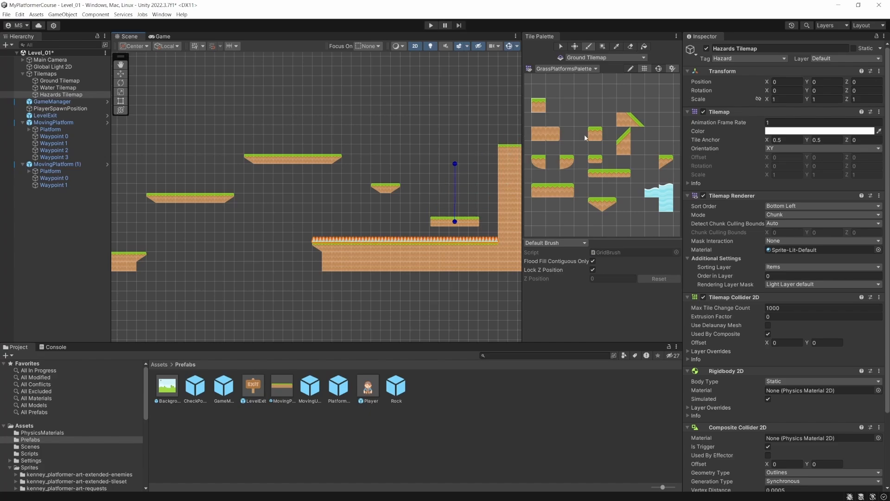
Extend the water surface past the first moving platform on the Water Tilemap, using the wave tile from GrassPlatformsPalette
middle_drag(385, 119, 404, 197)
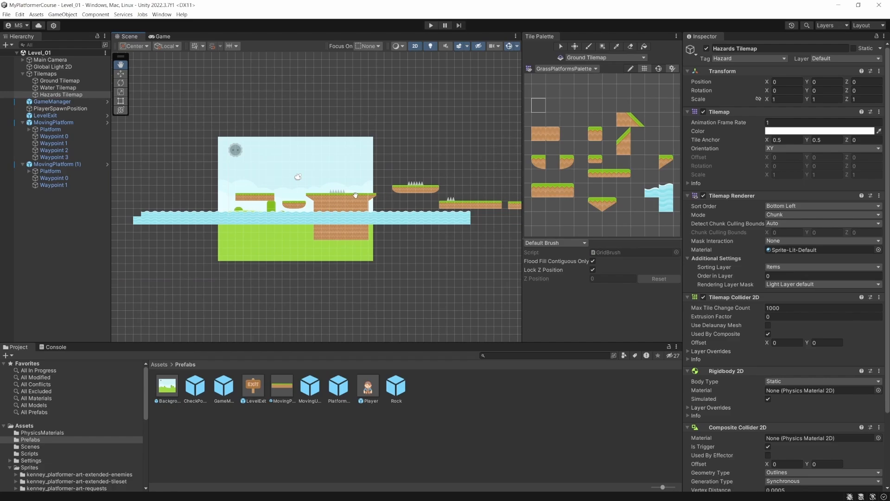
middle_drag(318, 211, 213, 189)
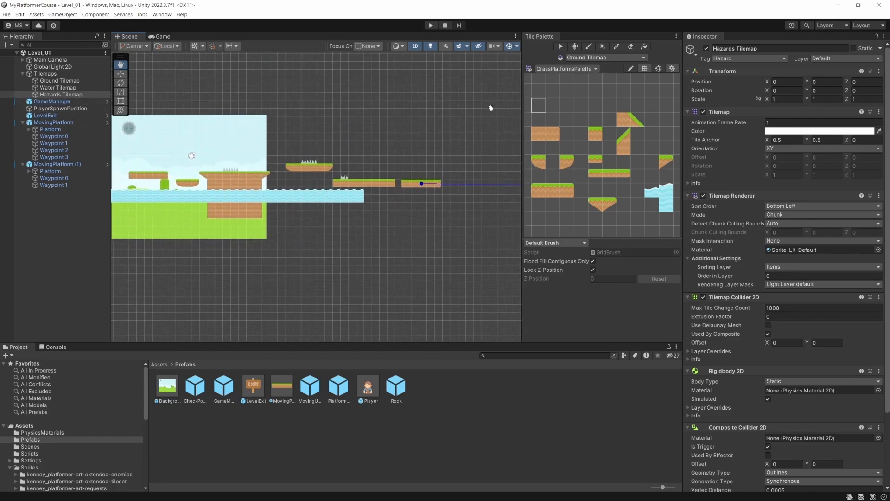
click(642, 58)
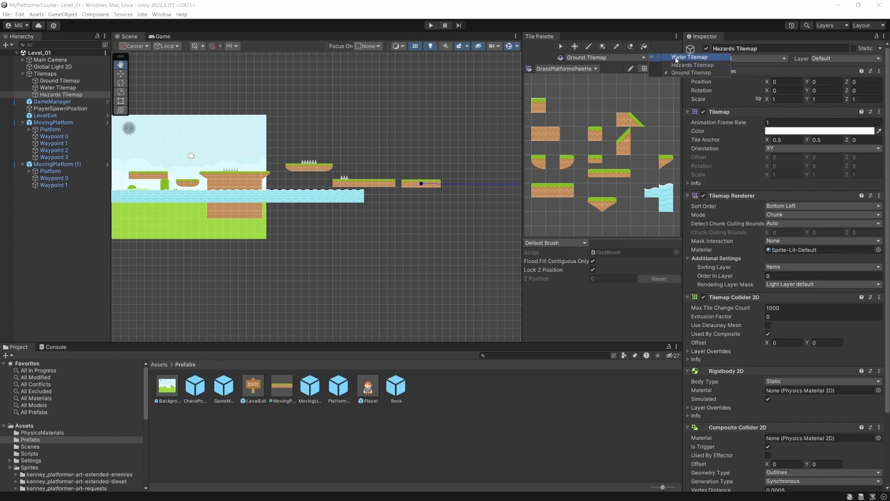
click(668, 57)
click(580, 69)
click(572, 86)
click(652, 191)
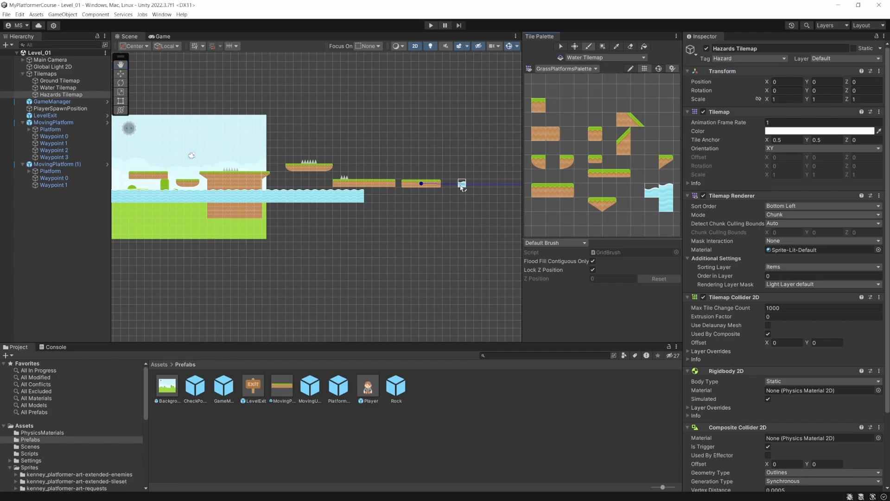
drag(367, 191, 485, 192)
Continue the water surface row beneath the floating platforms, the spiked ground and the tall block
middle_drag(491, 194, 208, 211)
scroll(213, 209, up, 3)
drag(220, 205, 516, 205)
middle_drag(506, 209, 148, 198)
drag(168, 194, 497, 197)
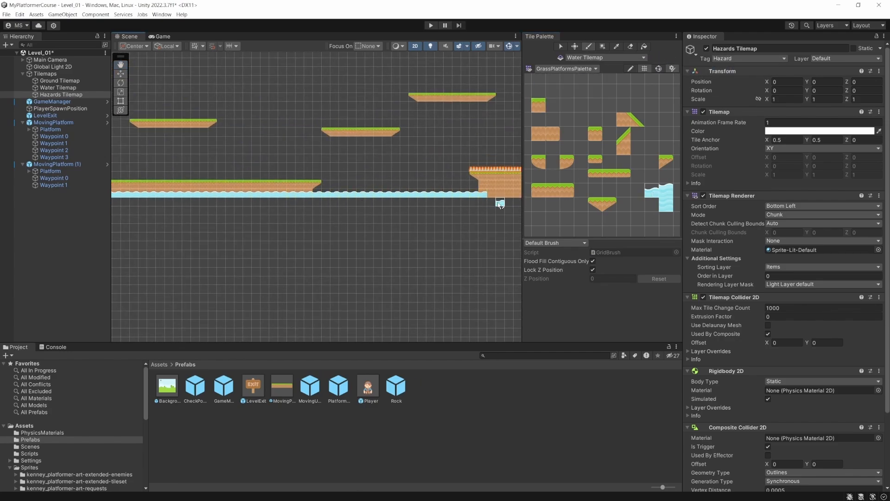
middle_drag(497, 201, 197, 195)
drag(197, 189, 512, 190)
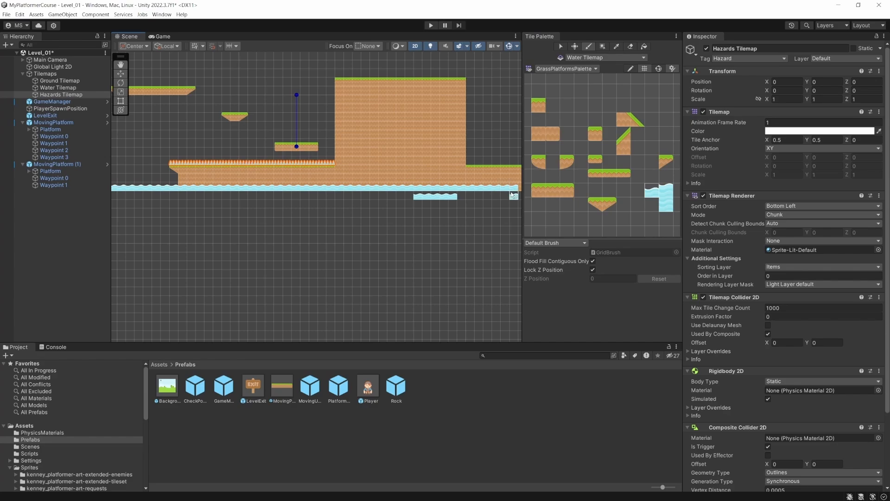
Continue the water surface row beneath the level exit's ground and well beyond its far edge
middle_drag(482, 197, 185, 214)
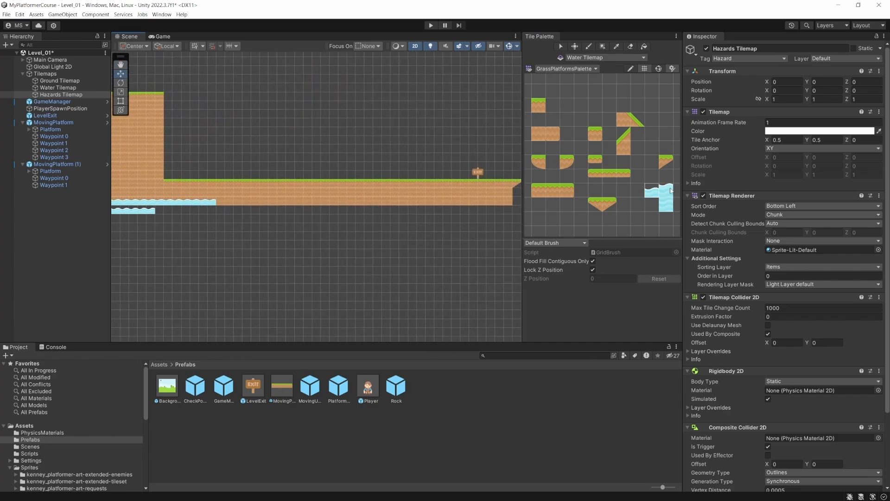
click(671, 190)
drag(218, 202, 510, 203)
middle_drag(502, 210, 163, 221)
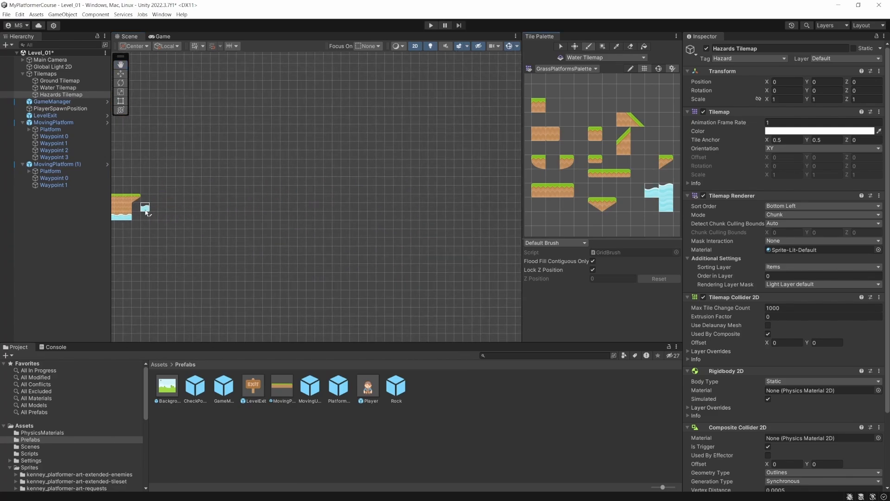
mouse_move(139, 217)
mouse_down()
mouse_move(440, 225)
mouse_move(487, 216)
mouse_up()
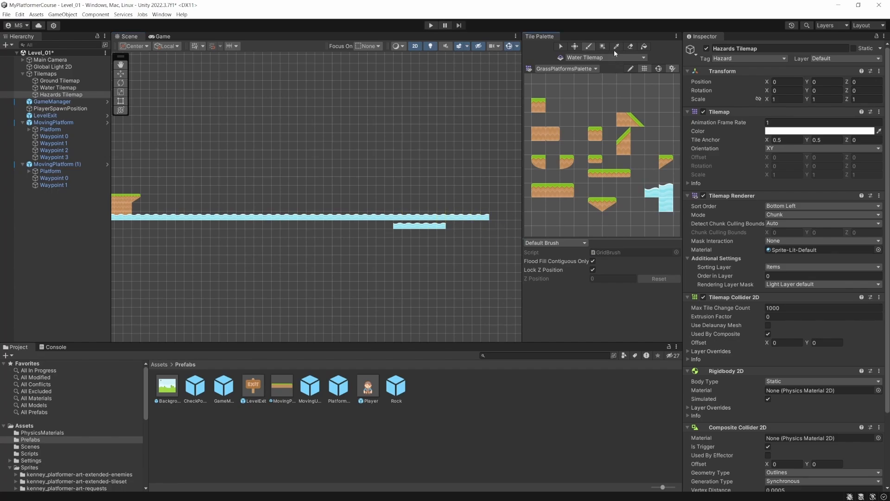
Box-fill the area below the water surface beyond the exit ground with solid water tiles
click(603, 46)
drag(487, 221, 123, 245)
scroll(152, 257, down, 5)
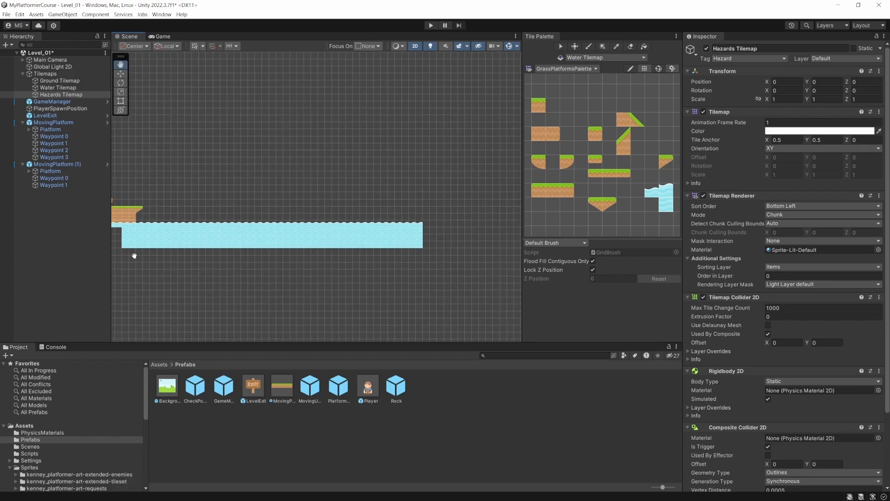
Fill solid water beneath the rest of the water surface, from the exit ground back to the start of the level
middle_drag(133, 255, 505, 225)
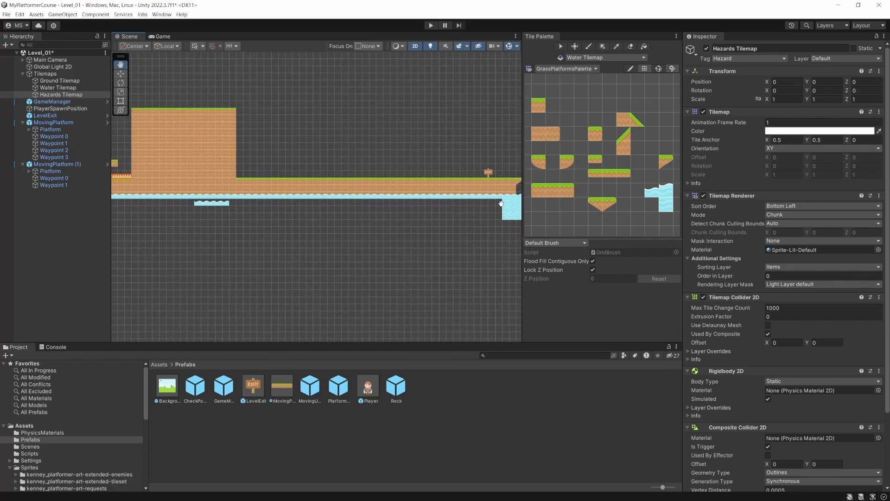
click(666, 205)
drag(499, 216, 114, 217)
click(602, 46)
middle_drag(114, 218, 489, 226)
drag(481, 224, 116, 212)
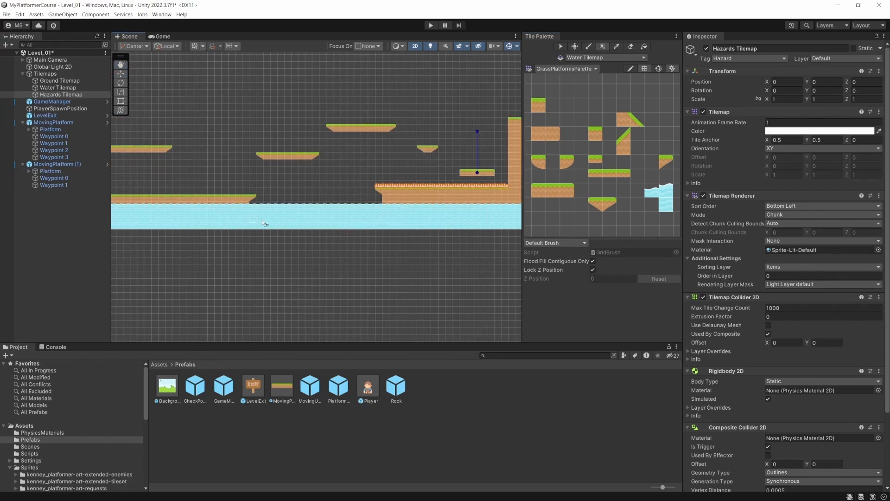
middle_drag(115, 219, 468, 228)
drag(466, 233, 464, 226)
drag(487, 231, 173, 218)
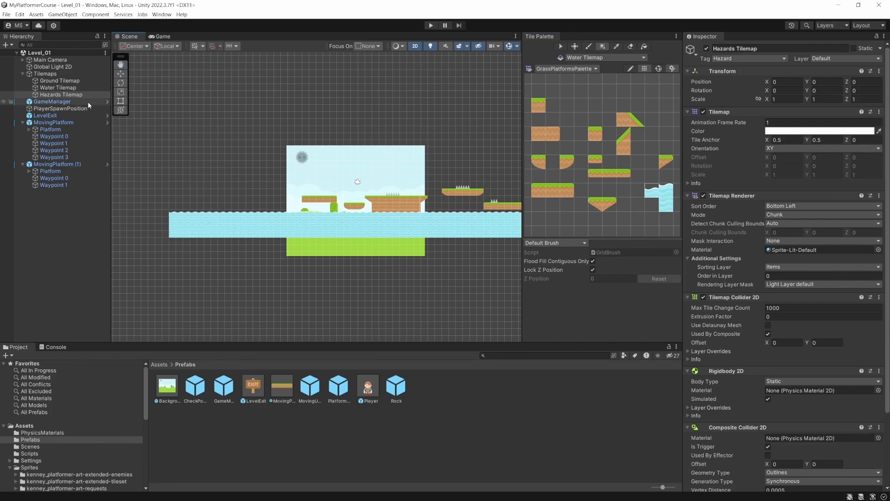
Playtest the opening of the level with the Main Camera selected, moving right and jumping between platforms, and stop play mode
click(69, 59)
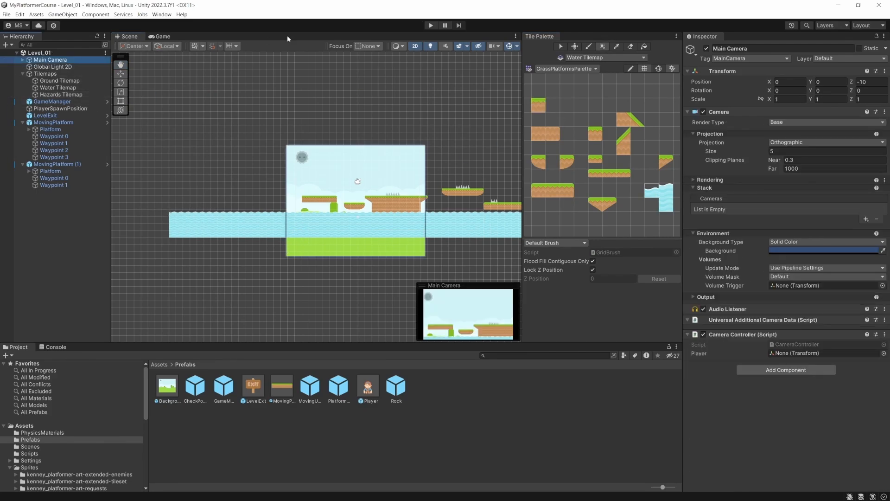
click(430, 26)
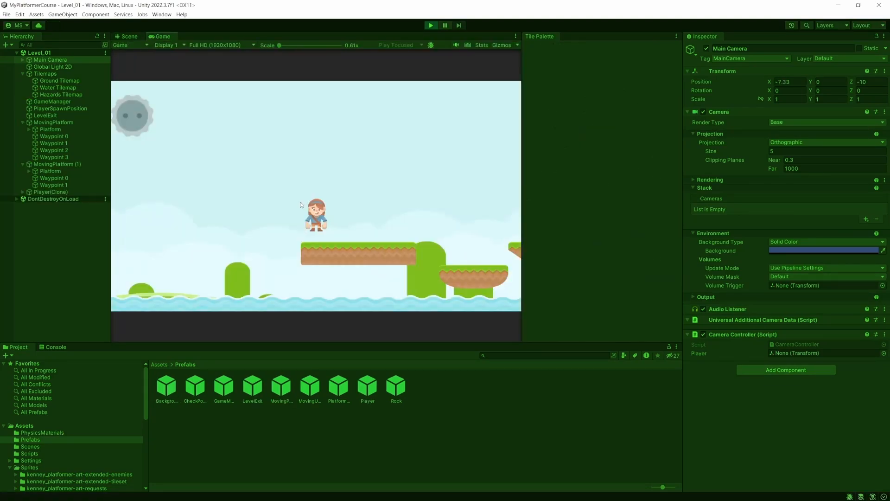
key(Right)
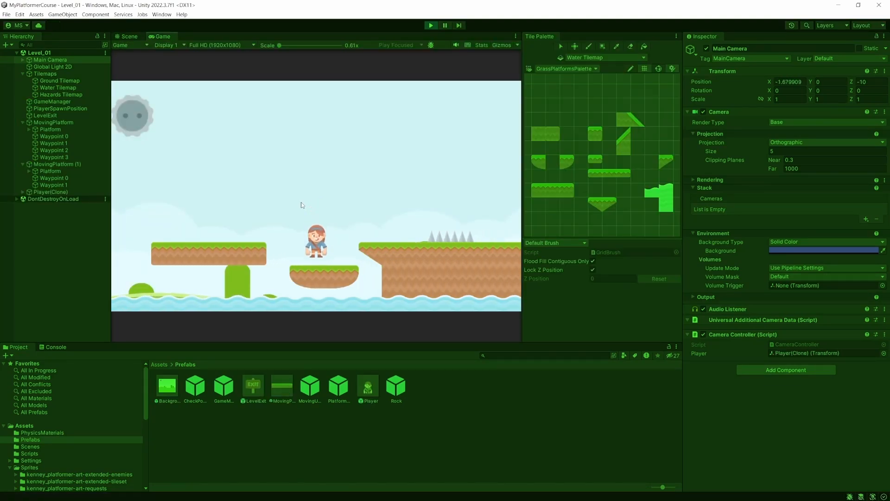
key(space)
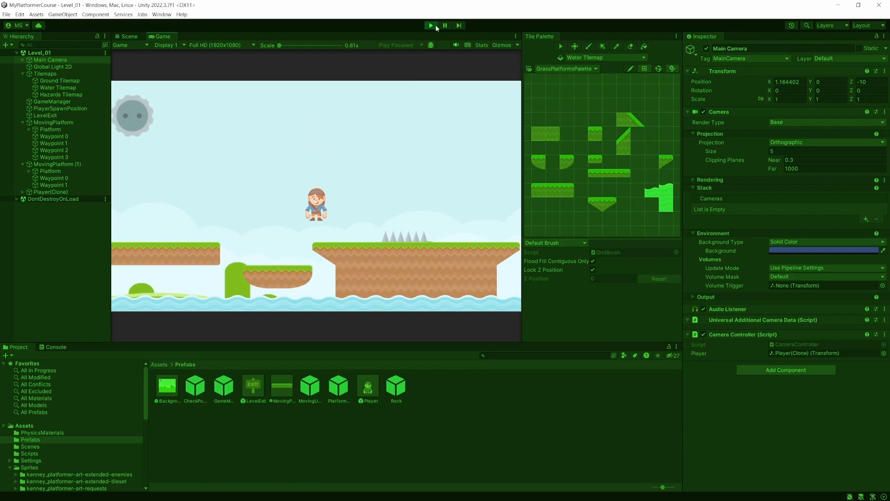
click(431, 25)
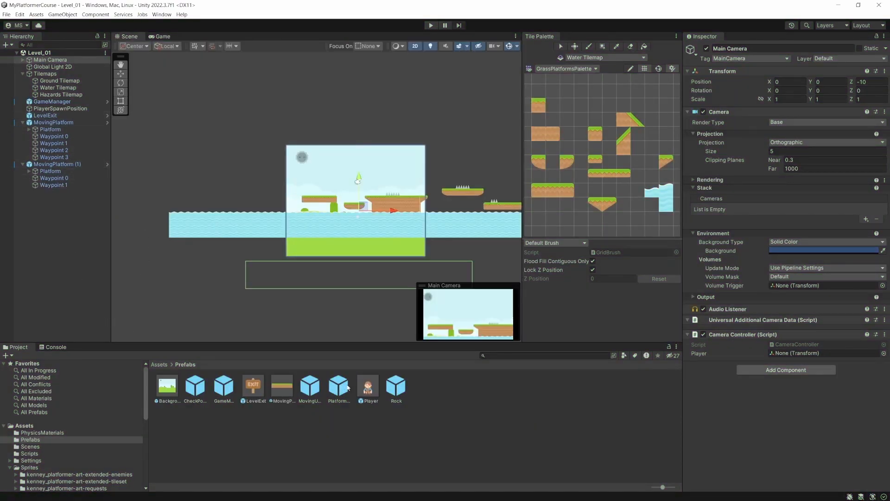
Set the Jump Force in the Player prefab's Player Controller script to 6
click(368, 386)
scroll(751, 343, down, 10)
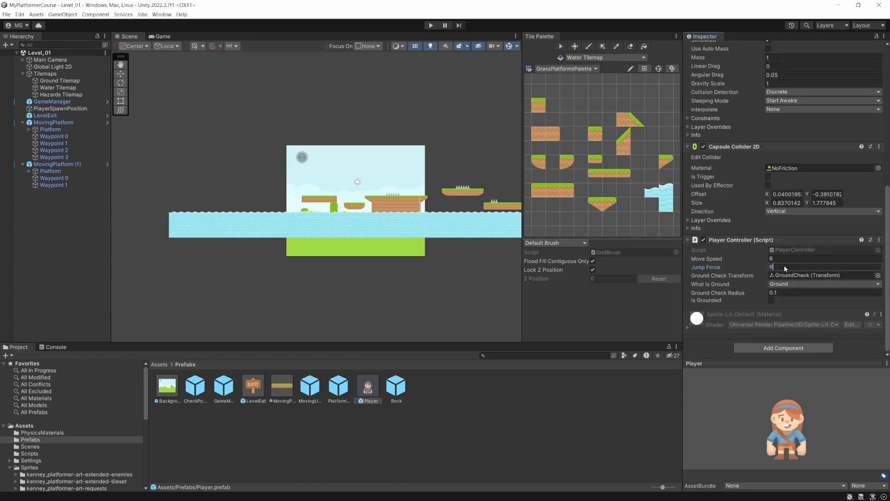
text(6)
key(Return)
Playtest Level_01 with the new jump force, jumping over the spikes and platforms up to the end of the long low ground
click(430, 26)
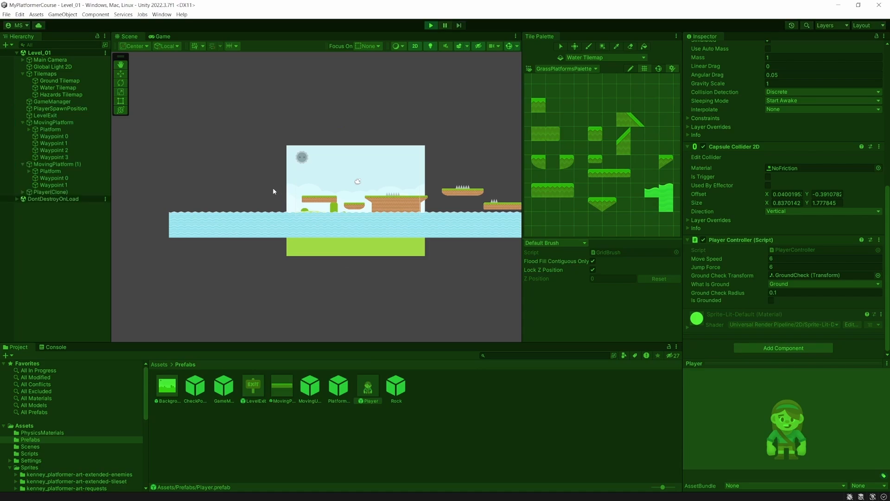
key(Right)
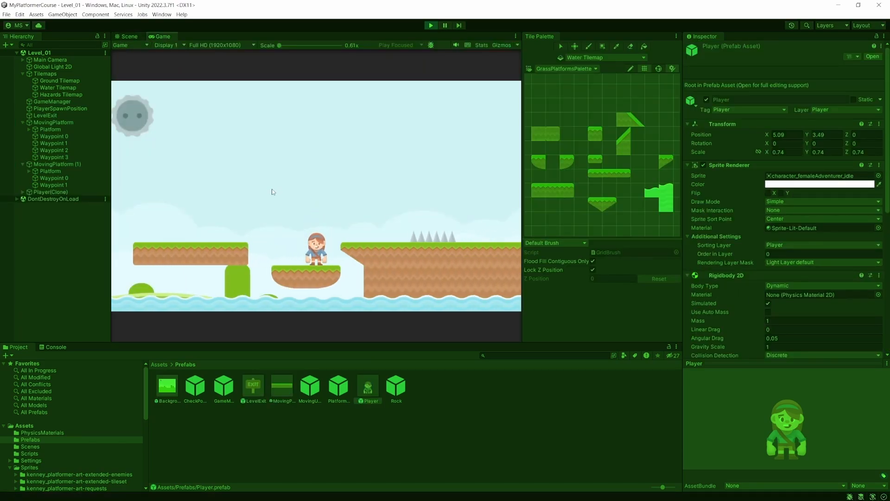
key(space)
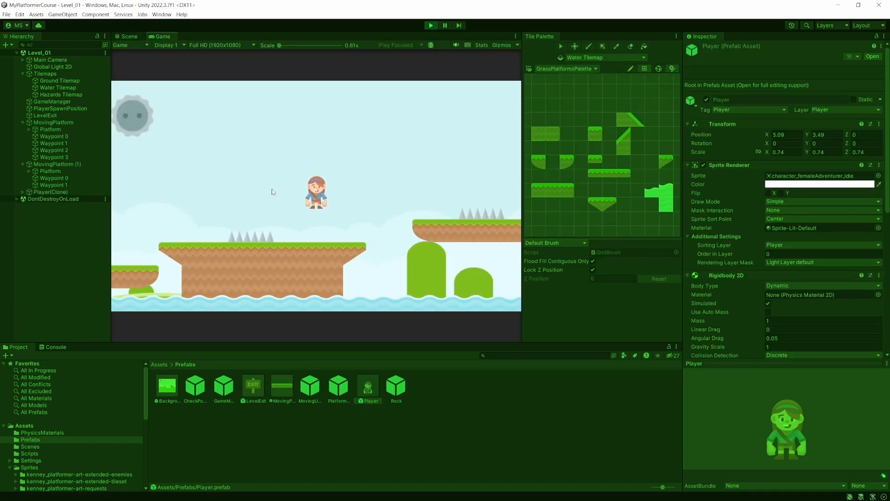
key(space)
key(space)
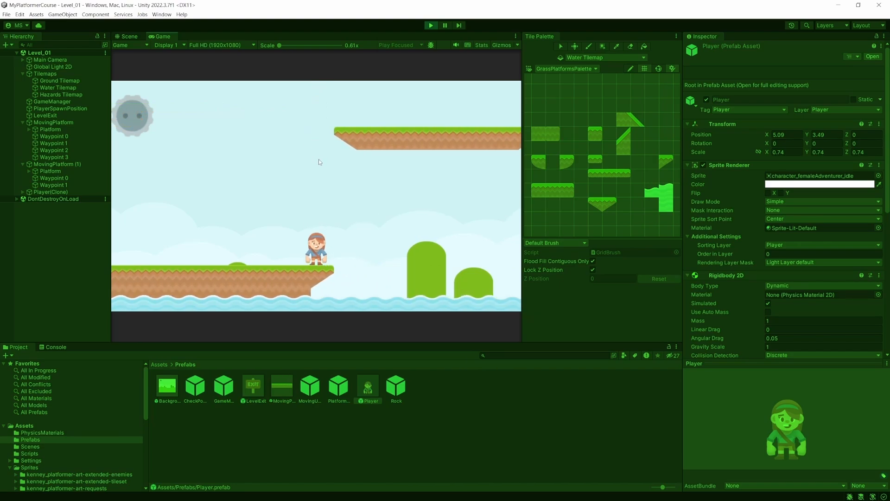
key(space)
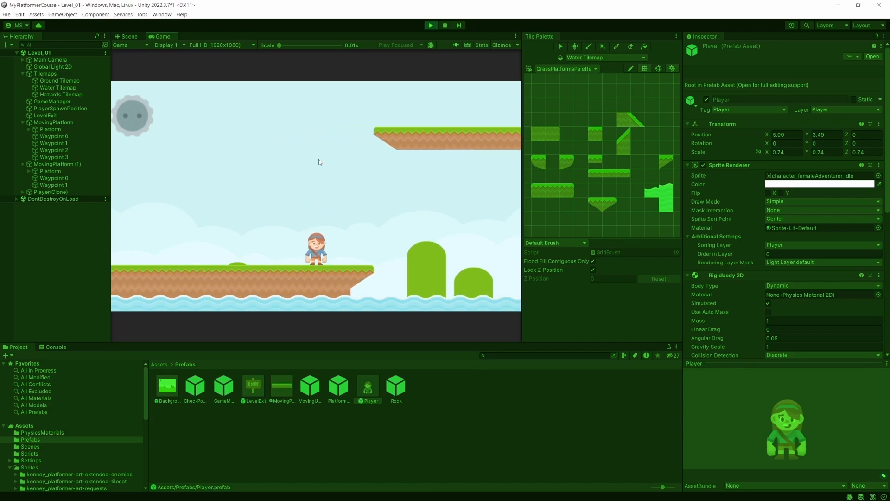
Examine the spacing between the long low ground and the high floating platforms in the Scene view, and stop play mode
click(128, 36)
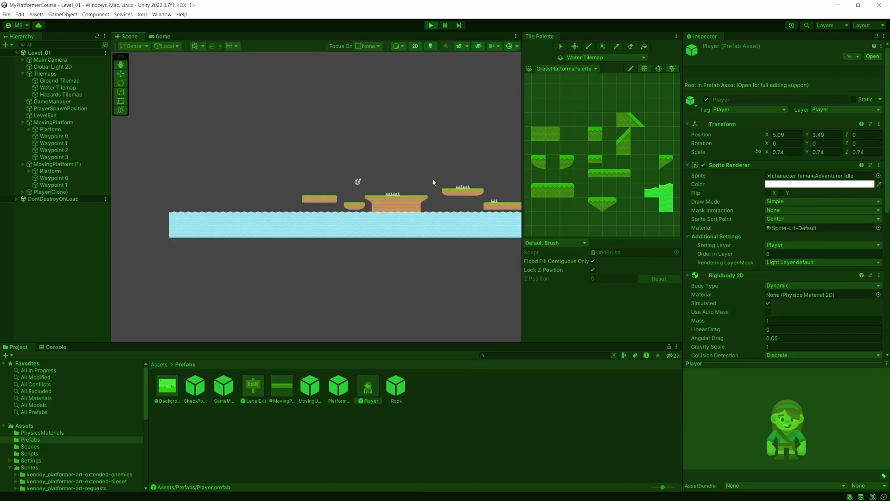
drag(435, 176, 159, 170)
scroll(212, 145, up, 3)
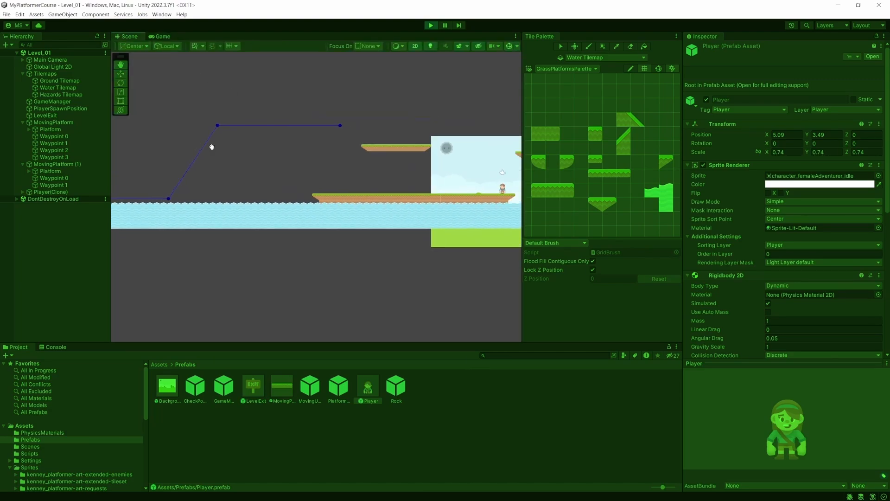
drag(319, 159, 112, 182)
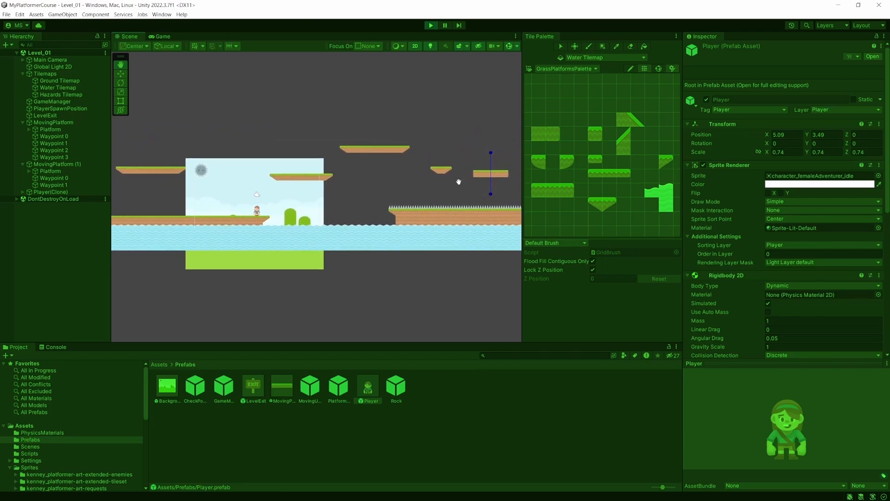
click(431, 25)
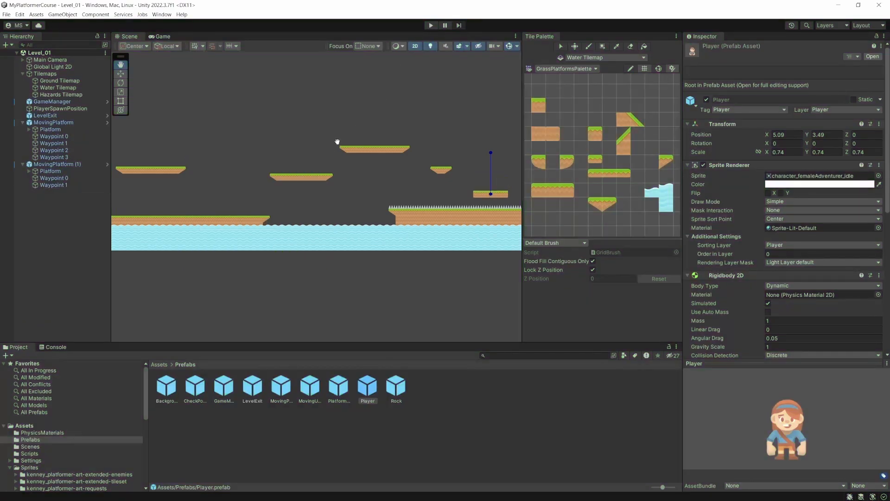
Duplicate MovingPlatform (1) and place the copy over the far end of the long low ground, at about X 90.79, Y -1.71
click(65, 165)
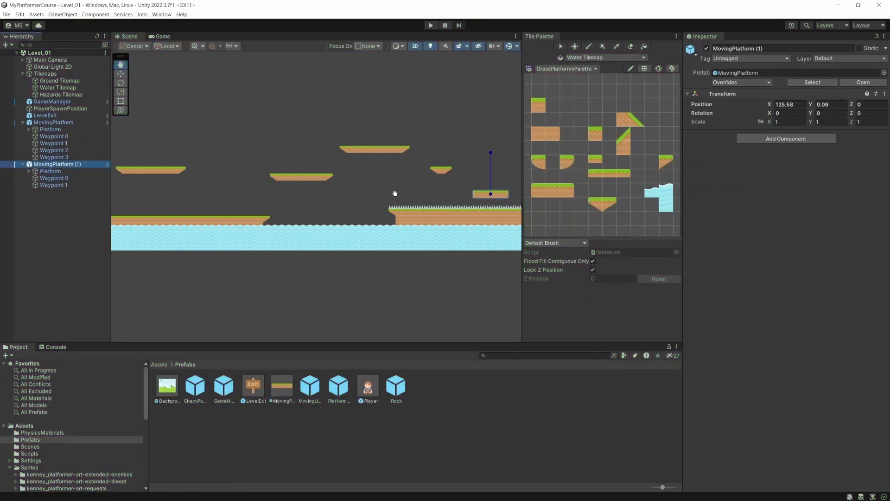
key(ctrl+d)
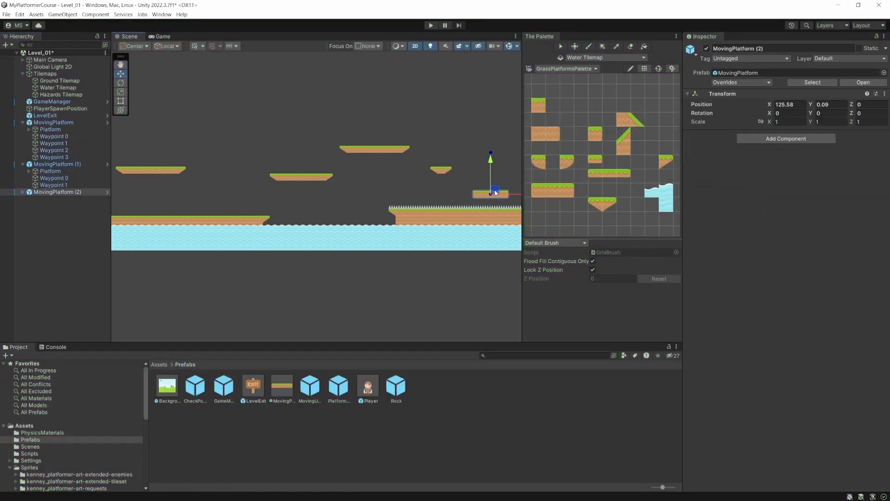
drag(513, 194, 274, 202)
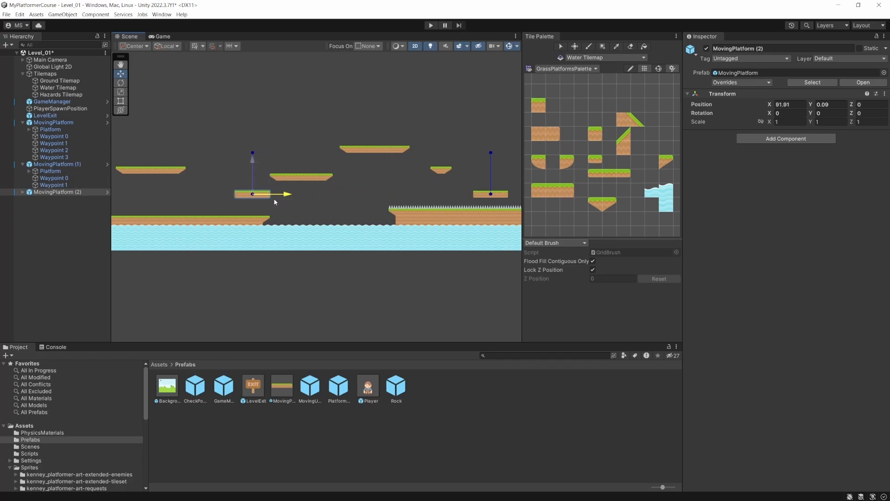
drag(247, 160, 249, 173)
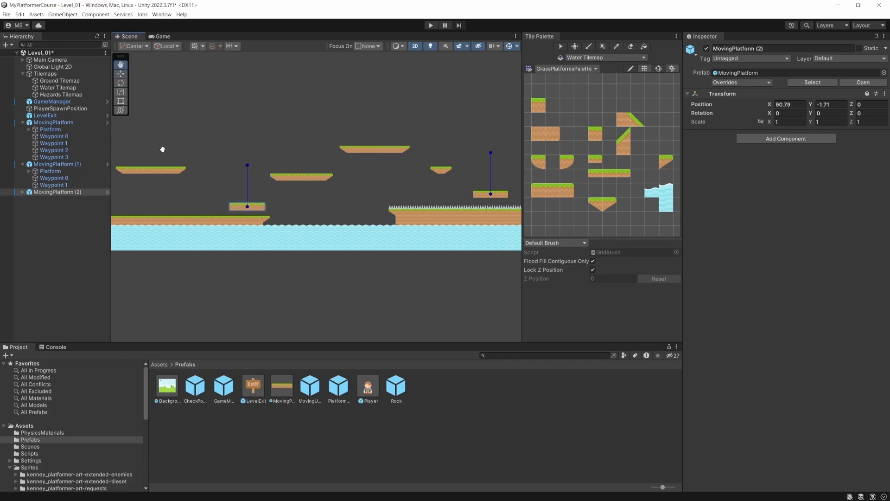
Review the platform layout around the duplicated moving platform and playtest the level from the start, jumping across to the long low ground
drag(163, 149, 341, 162)
drag(397, 139, 185, 136)
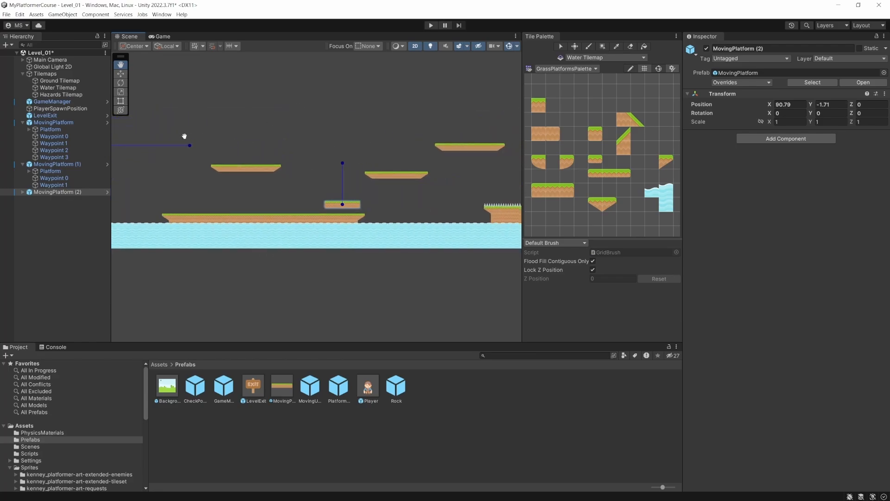
drag(325, 131, 202, 113)
drag(444, 122, 425, 106)
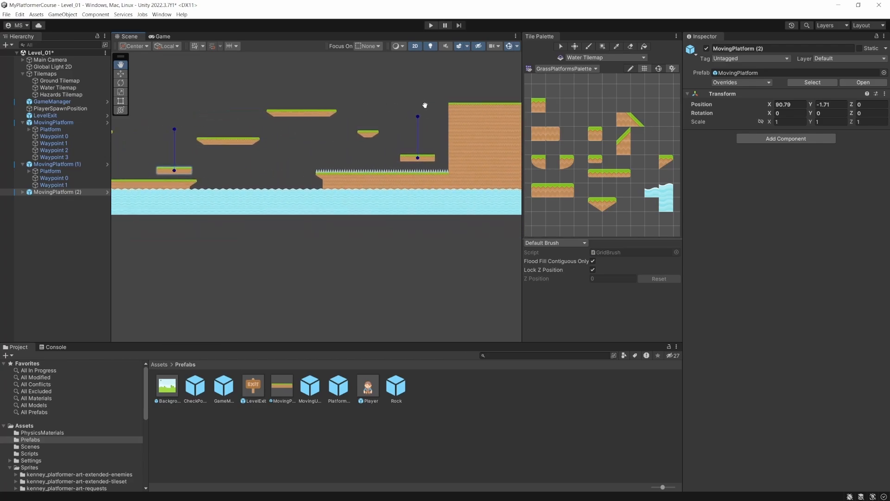
click(431, 25)
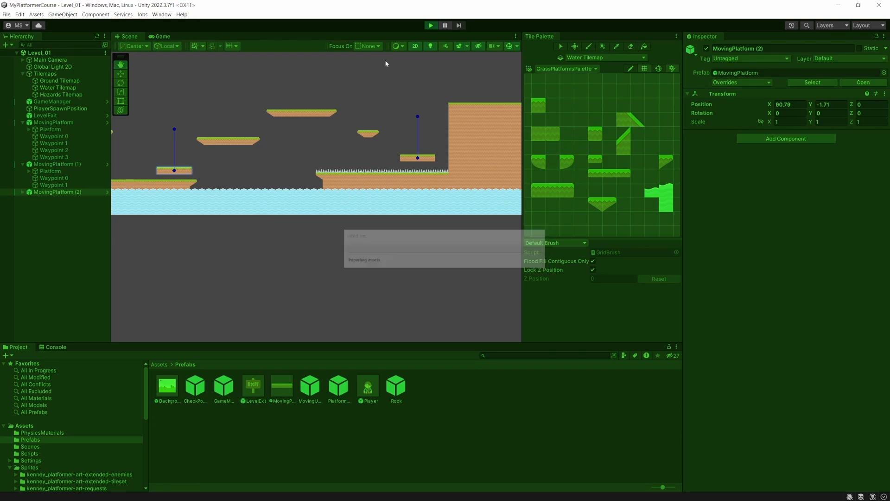
key(Right)
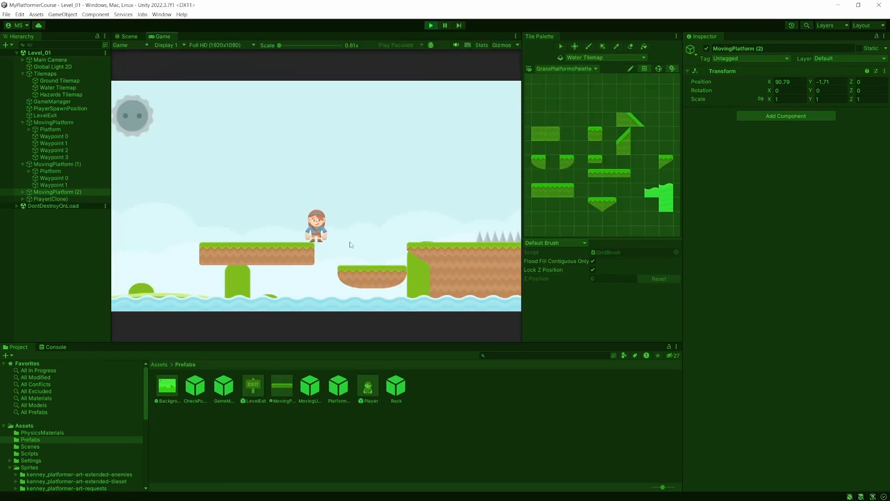
key(space)
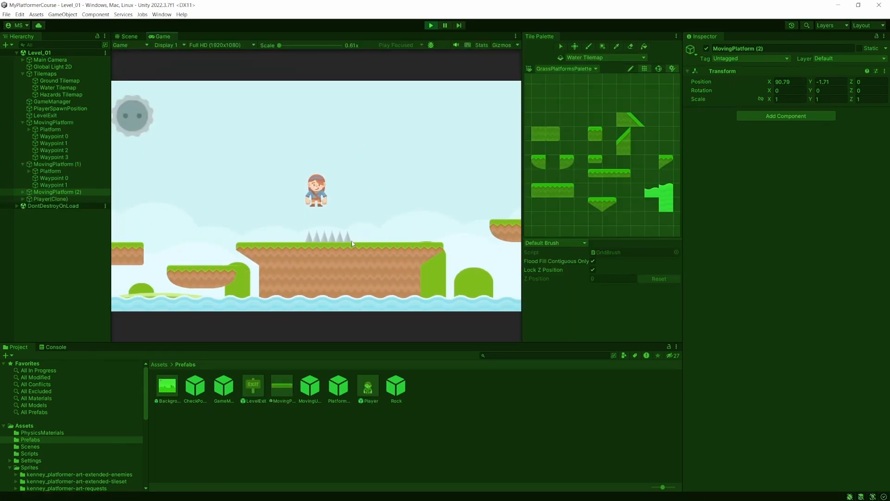
key(Right)
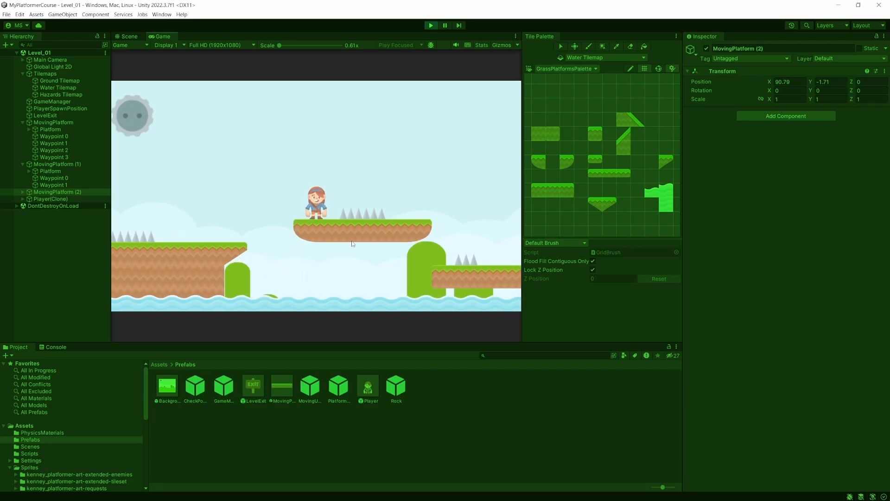
key(Right)
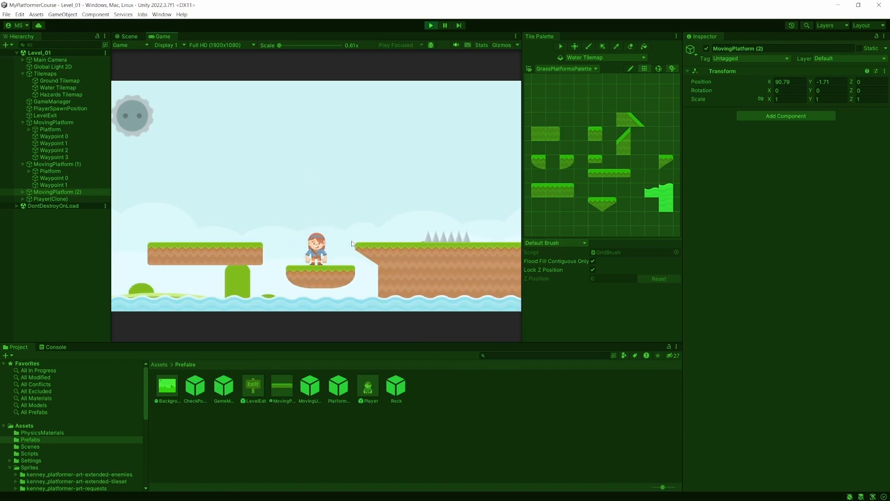
key(space)
key(space)
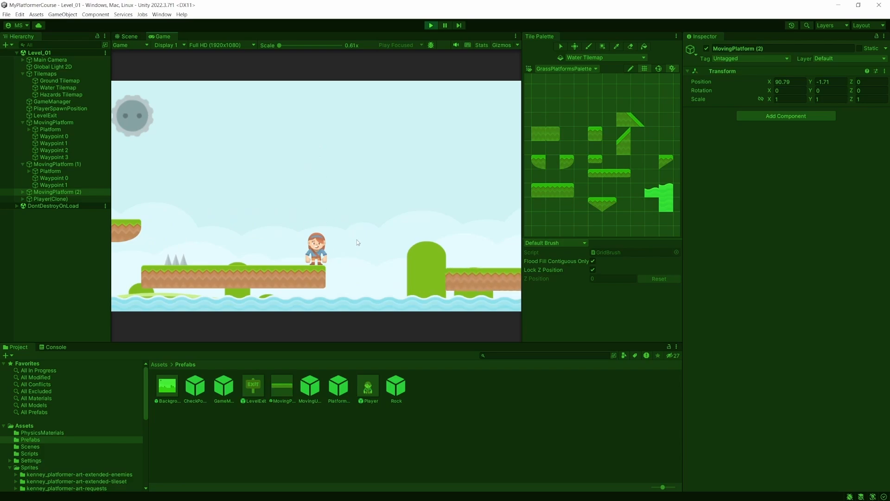
key(space)
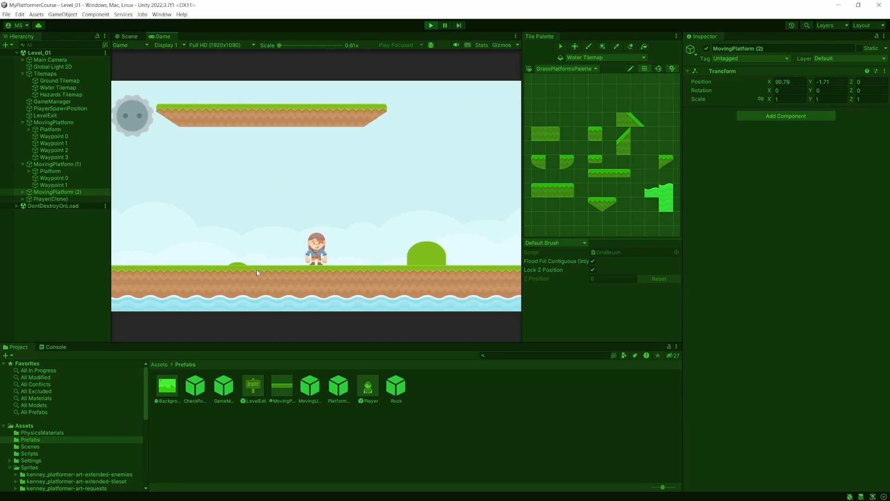
Ride the new moving platform up to the high floating platform and try jumping onward toward the spiked ground
key(space)
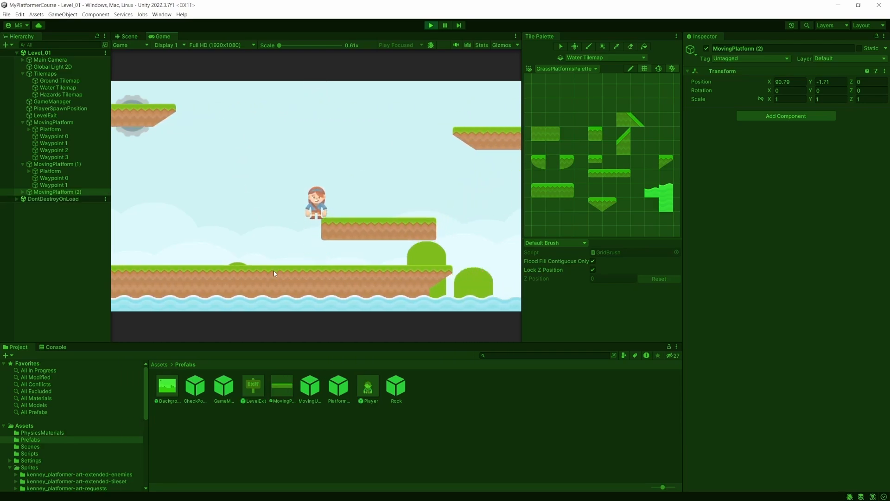
key(d)
key(d)
key(space)
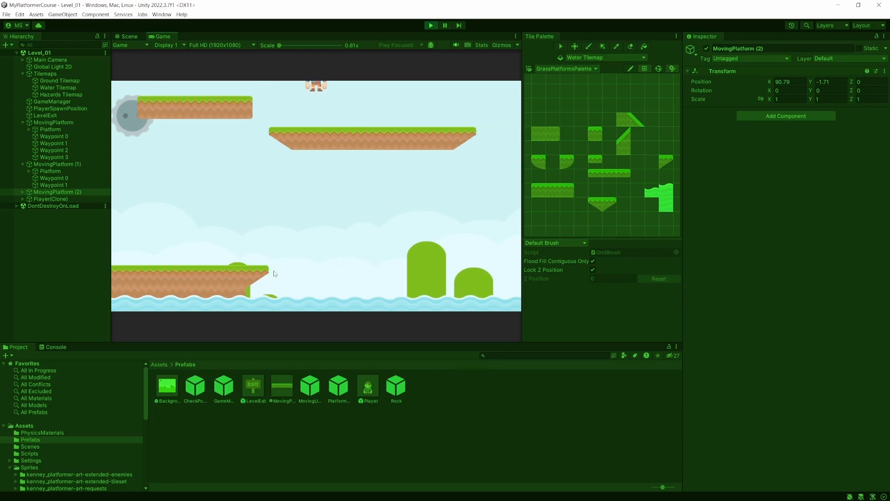
key(d)
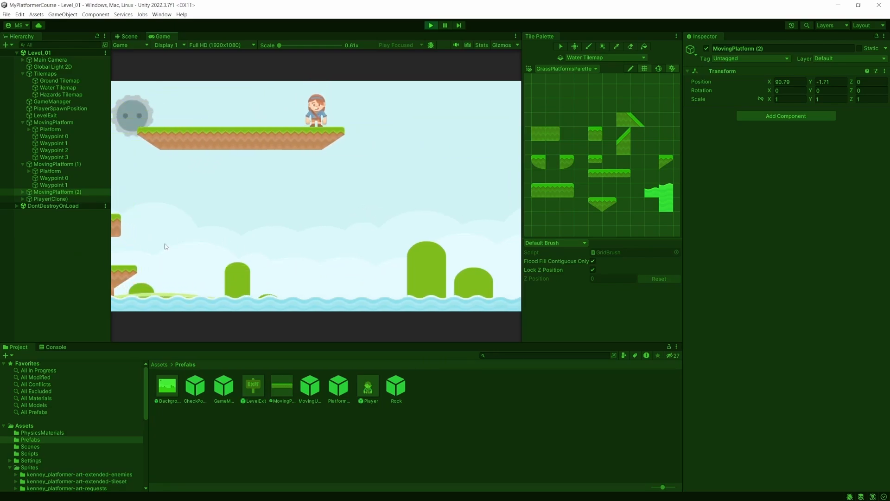
key(d)
key(space)
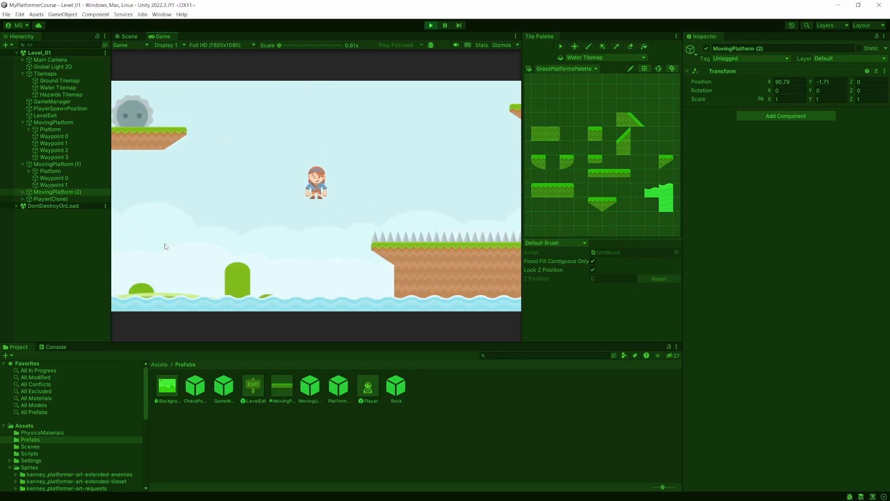
key(d)
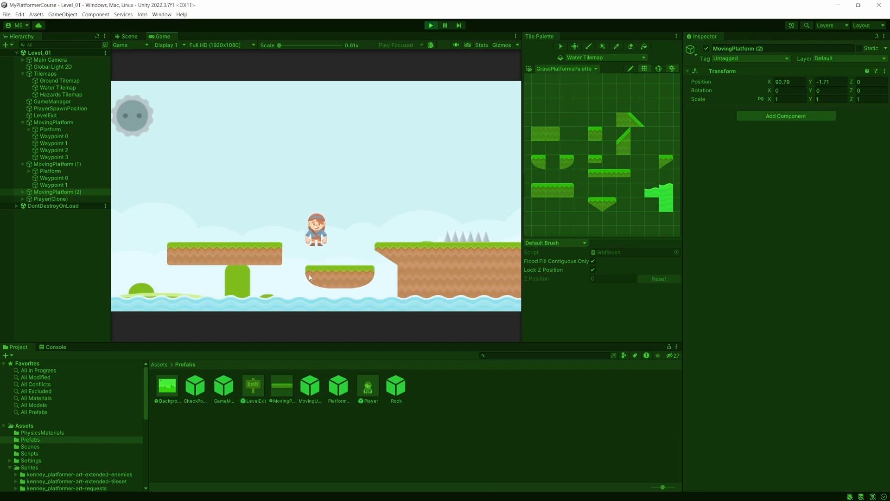
Inspect the gaps between the floating platforms above the spiked ground in the Scene view, and stop play mode
click(134, 39)
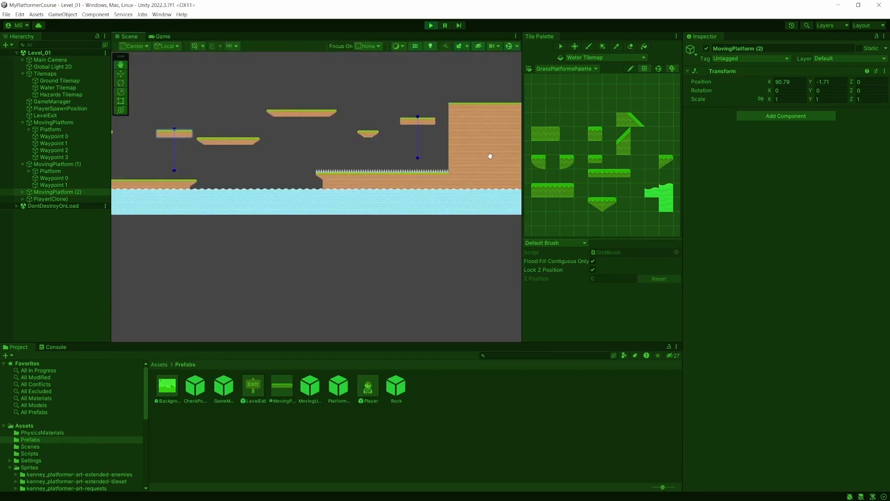
drag(491, 153, 447, 126)
drag(270, 146, 298, 163)
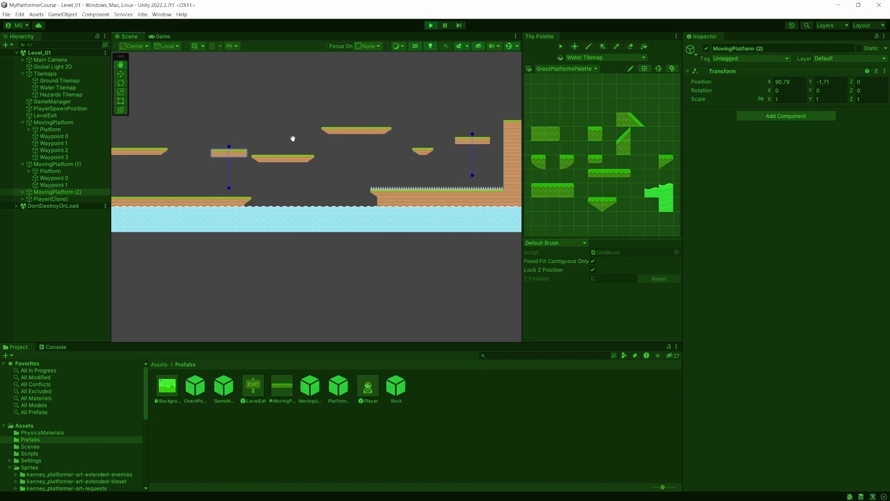
click(431, 26)
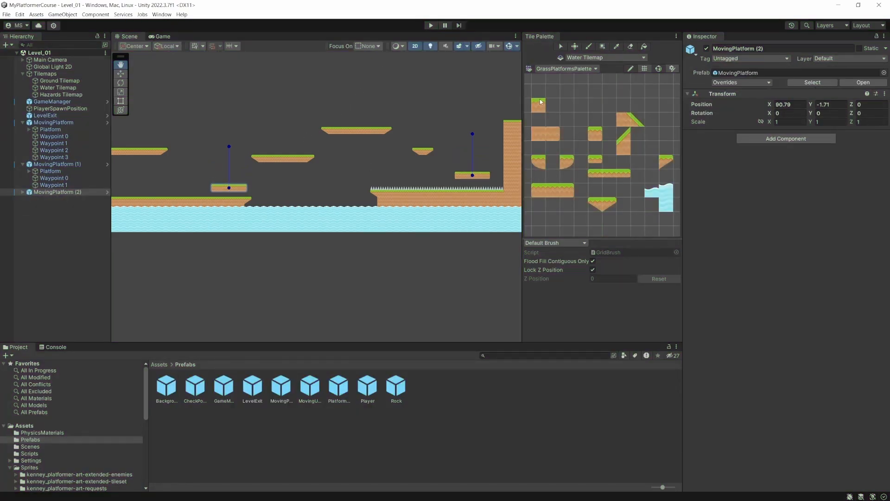
Paint a stepped mass of ground tiles on the Ground Tilemap joining the two floating platforms before the spikes, and save the scene
click(541, 107)
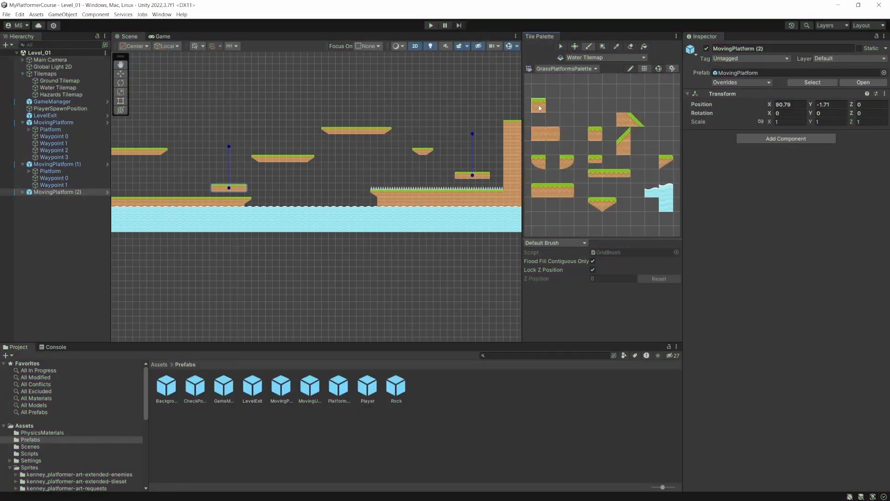
click(69, 81)
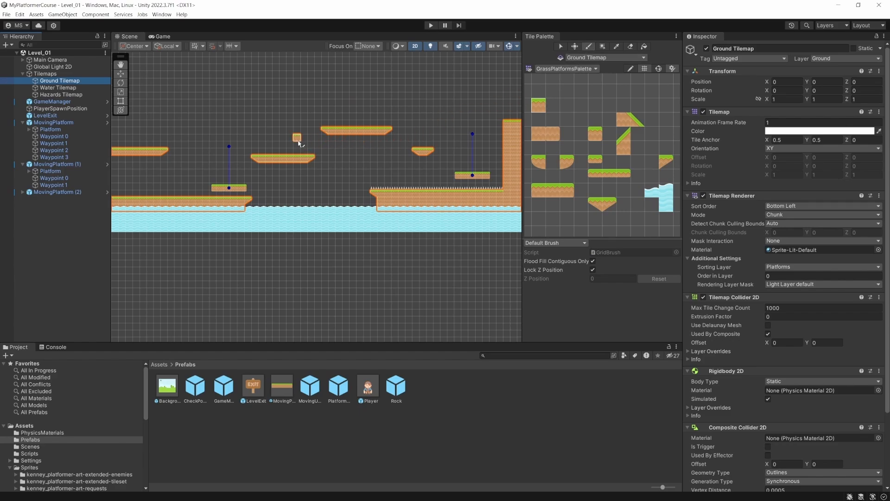
drag(297, 145, 306, 148)
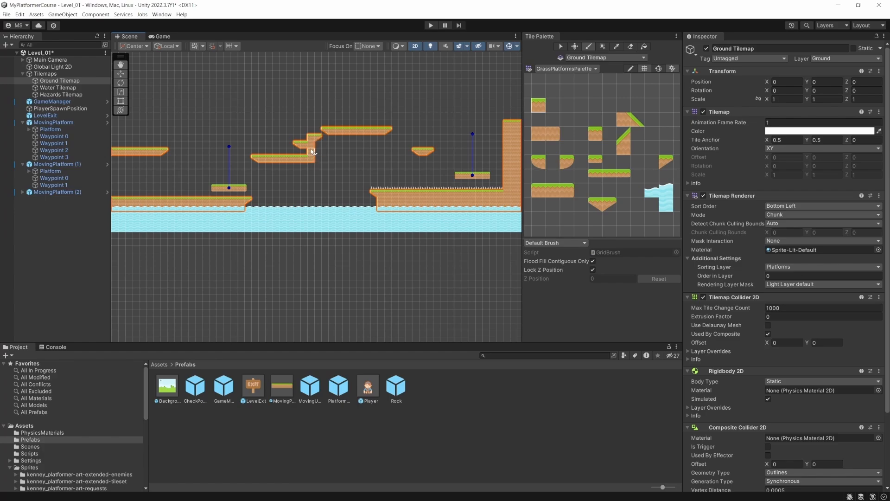
drag(310, 151, 333, 139)
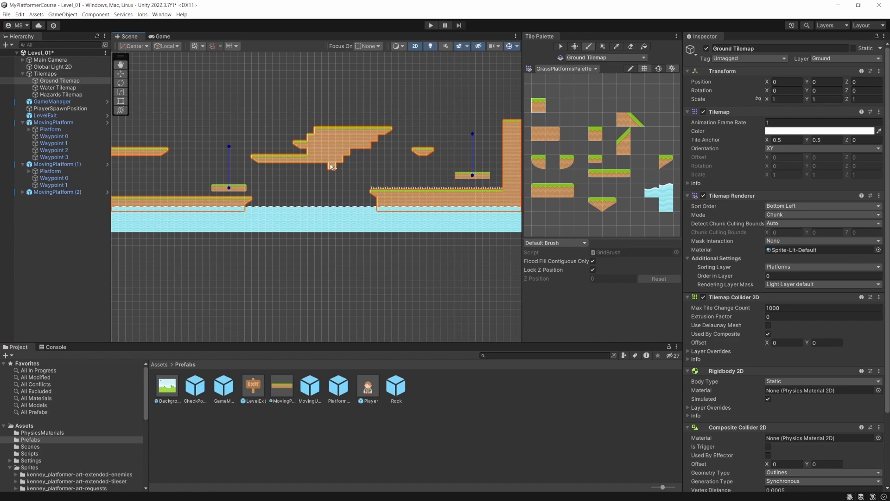
key(ctrl+s)
Save and playtest Level_01 from the start past the stepped ground mass, stop play mode, and review the layout back toward the start
click(50, 60)
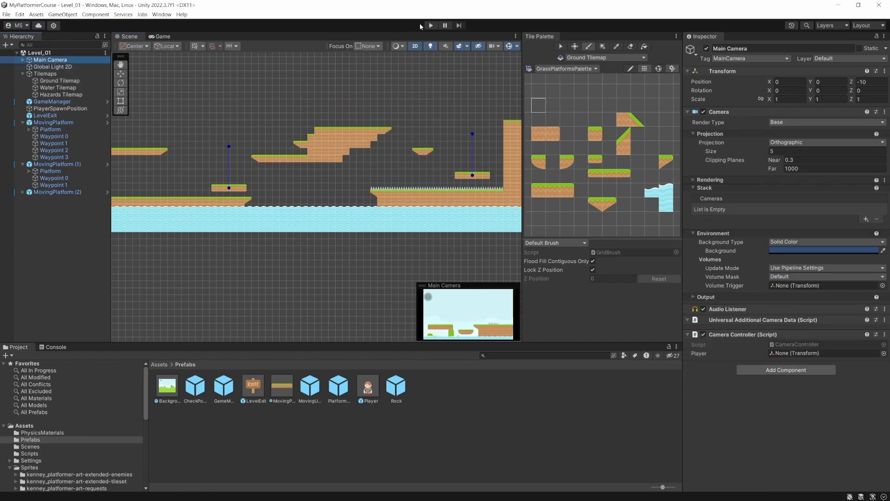
click(431, 26)
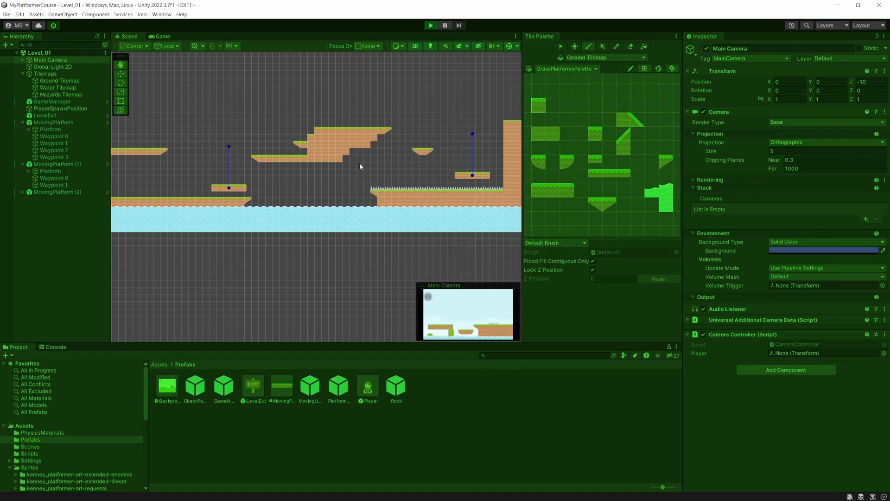
key(d)
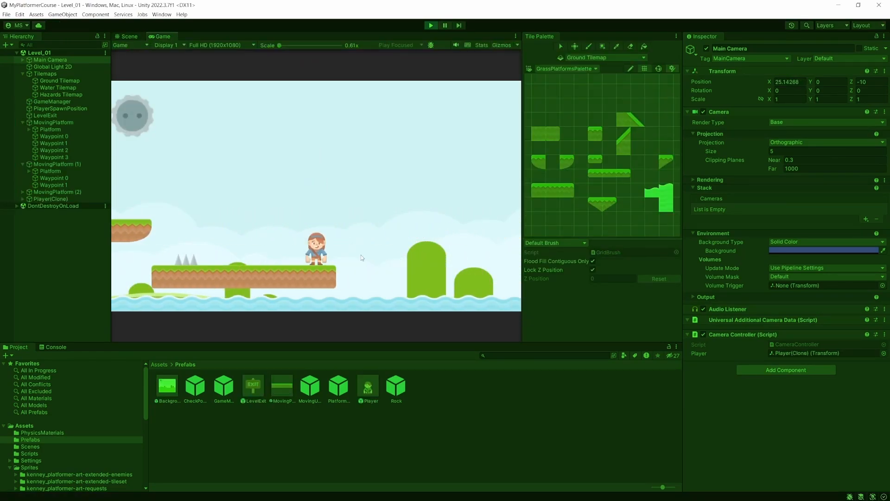
key(d)
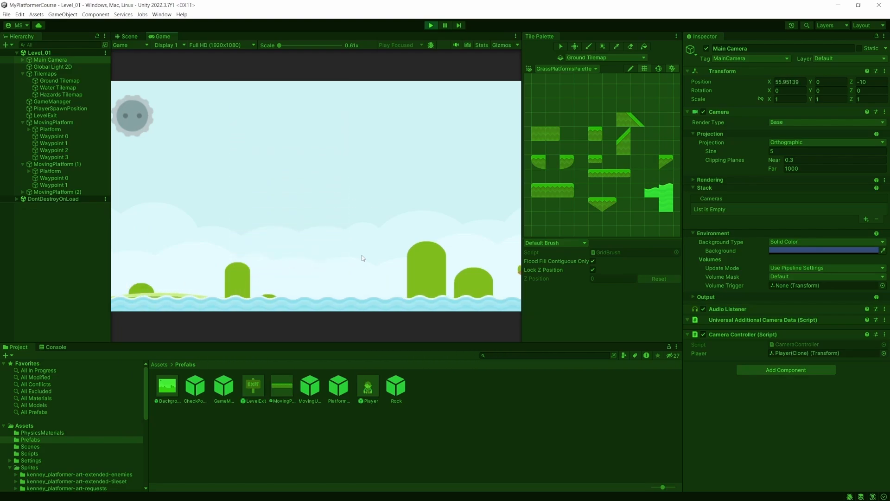
key(space)
key(Right)
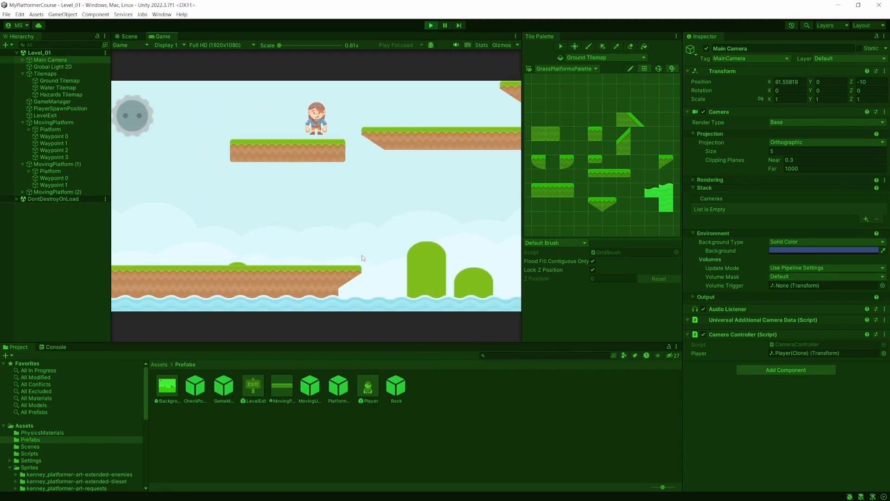
key(Right)
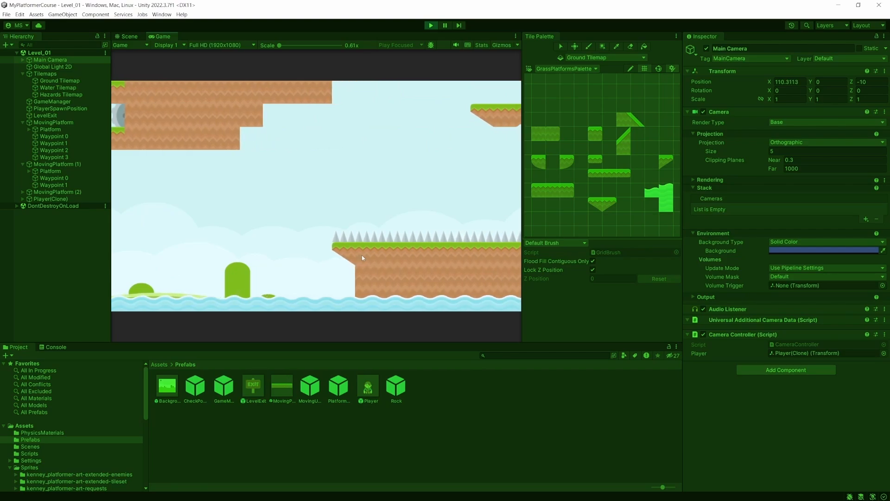
key(Right)
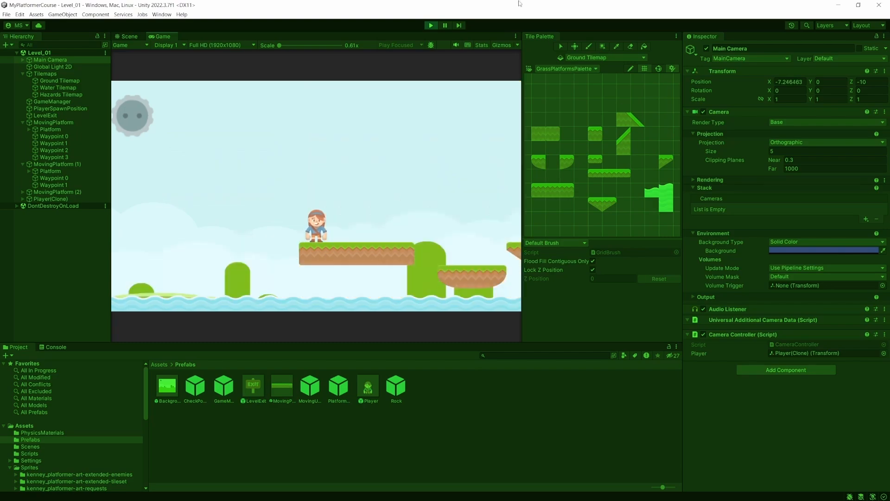
key(ctrl+p)
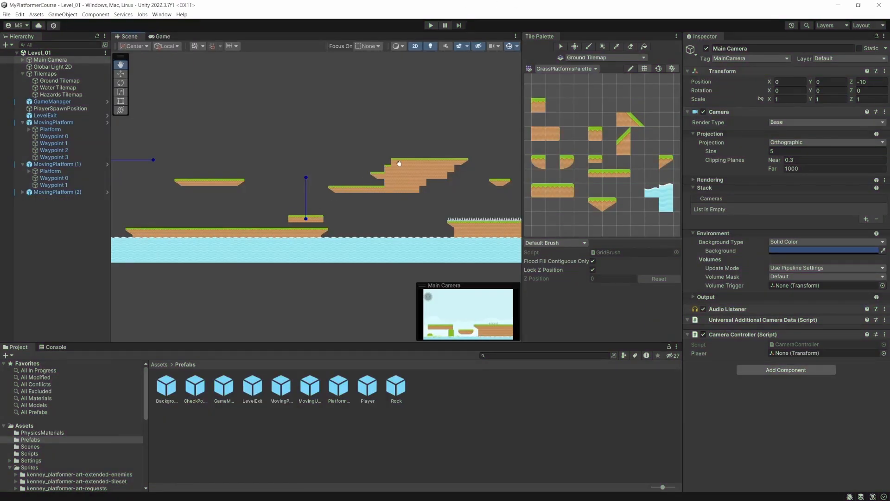
drag(465, 172, 392, 164)
drag(224, 176, 394, 171)
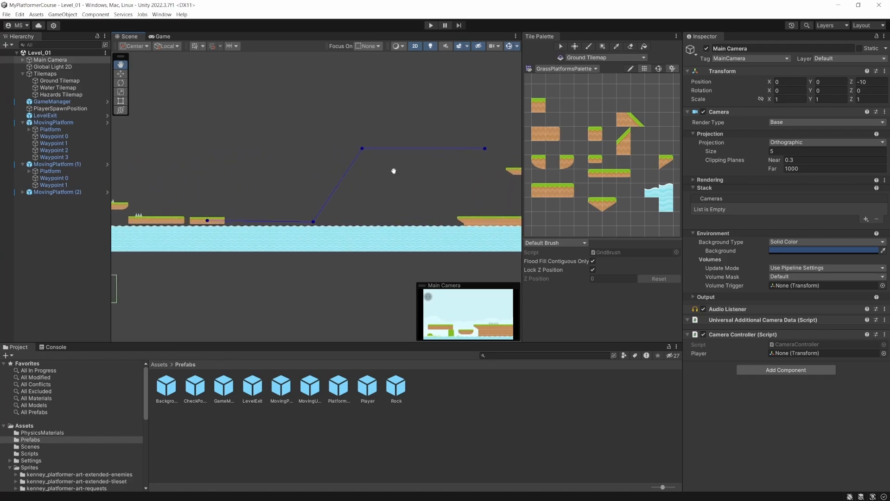
drag(249, 180, 361, 179)
drag(207, 153, 437, 153)
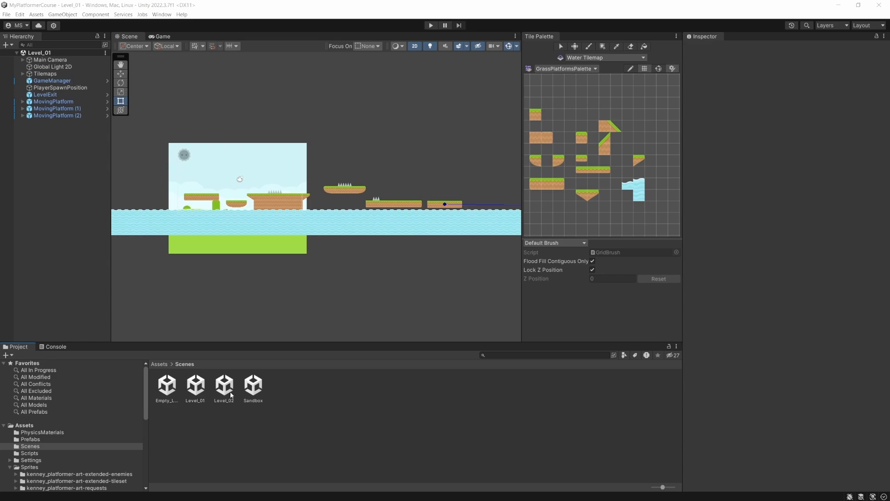
Open the Level_02 scene and erase both floating grass platforms from the JumpThroughPlatforms tilemap
double_click(224, 385)
click(23, 74)
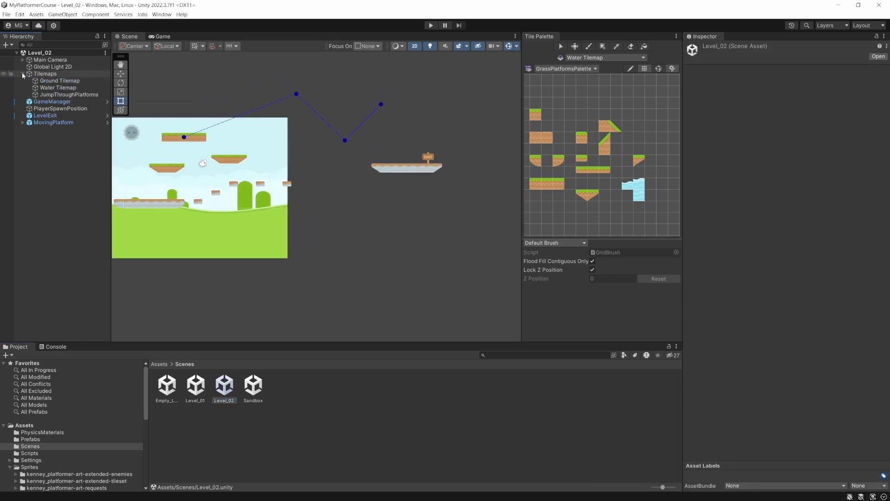
click(58, 95)
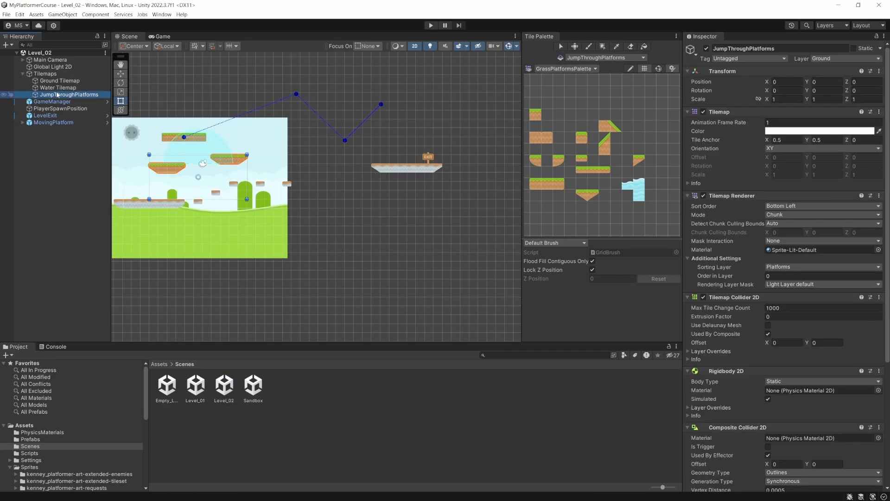
click(536, 103)
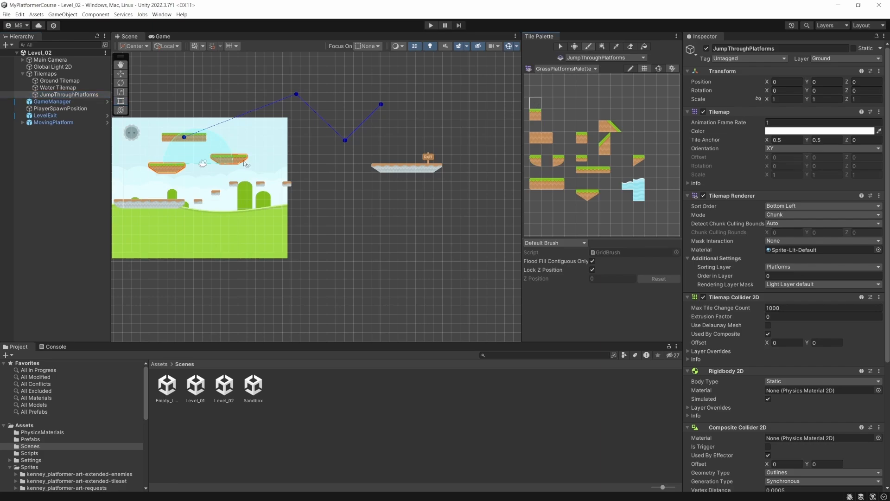
shift+drag(246, 162, 160, 169)
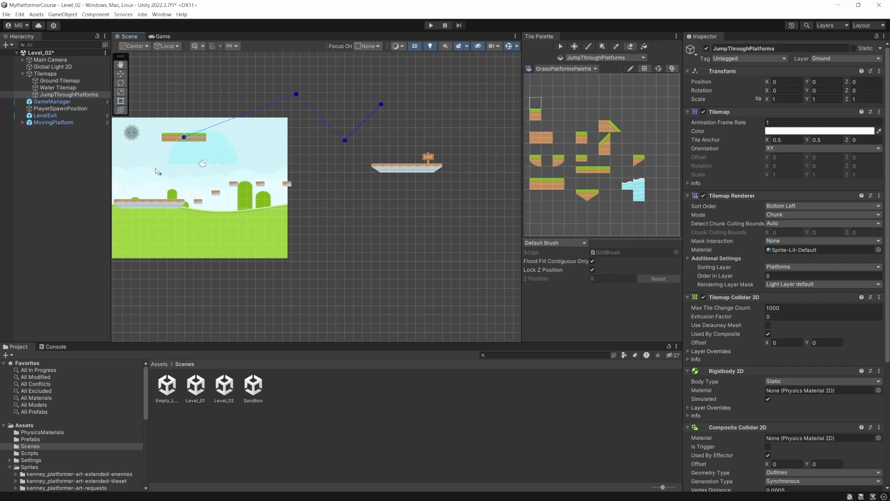
Switch to the Ground Tilemap with DirtPlatformsPalette and erase the dirt platform beneath the exit sign
click(56, 80)
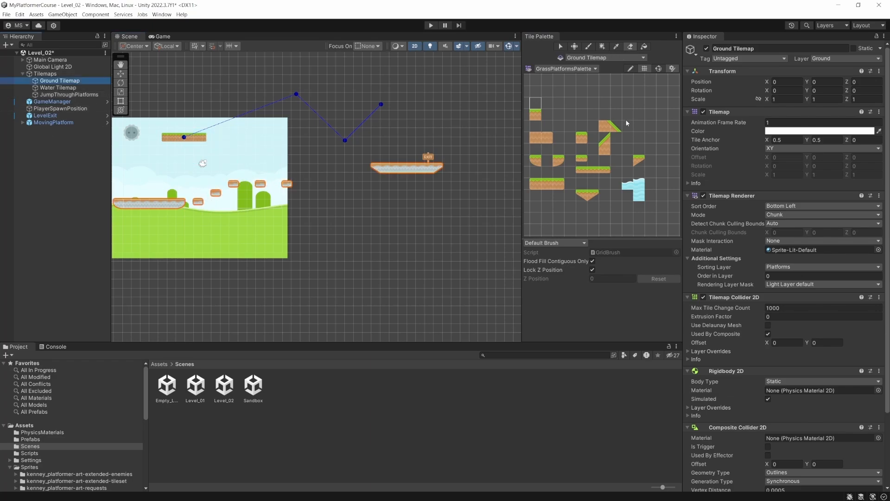
click(562, 69)
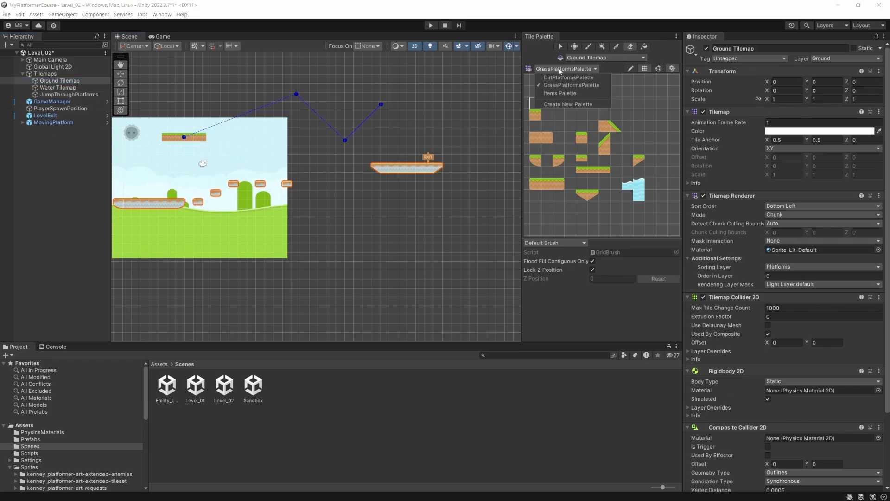
click(562, 77)
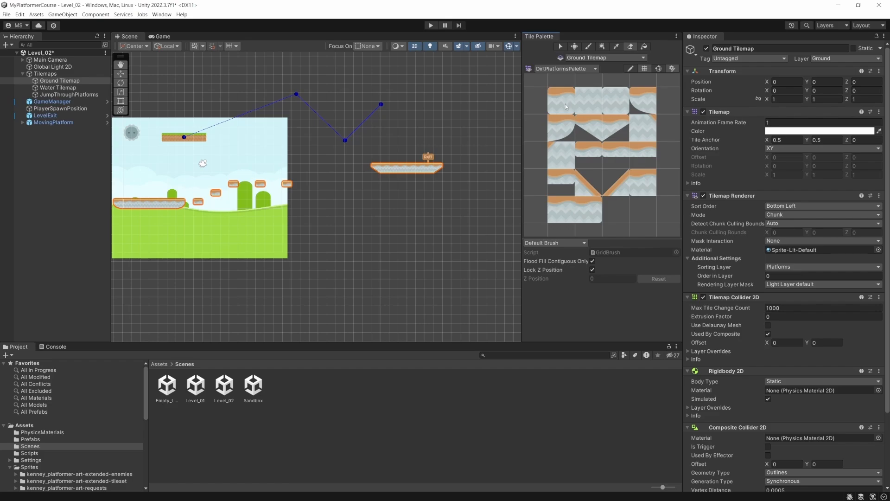
scroll(566, 104, down, 2)
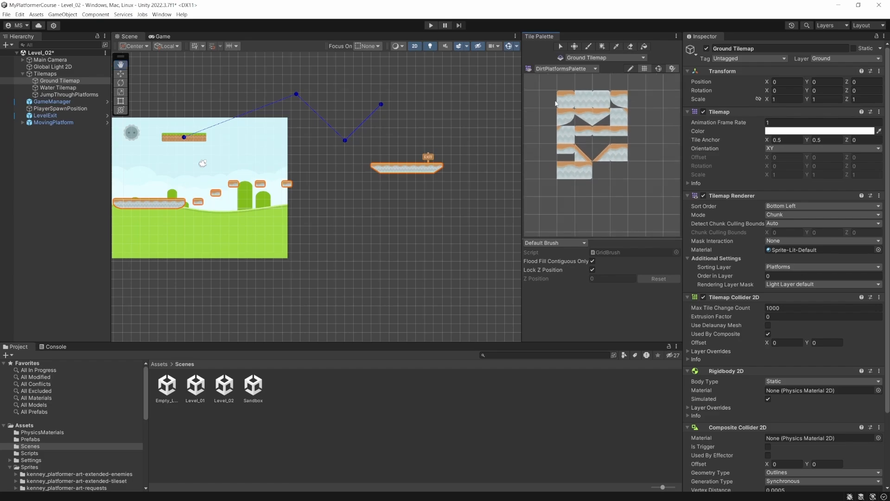
middle_drag(566, 104, 572, 138)
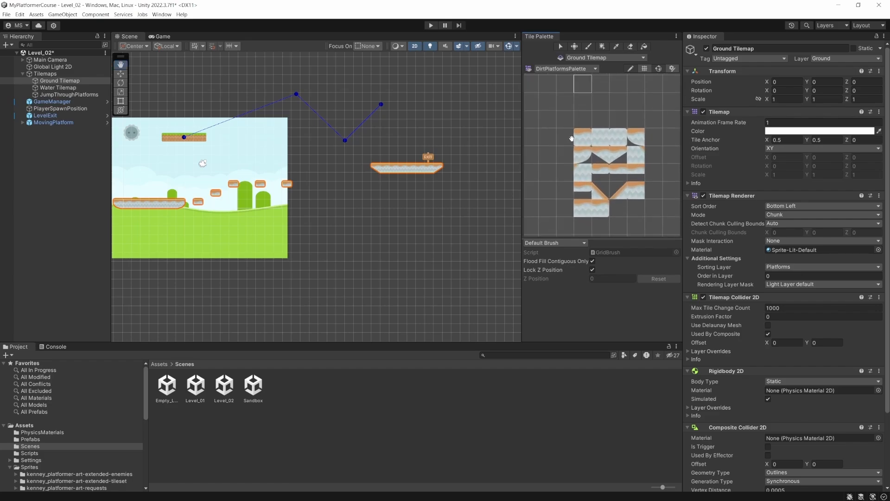
key(d)
drag(438, 168, 376, 168)
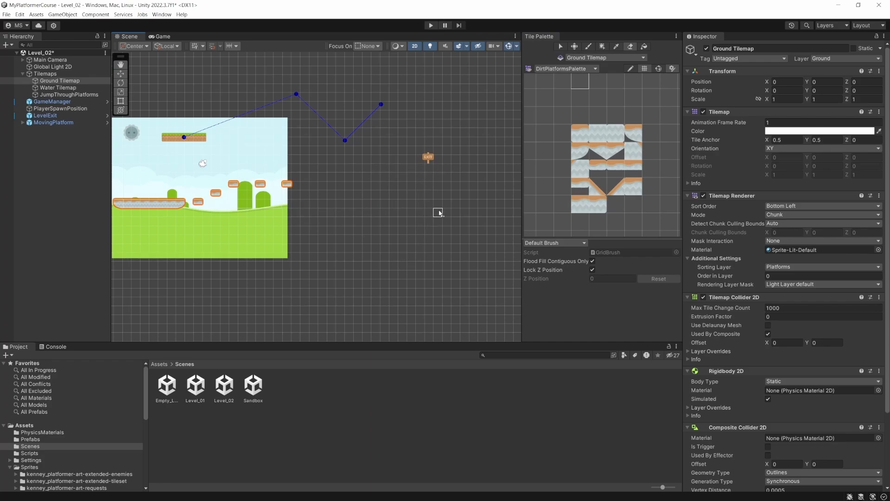
Move MovingPlatform down beyond the last small dirt block, to about X 12.59, Y -4.12
click(45, 123)
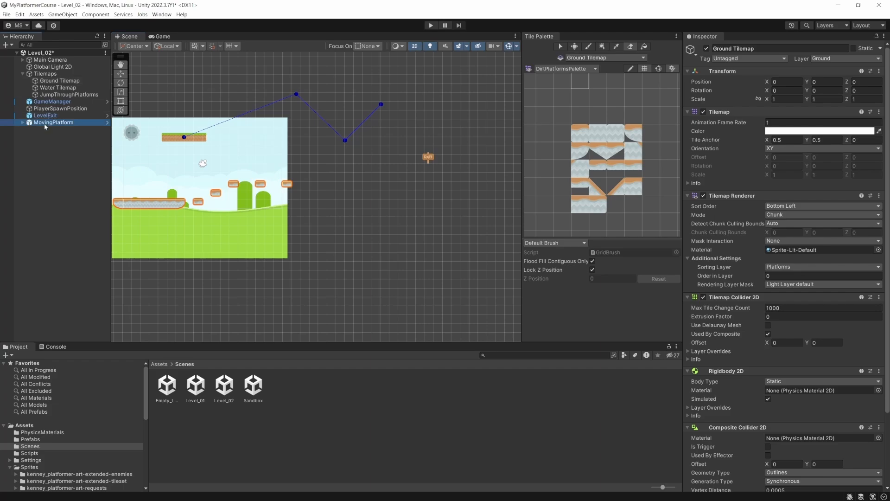
key(w)
drag(187, 131, 321, 195)
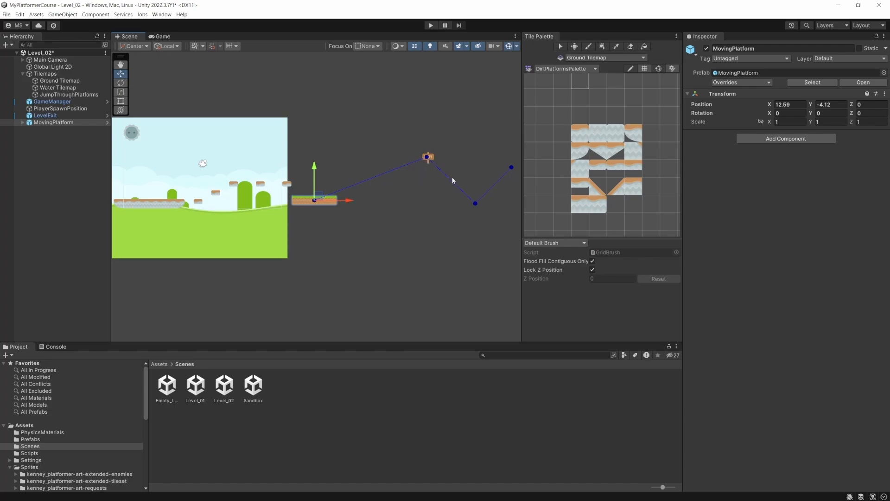
Bring the moving platform's waypoints closer together: Waypoint 1 at about (7.5, 4.33), Waypoint 2 at about (11.26, -0.26), Waypoint 3 at about (15.91, 3.06)
middle_drag(422, 188, 261, 182)
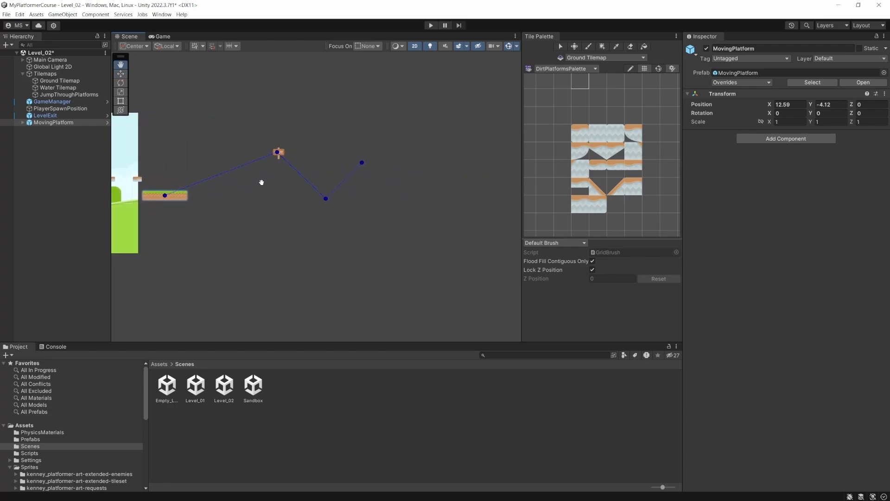
click(22, 123)
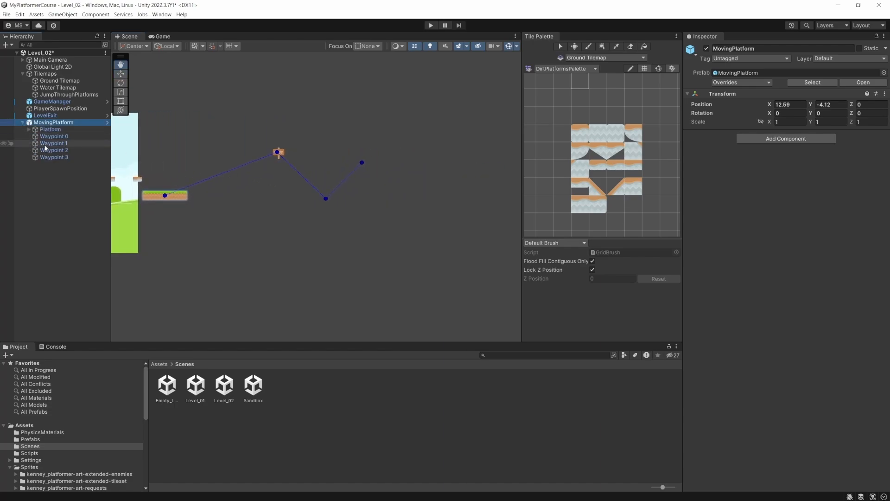
click(53, 150)
click(54, 143)
drag(281, 149, 237, 154)
click(54, 151)
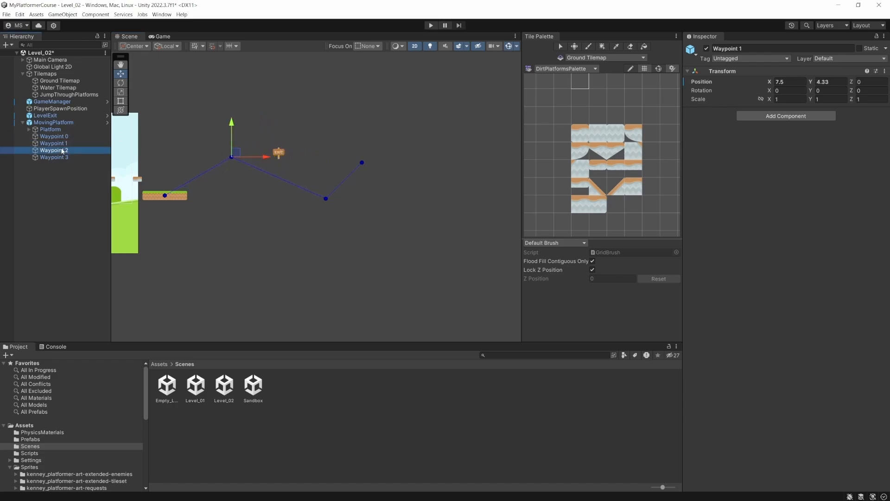
drag(329, 197, 259, 198)
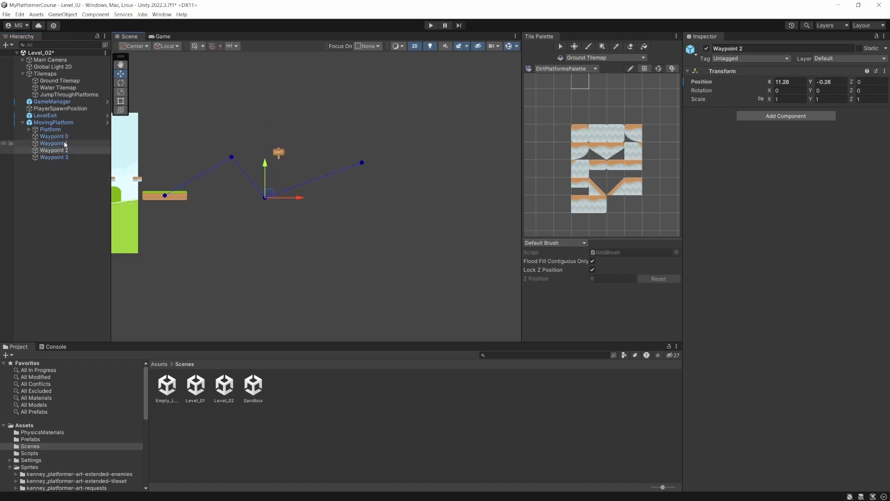
click(54, 158)
drag(366, 161, 310, 167)
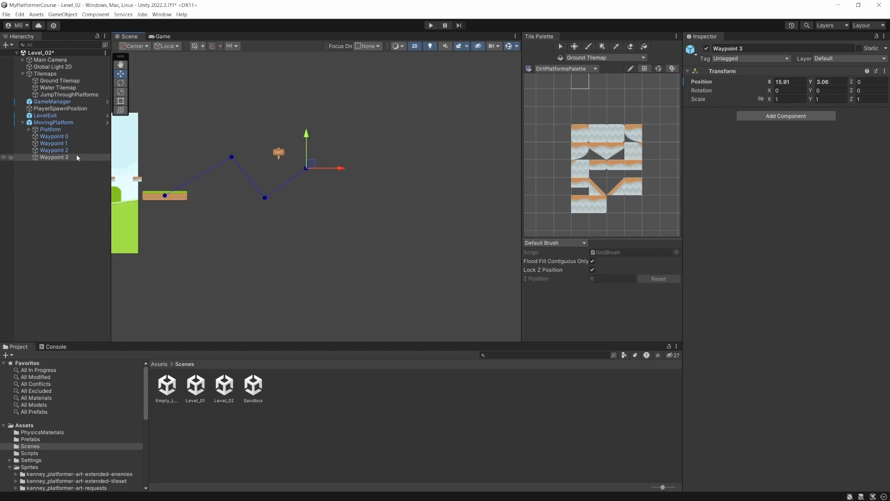
click(23, 122)
Duplicate the GrassPlatformRule rule tile in the Tiles/RuleTiles folder and rename the copy DirtPlatformRule
click(59, 81)
middle_drag(268, 225, 300, 224)
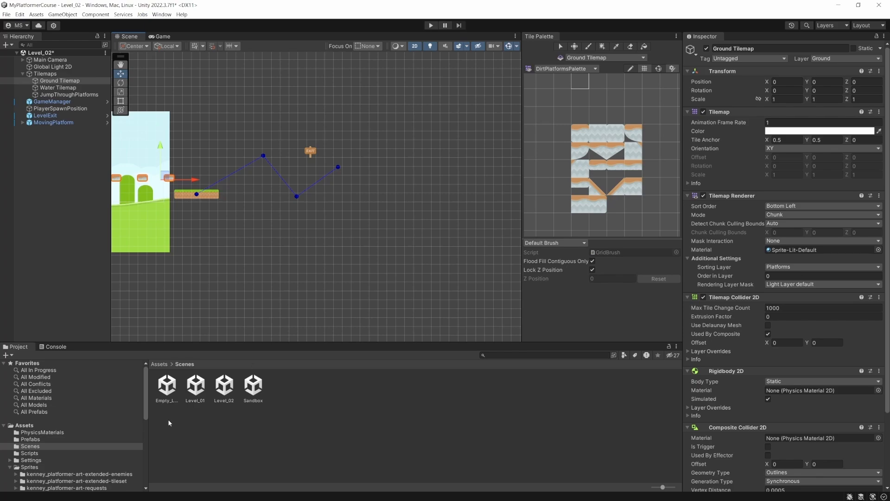
scroll(58, 432, down, 6)
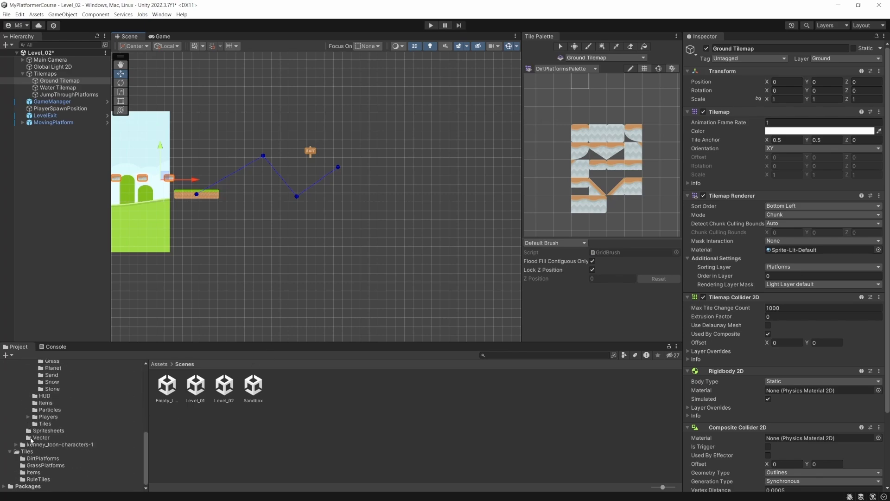
click(36, 450)
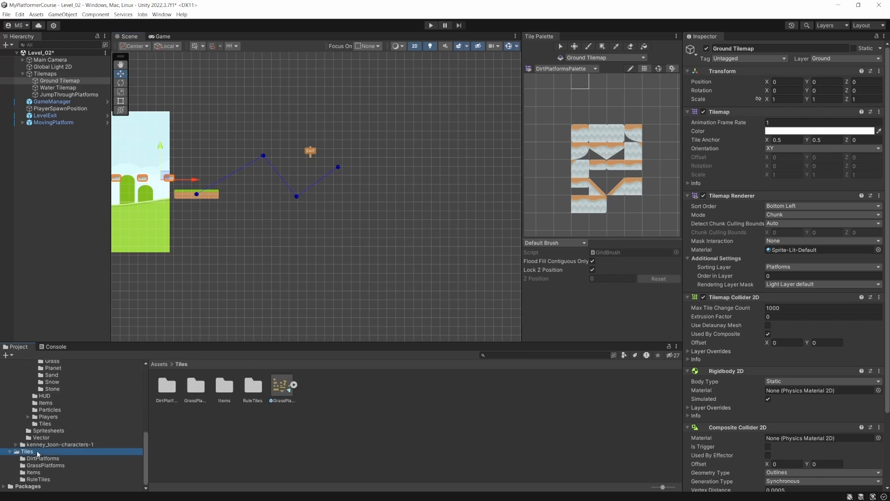
click(40, 482)
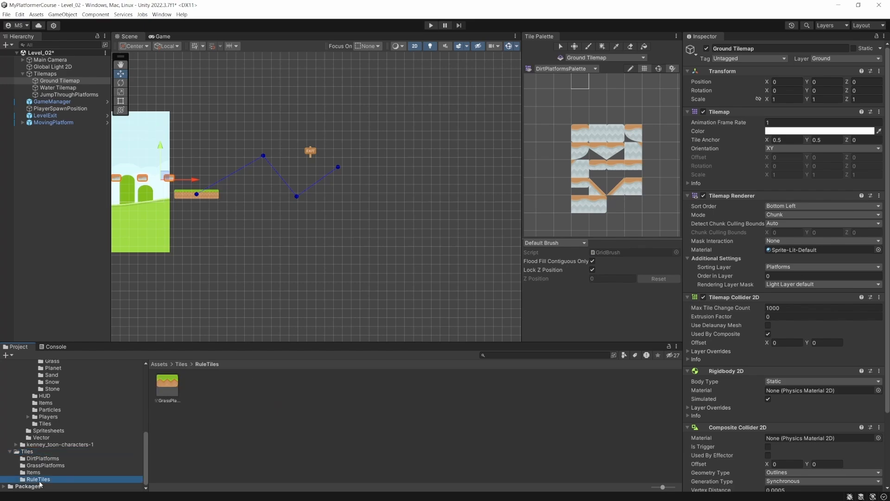
click(168, 399)
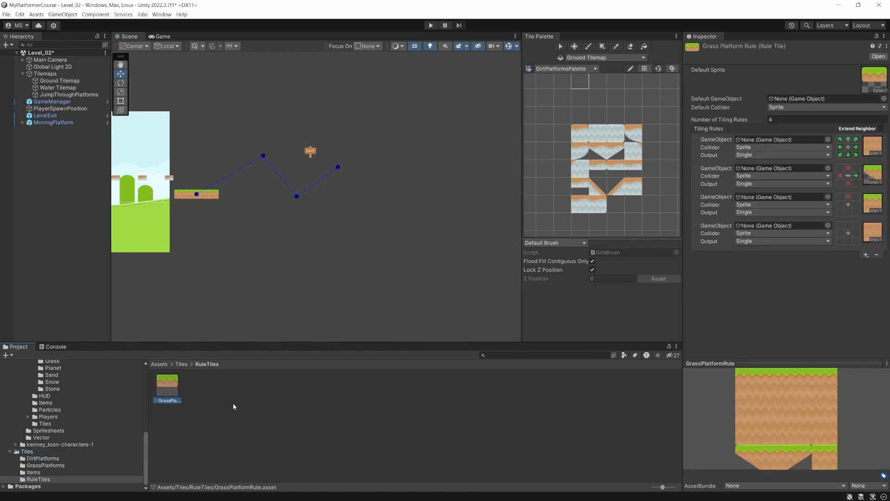
key(ctrl+d)
key(F2)
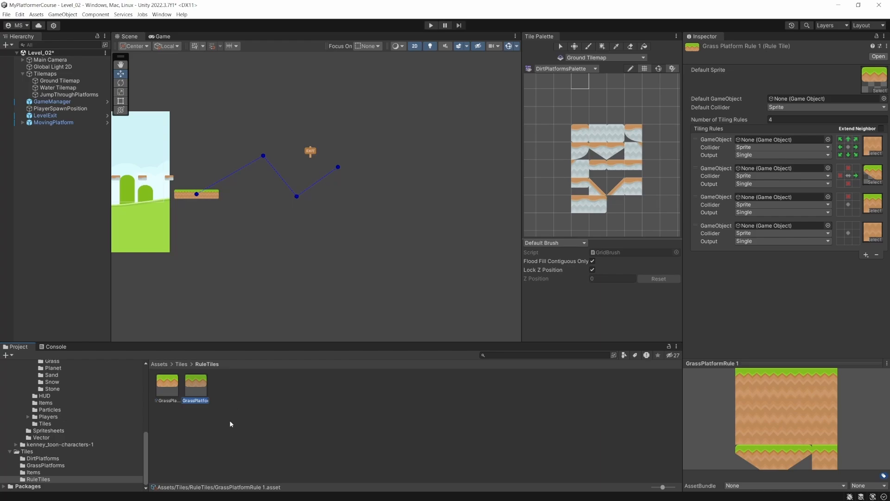
text(DirtPlatformRule)
key(Return)
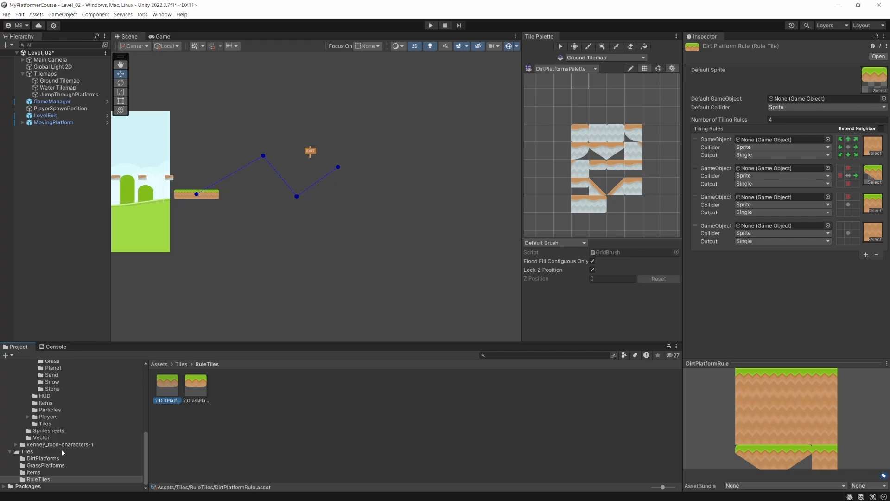
Set DirtPlatformRule's default sprite to dirtHalf from the platformer-pack-redux Ground/Dirt sprites
scroll(52, 466, up, 3)
scroll(52, 466, down, 3)
scroll(52, 463, up, 5)
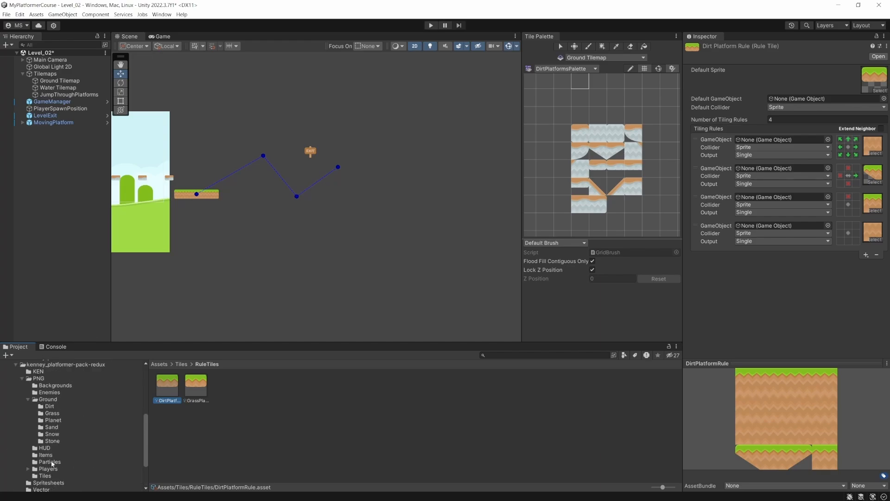
click(50, 433)
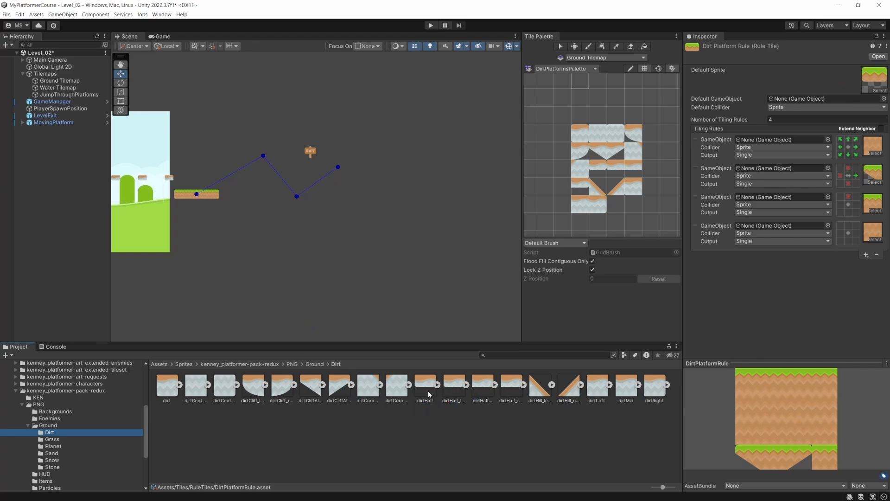
drag(427, 388, 873, 80)
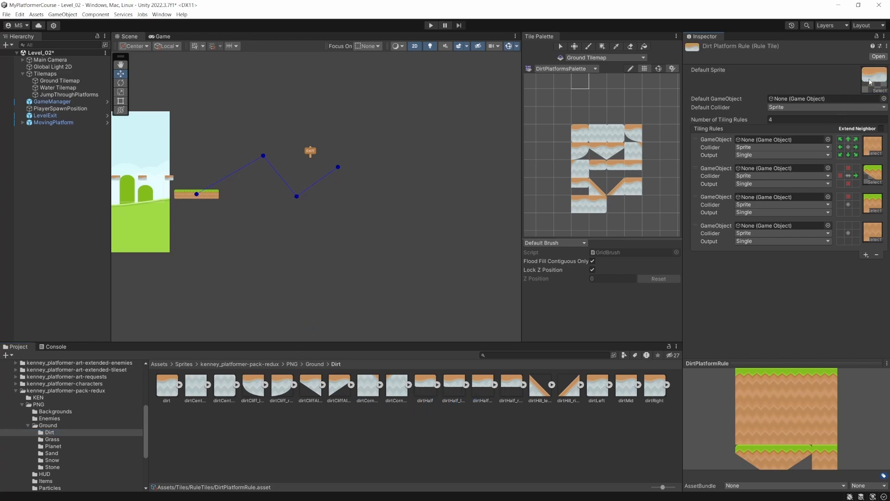
Replace the sprites of DirtPlatformRule's four tiling rules with their dirt equivalents: center, alternate cliff edge, dirtMid, and center again
drag(196, 386, 872, 154)
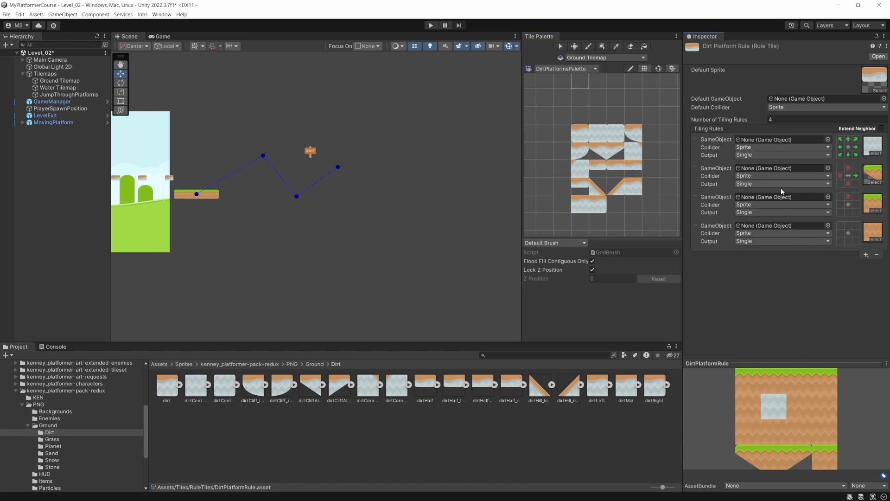
drag(310, 390, 871, 175)
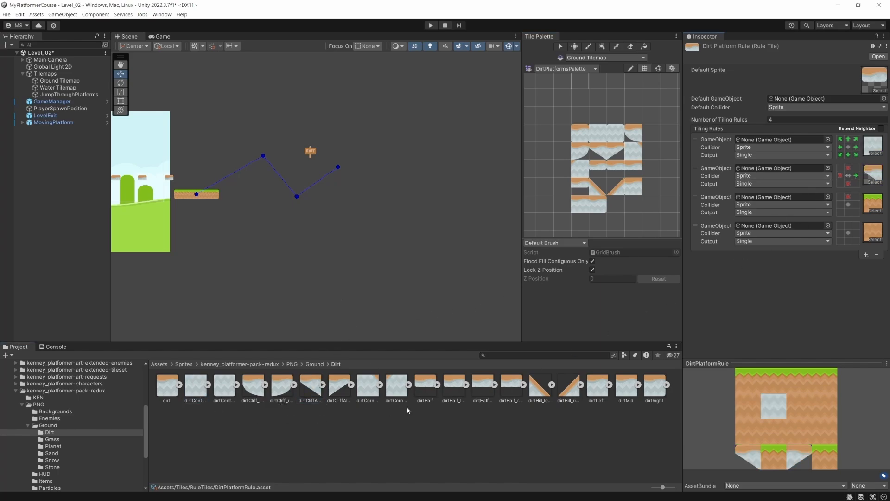
drag(625, 389, 875, 207)
drag(196, 386, 869, 233)
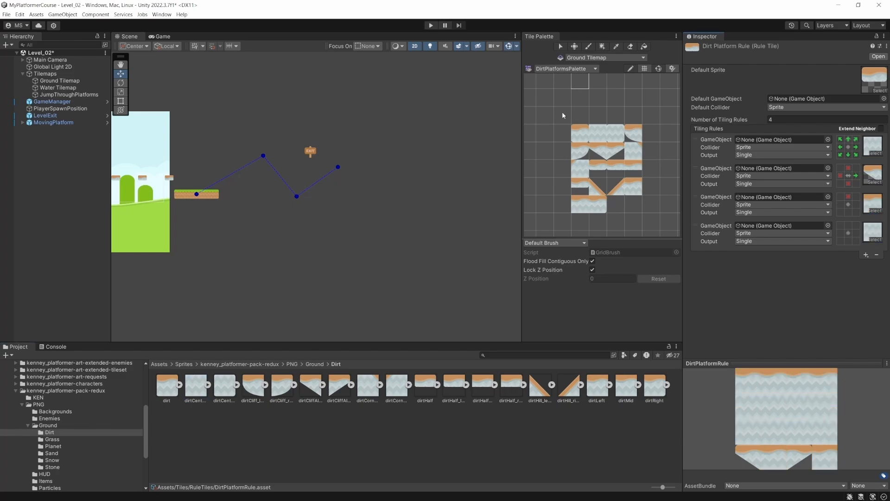
Add the DirtPlatformRule tile from Tiles/RuleTiles to DirtPlatformsPalette, in an empty cell above the existing dirt tiles
scroll(54, 449, down, 3)
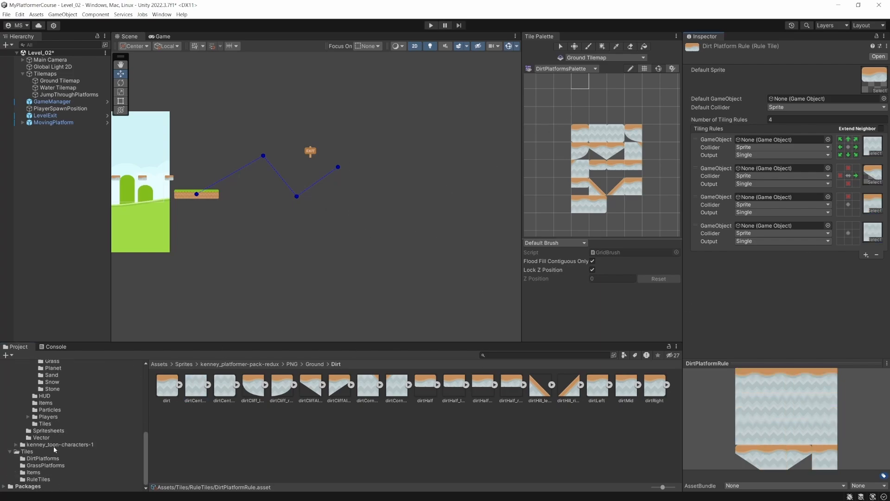
click(46, 478)
drag(167, 386, 576, 96)
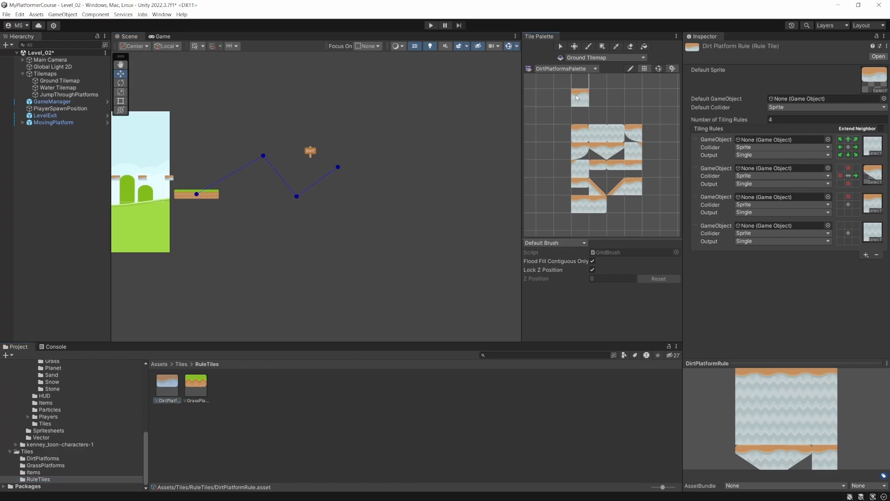
Paint three short floating dirt platforms with the new rule tile, stepping upward beyond the moving platform's path
click(581, 99)
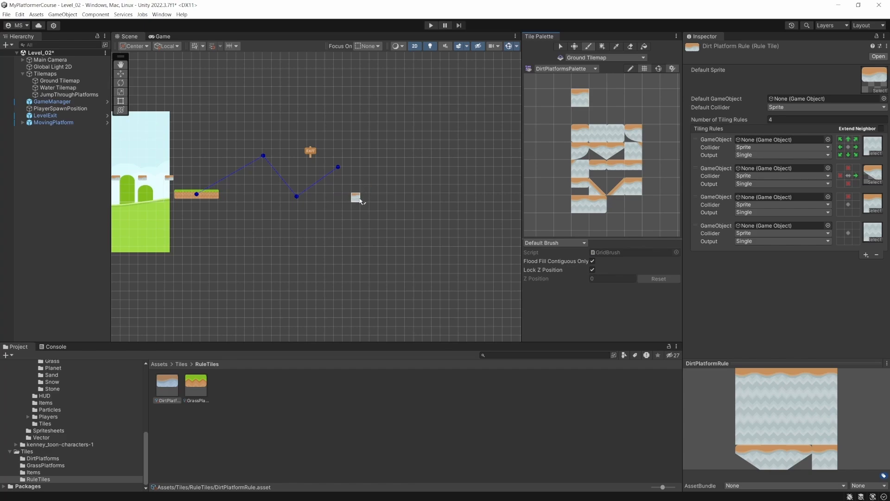
drag(350, 193, 453, 171)
drag(480, 163, 516, 163)
Paint a long solid dirt ground after the floating platforms, with a small pillar, raised section, dips and a tall overhanging end block
middle_drag(457, 199, 229, 207)
drag(296, 189, 346, 200)
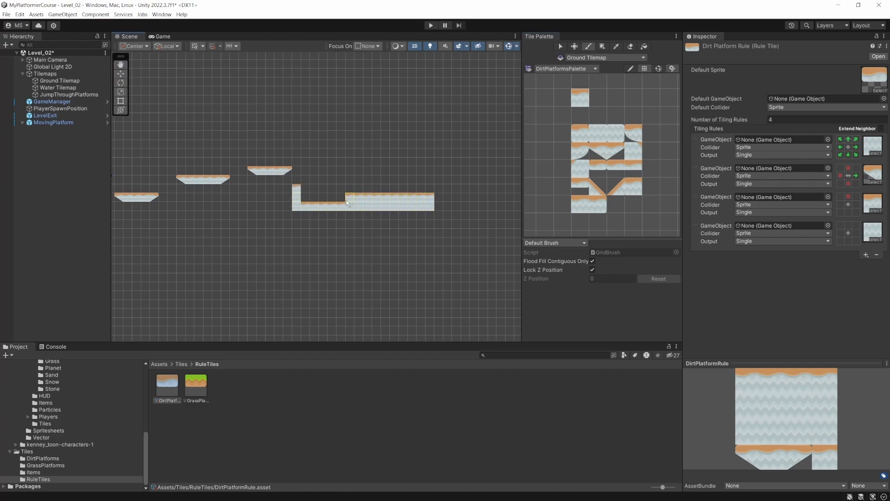
mouse_move(287, 205)
mouse_down()
mouse_move(305, 189)
mouse_move(376, 188)
mouse_up()
mouse_move(412, 189)
mouse_down()
mouse_move(416, 178)
mouse_move(448, 202)
mouse_up()
middle_drag(436, 247, 350, 267)
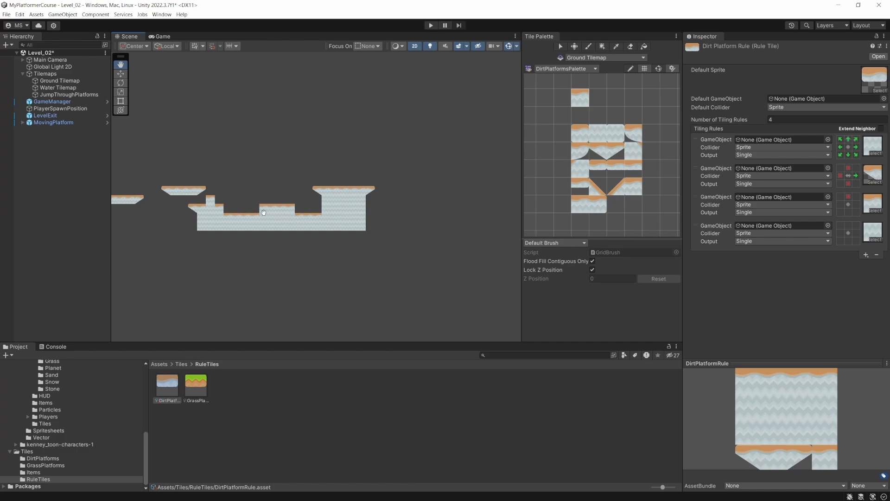
Move LevelExit onto the far end of the tall dirt block, to about X 66.43, Y 0.73
drag(237, 211, 371, 196)
click(47, 115)
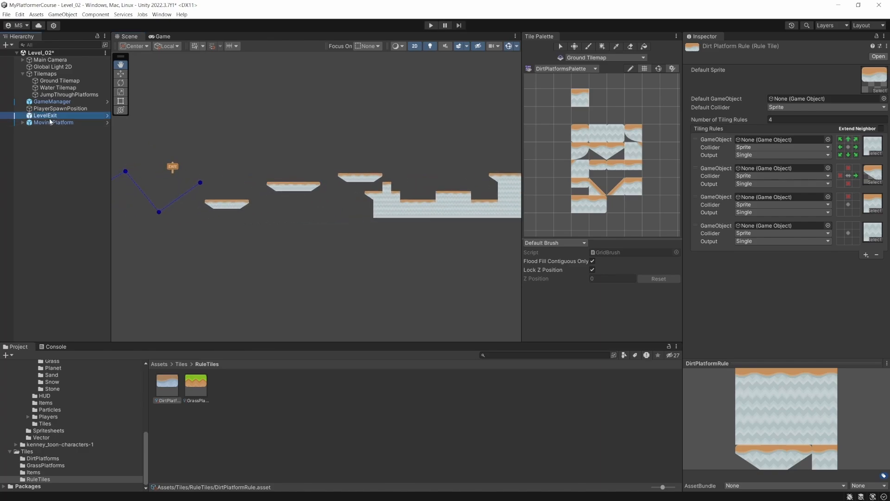
key(w)
drag(178, 167, 227, 210)
key(q)
key(w)
drag(247, 192, 311, 191)
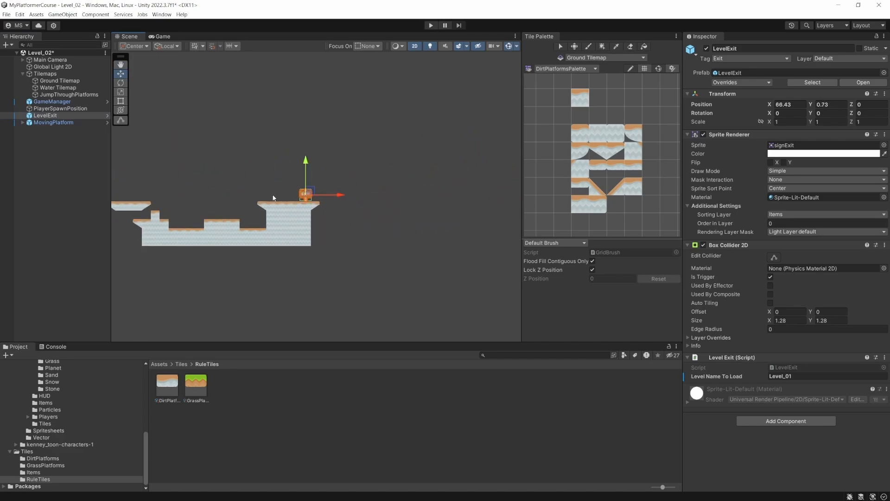
Start playtesting Level_02 and jump the player across the small floating dirt blocks
key(ctrl+p)
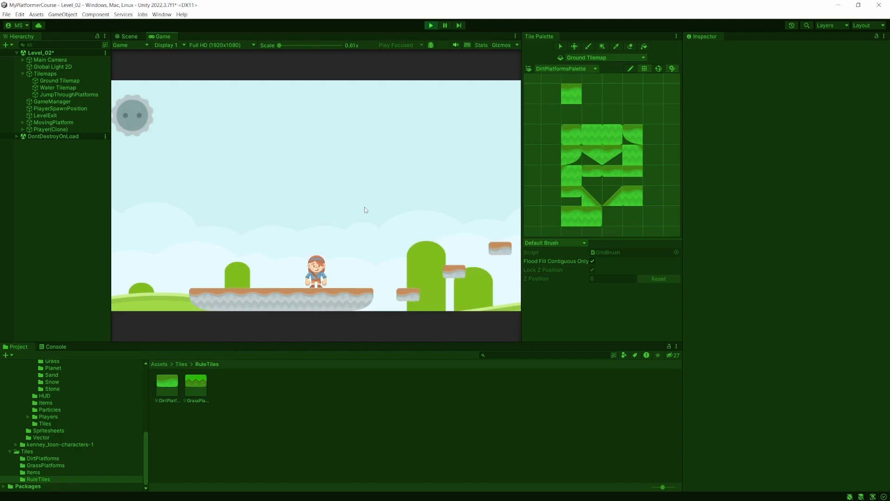
key(Right)
key(space)
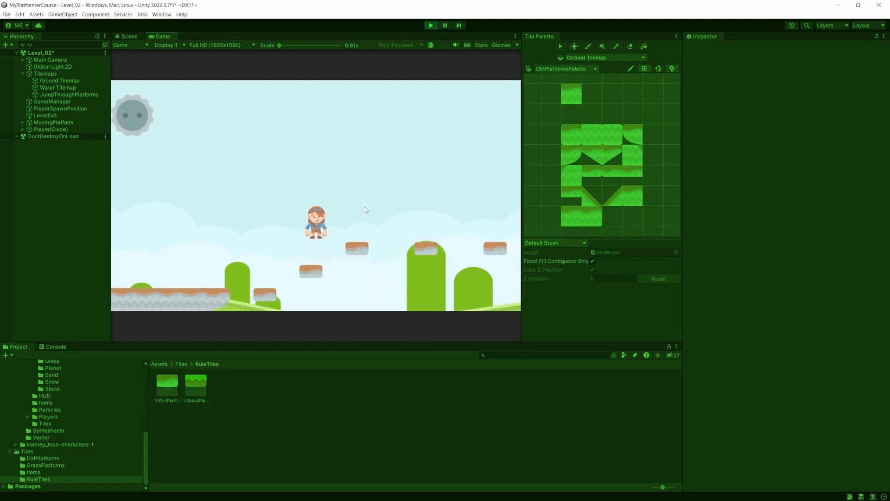
key(Right)
key(space)
key(Right)
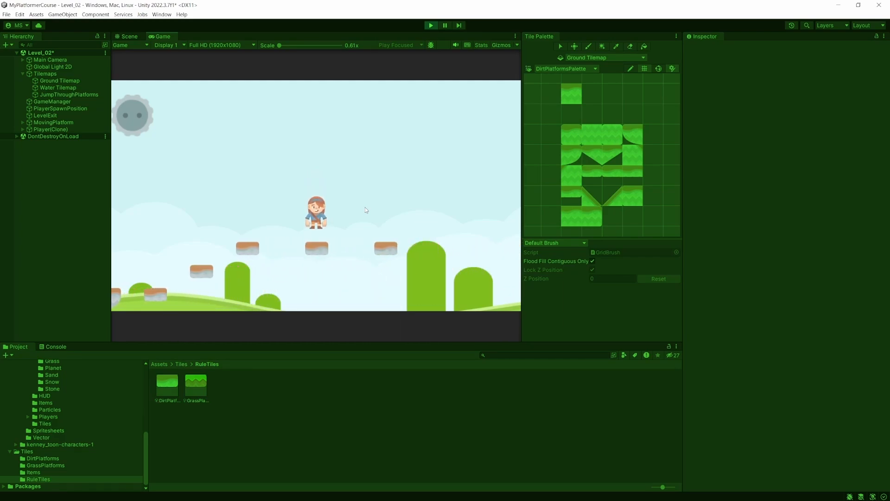
key(Right)
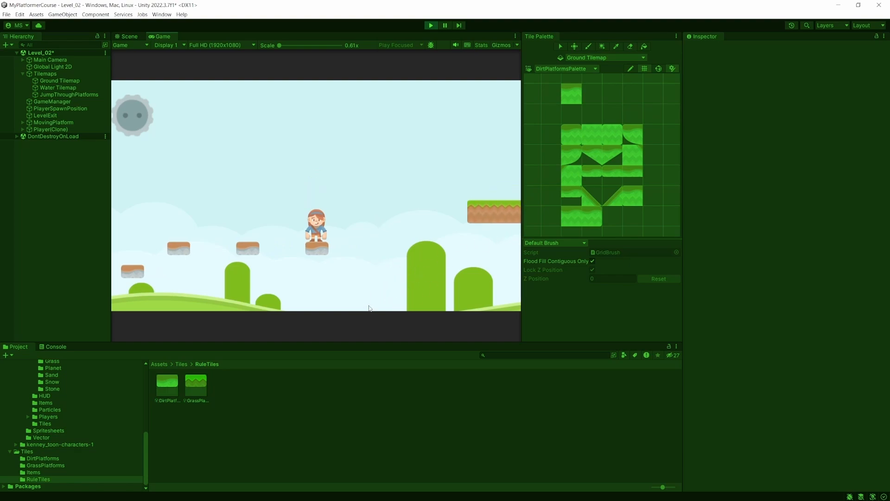
Playtest jumping onto the moving platform and riding it toward the floating dirt platforms
key(Right)
key(space)
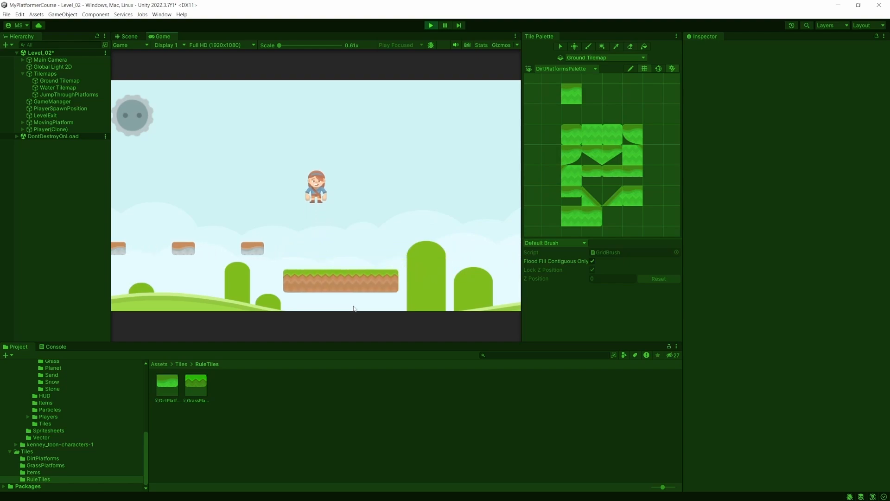
key(Right)
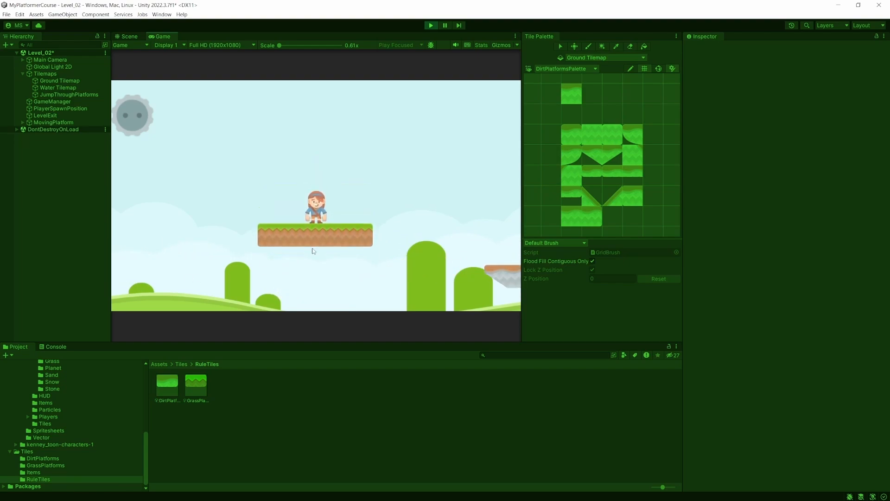
key(space)
key(Right)
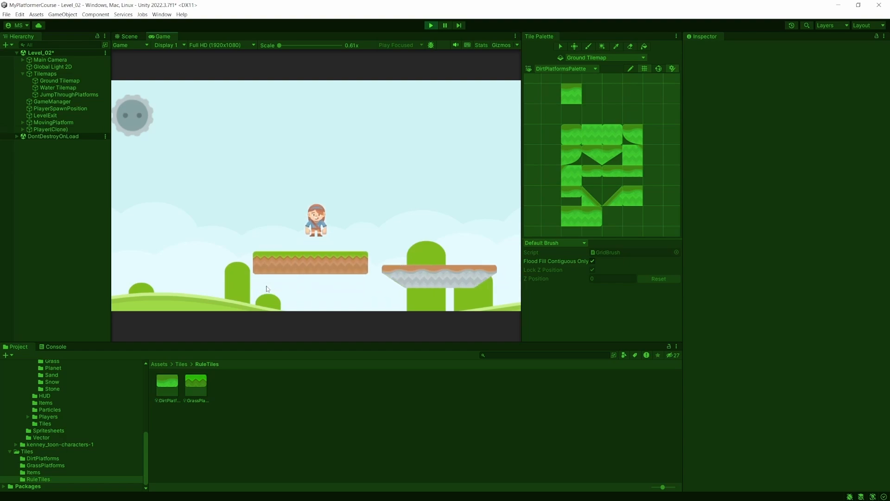
Playtest the floating dirt platforms and the new solid ground, running the player to the exit sign
key(Right)
key(space)
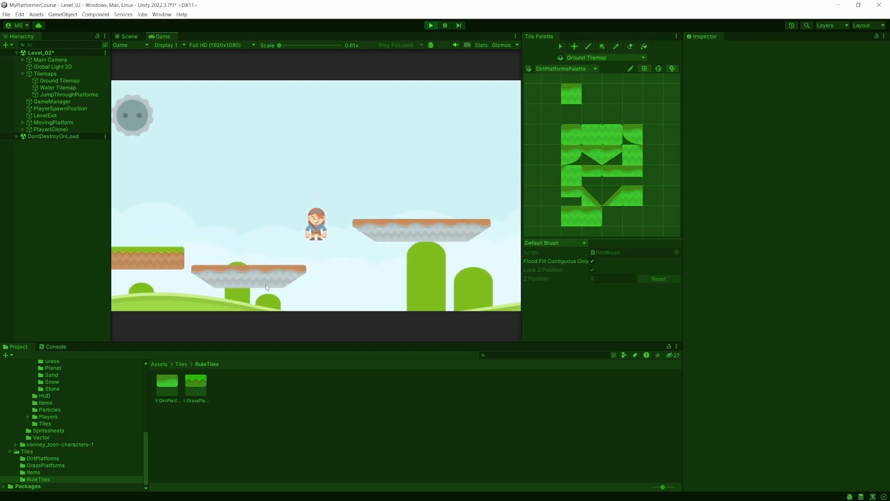
key(Right)
key(space)
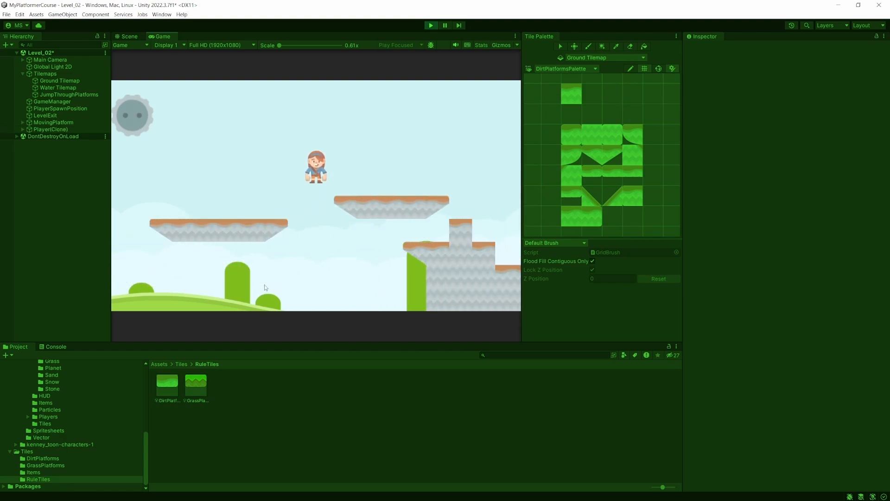
key(Right)
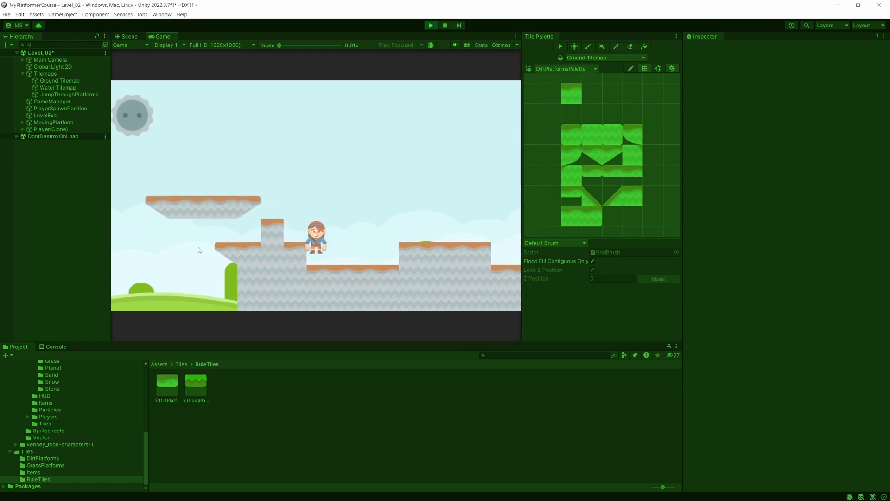
key(space)
key(Right)
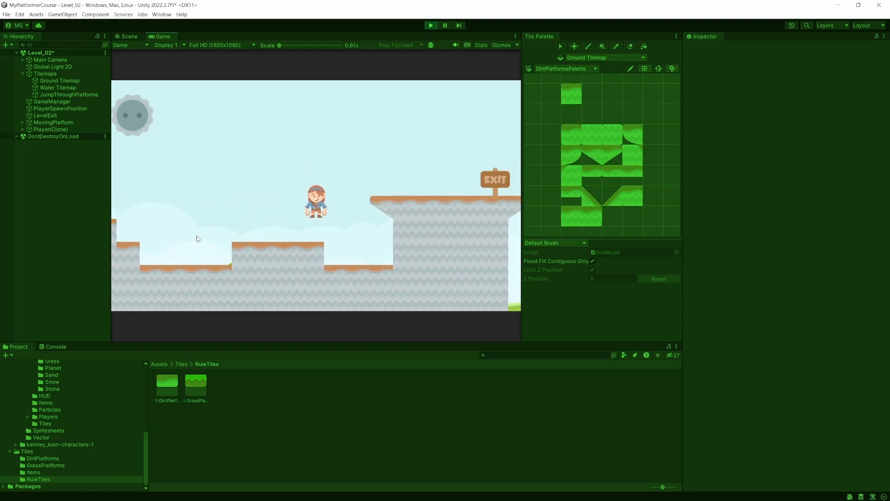
key(Right)
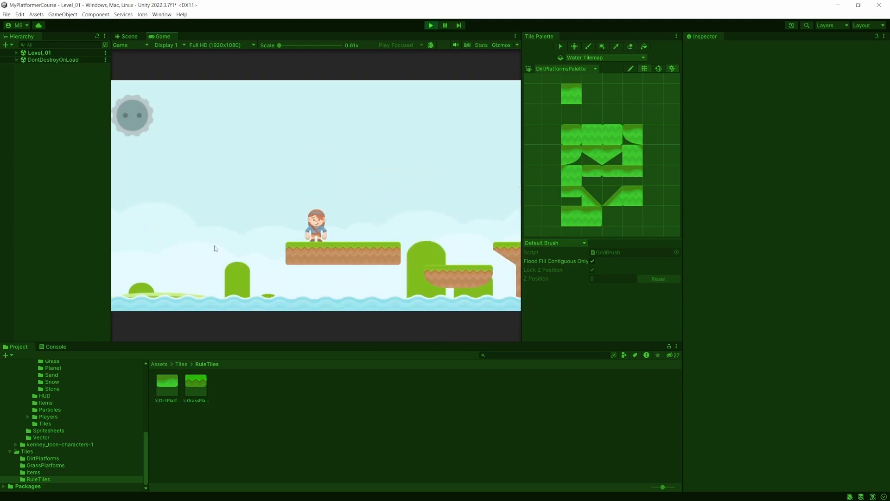
Play the start of Level_01 up to the first spikes, and stop the playtest
key(space)
key(Right)
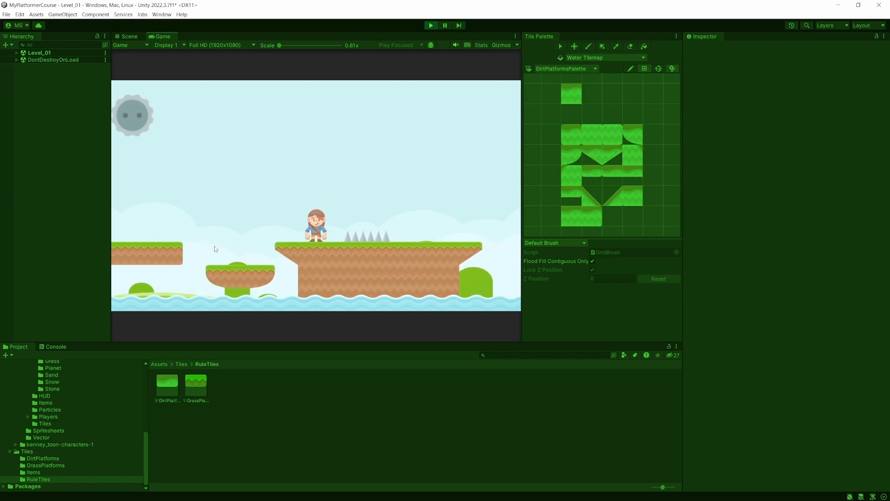
click(432, 25)
drag(347, 216, 564, 209)
drag(265, 175, 344, 202)
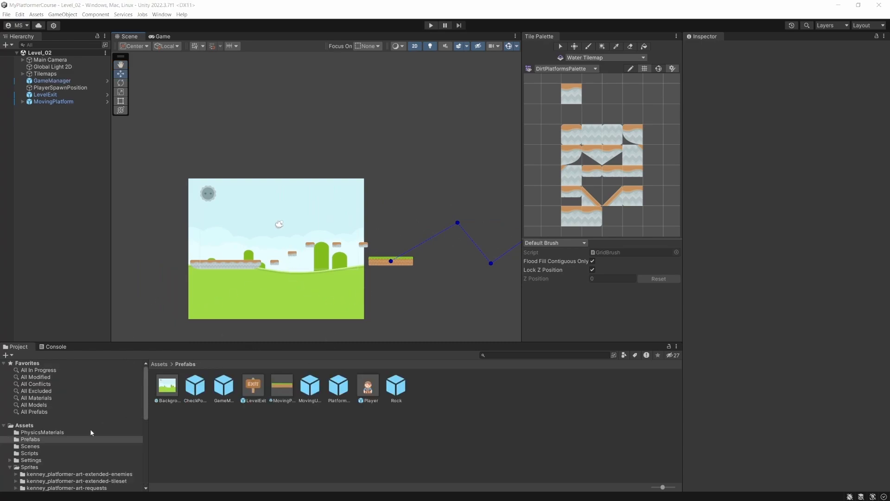
Open the Level_01 scene and place a CheckPoint prefab on the platform before the first moving platform, at about X 25.16, Y -2.36
click(29, 446)
double_click(195, 385)
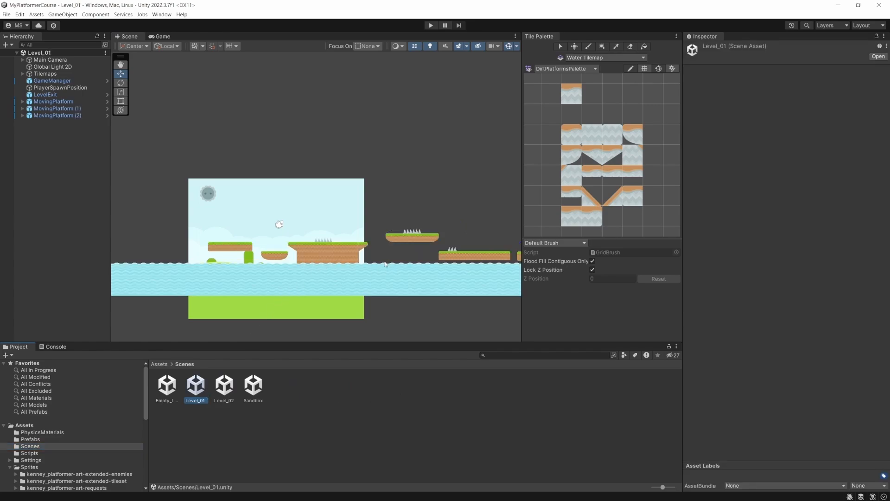
scroll(385, 265, up, 3)
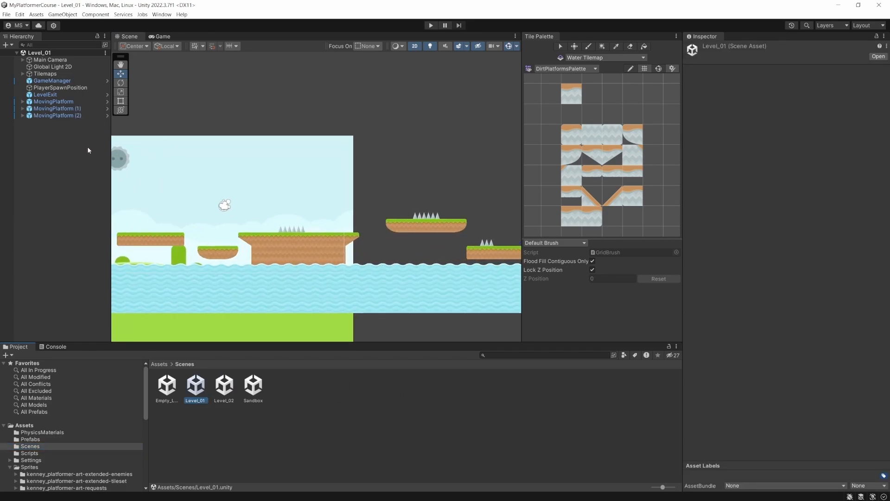
middle_drag(379, 267, 172, 270)
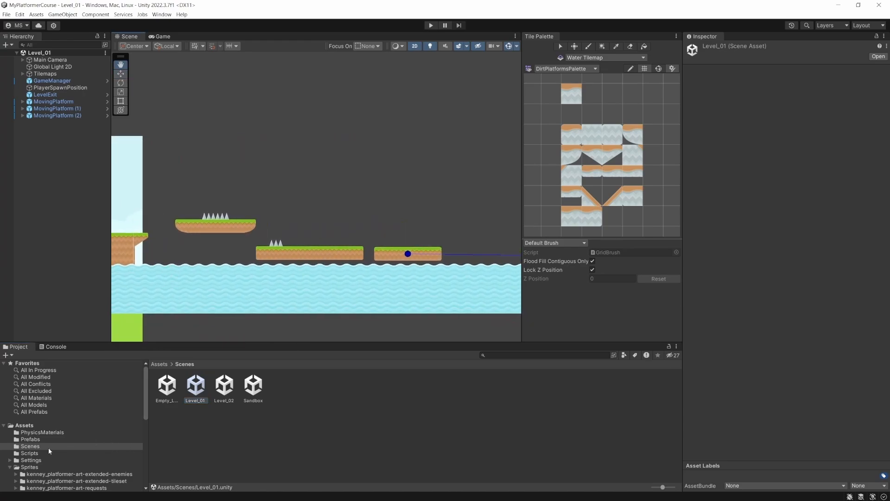
click(33, 441)
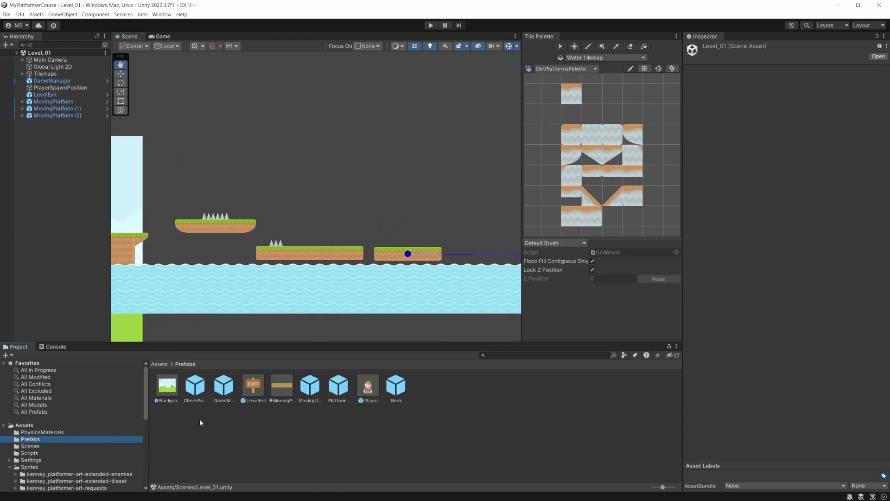
click(196, 390)
drag(197, 391, 355, 242)
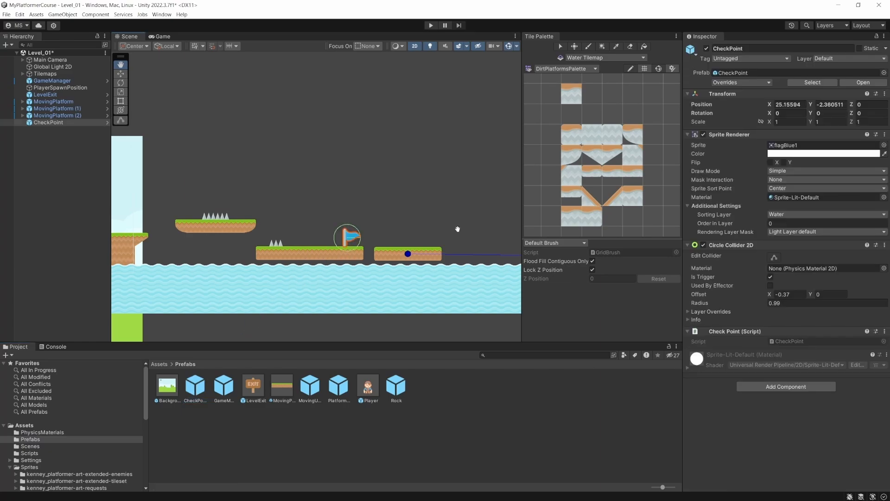
Place a second CheckPoint prefab on the top far edge of the large stepped grass platform, before the long spiked ground
drag(458, 229, 208, 211)
drag(523, 198, 200, 249)
drag(432, 221, 196, 161)
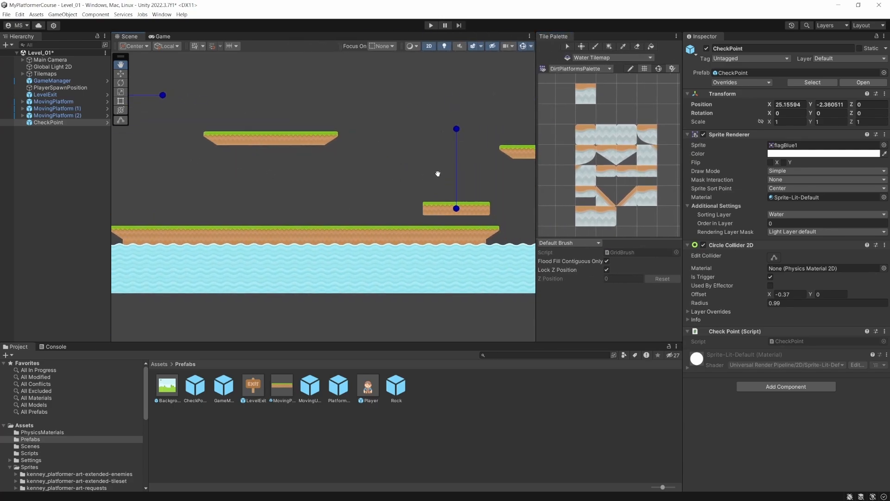
drag(437, 173, 201, 213)
drag(362, 191, 214, 212)
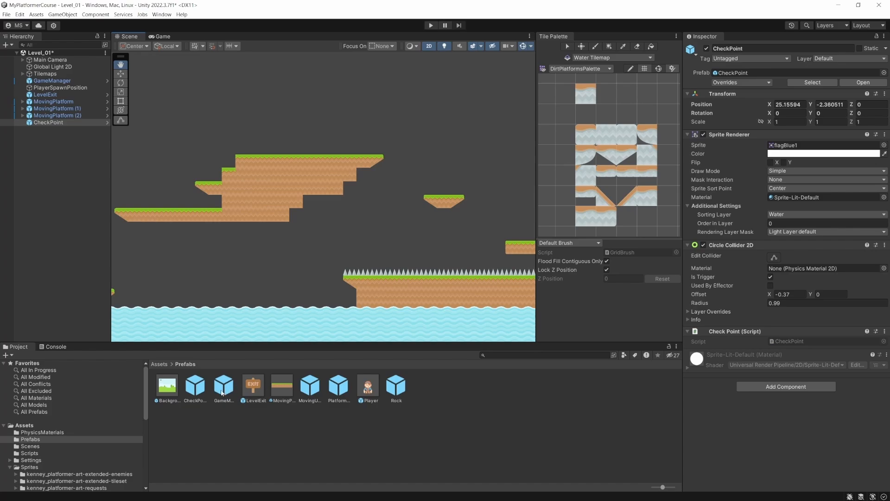
drag(201, 392, 367, 148)
Look over the rest of Level_01 as far as the exit sign, clear the selection and save the scene
drag(403, 206, 186, 228)
drag(431, 169, 241, 204)
drag(399, 263, 183, 146)
drag(445, 165, 340, 168)
click(58, 197)
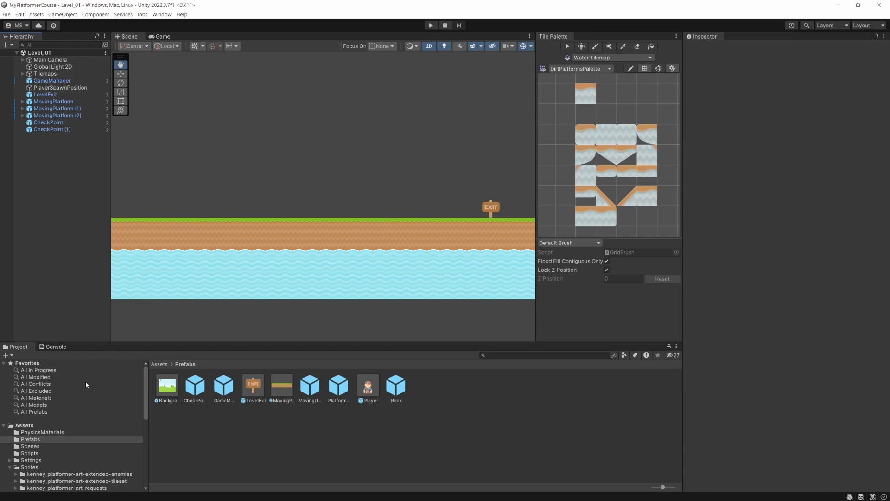
Open the Level_02 scene and place a CheckPoint prefab on the last small dirt platform before the moving platform, at about X 10.02, Y -1.36
click(33, 448)
double_click(224, 387)
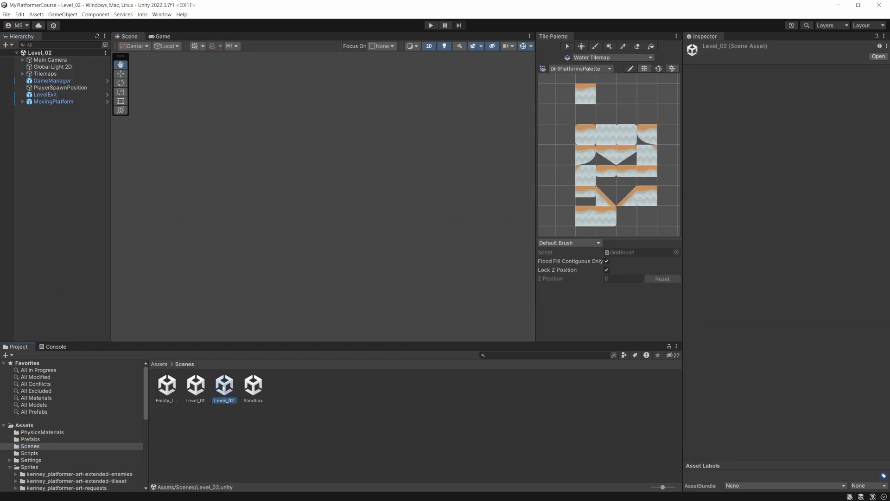
click(40, 60)
click(293, 125)
key(f)
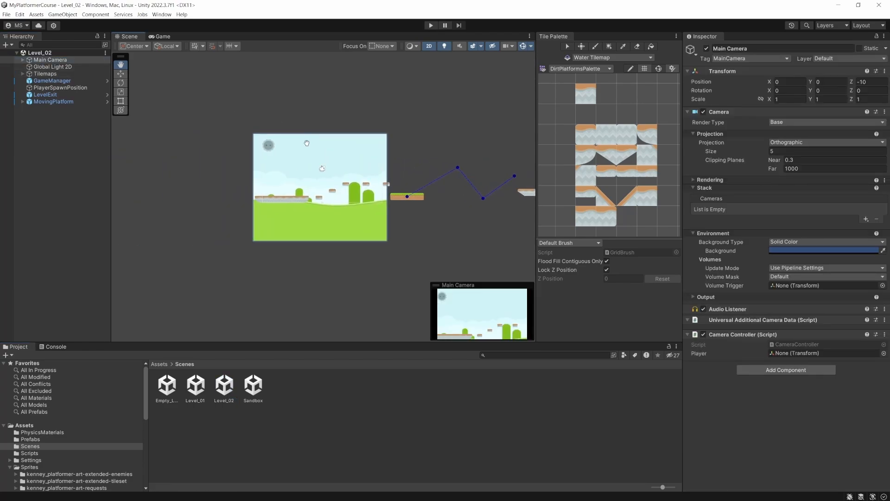
key(w)
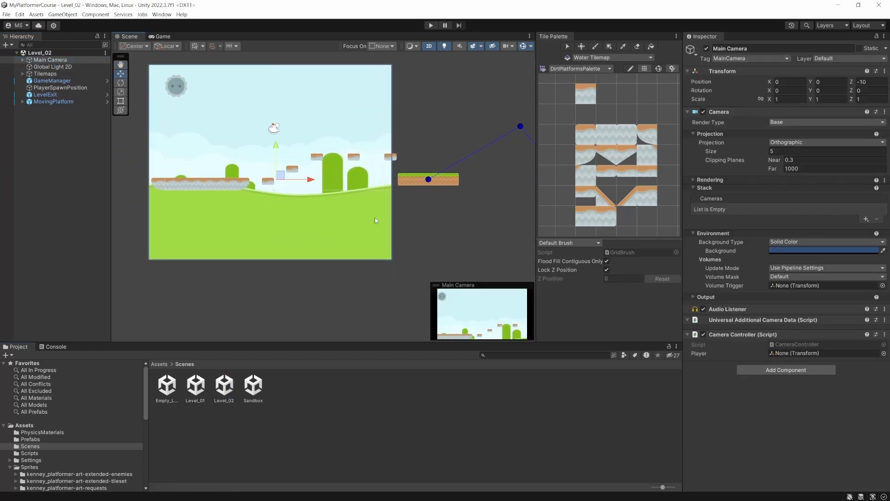
click(30, 439)
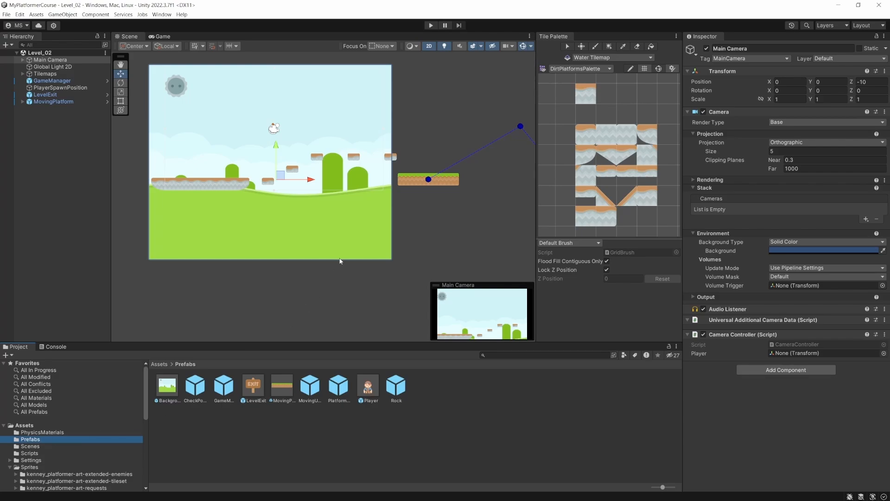
middle_drag(340, 262, 242, 300)
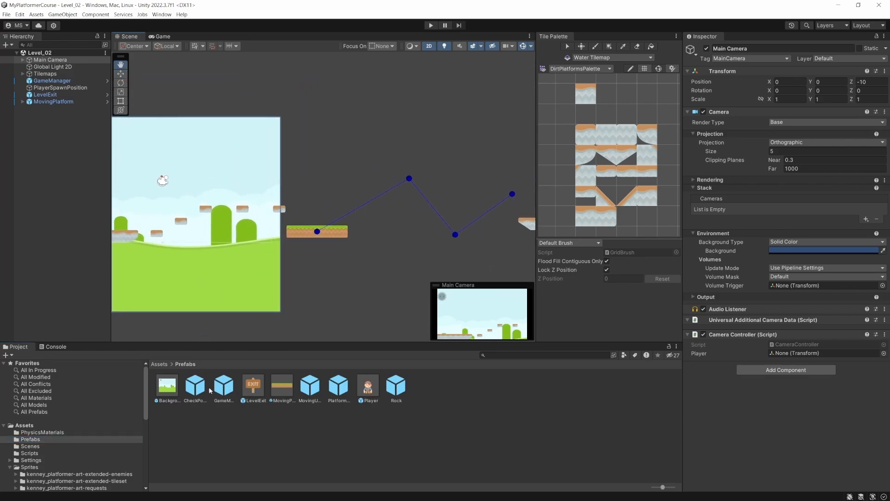
drag(255, 252, 286, 198)
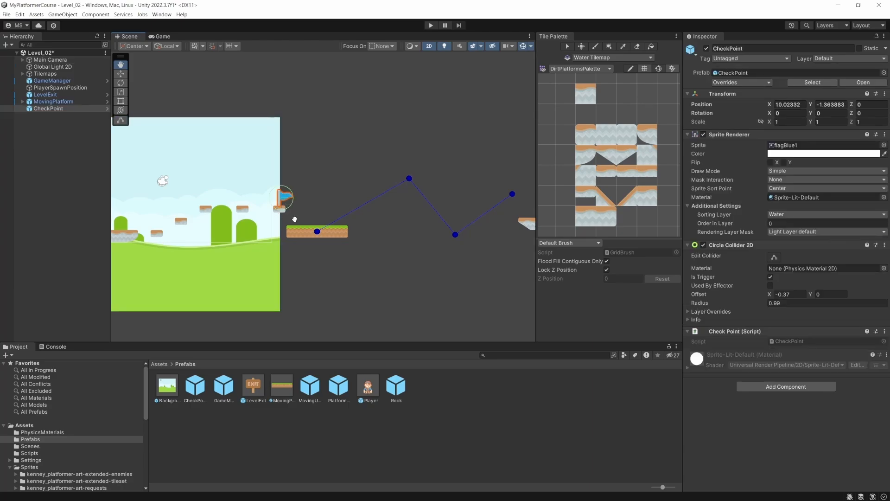
Place a second CheckPoint prefab on the floating dirt platform before the large stepped ground, at about X 45.57, Y 0.62
middle_drag(399, 214, 211, 217)
mouse_move(337, 212)
middle_down()
mouse_move(251, 230)
mouse_move(195, 256)
middle_up()
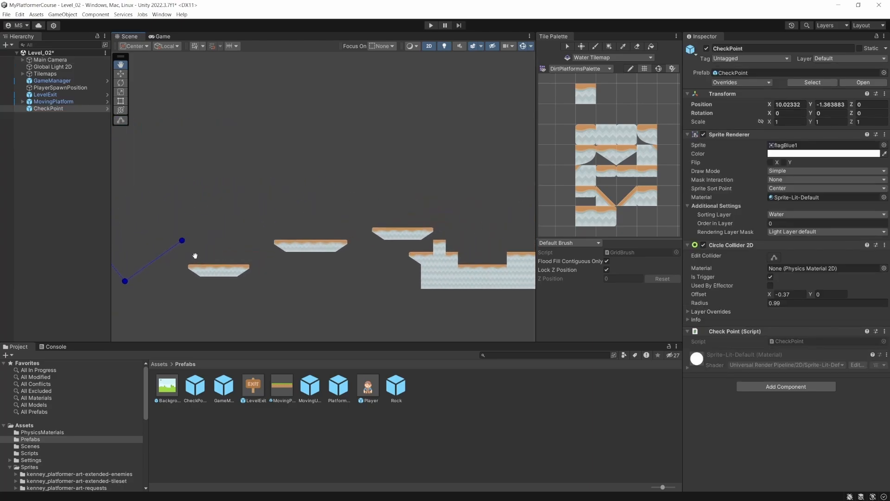
mouse_move(369, 251)
middle_down()
mouse_move(278, 203)
mouse_move(188, 201)
middle_up()
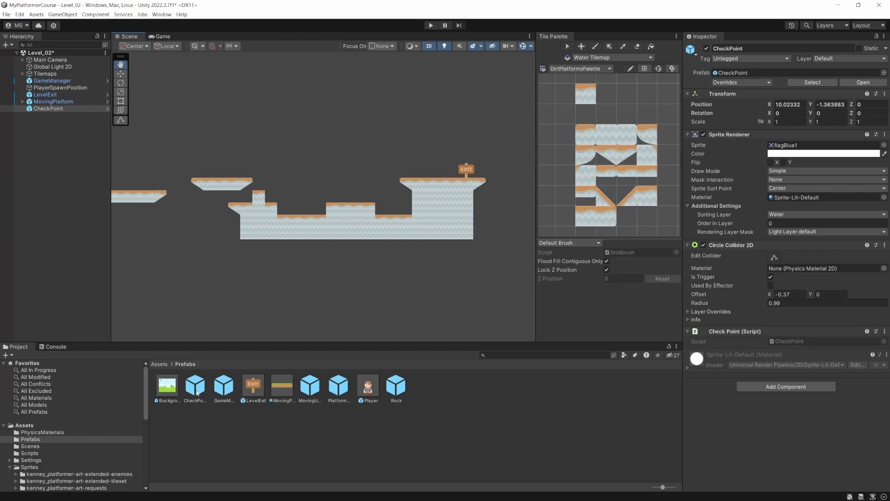
drag(217, 264, 211, 174)
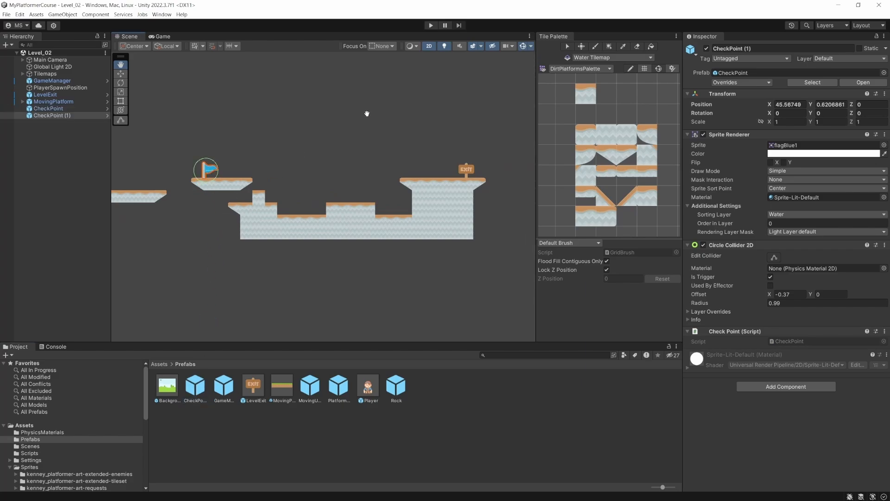
Playtest Level_02 across the small dirt platforms to the first checkpoint and past it, and stop the playtest
click(430, 26)
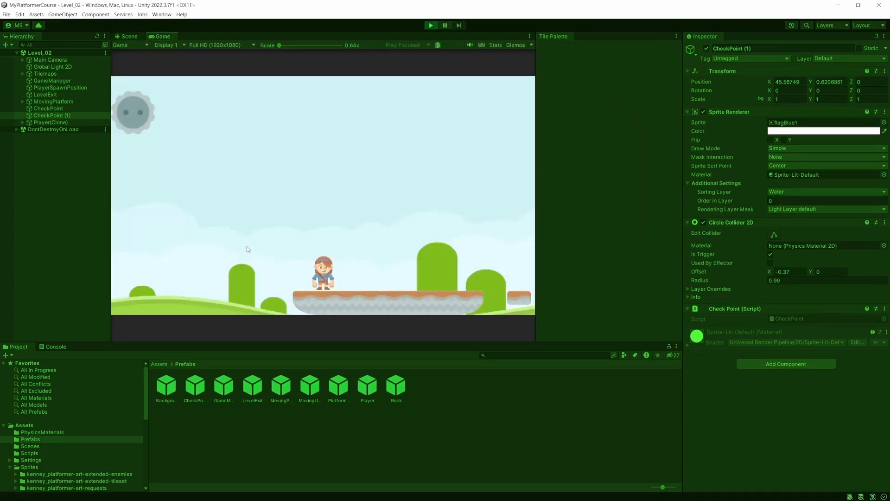
key(Right)
key(space)
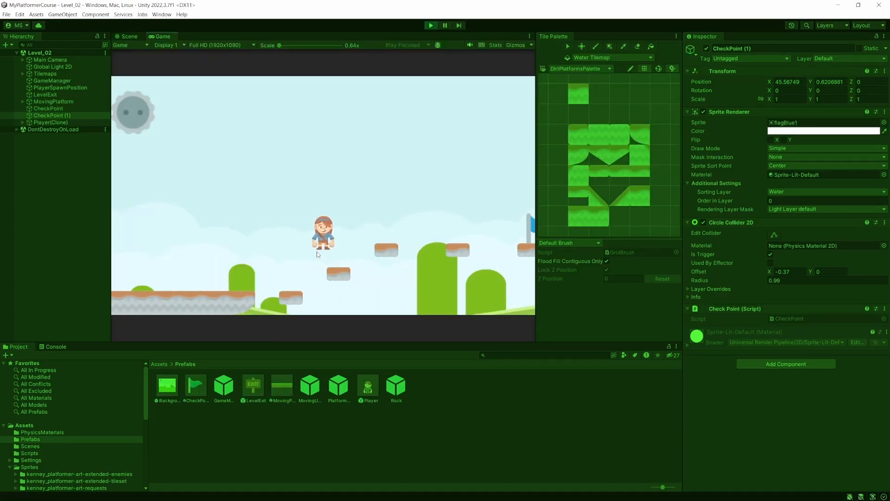
key(space)
key(space)
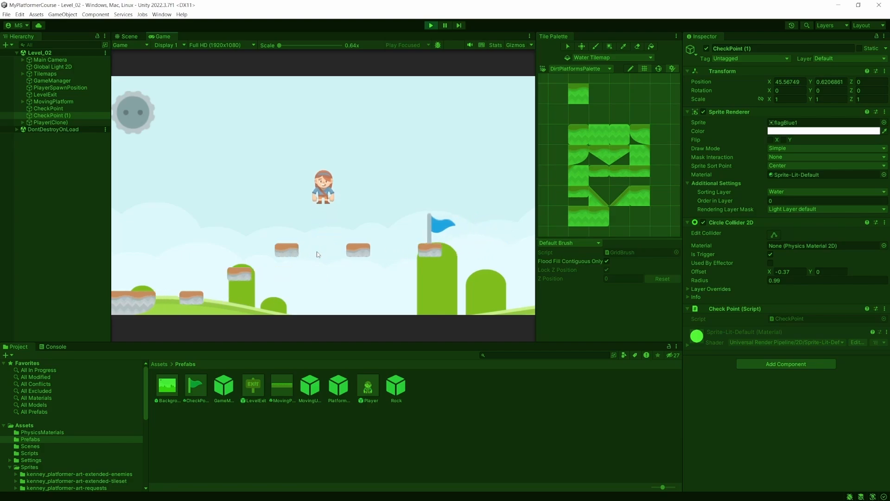
key(Right)
key(space)
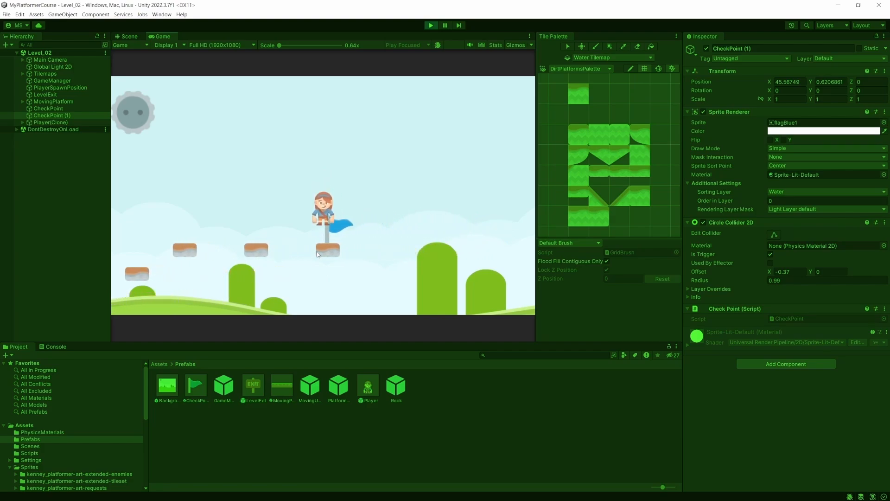
key(Right)
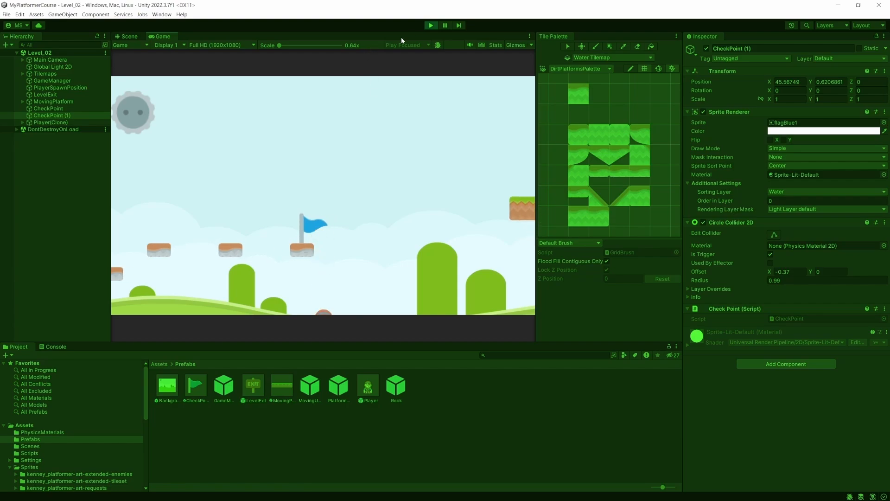
click(428, 27)
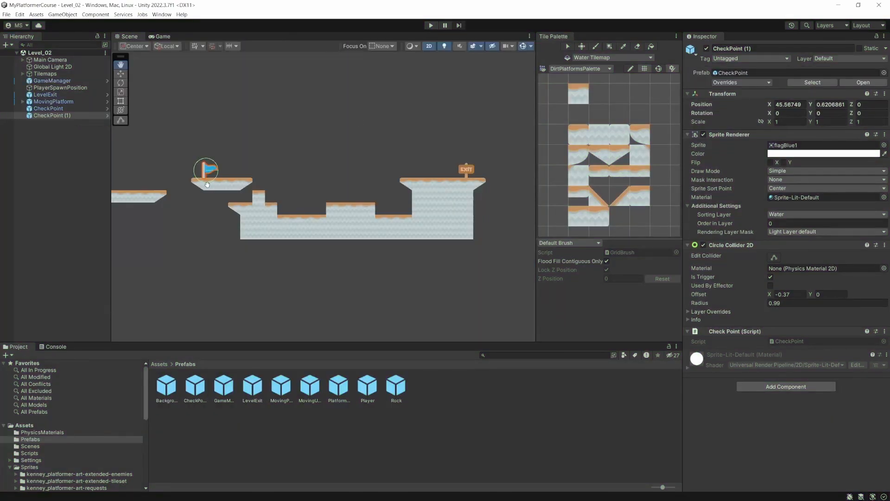
Expand the Tilemaps group and make Ground Tilemap the active paint target for editing the platform under the first checkpoint
drag(214, 207, 476, 215)
drag(212, 232, 434, 241)
drag(242, 242, 289, 240)
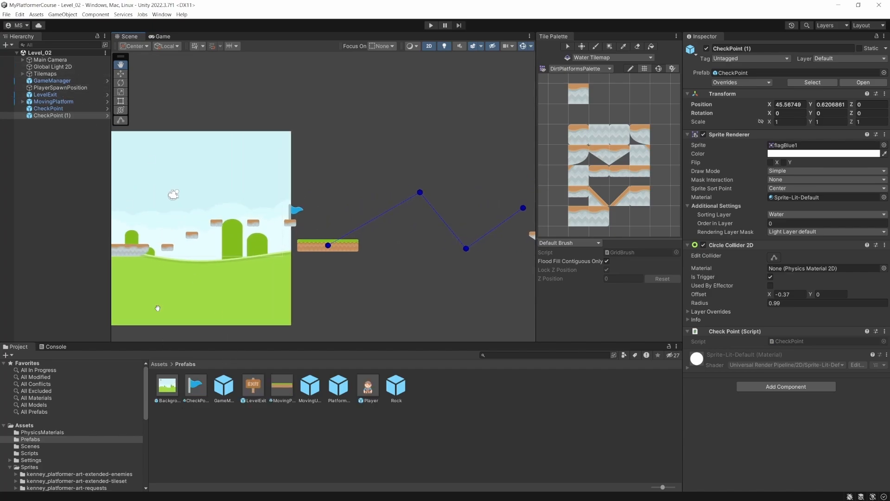
click(27, 74)
click(22, 74)
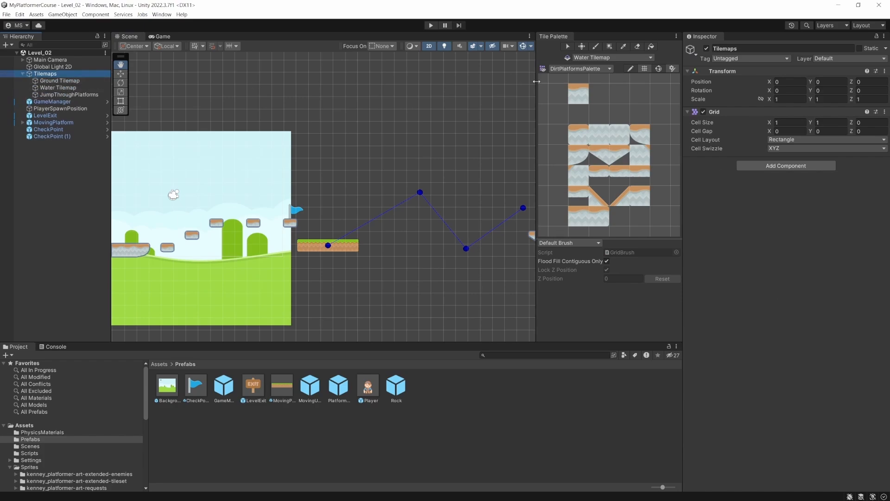
click(599, 58)
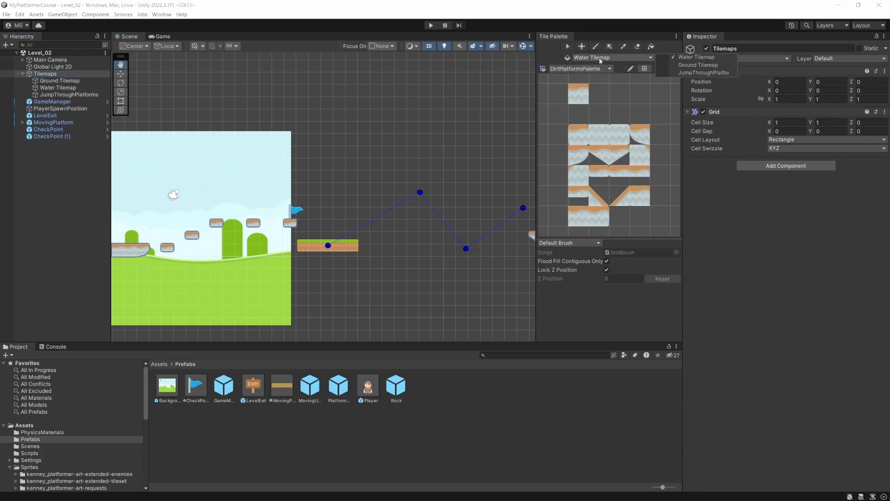
click(692, 63)
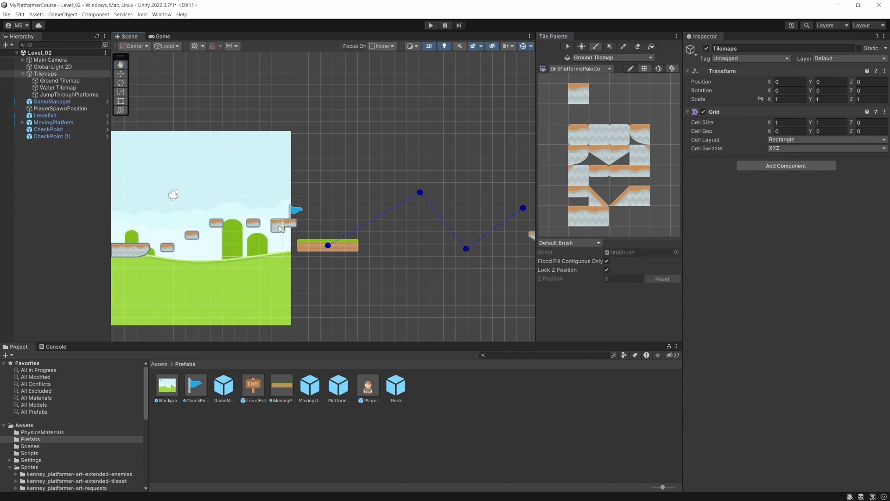
Playtest Level_02 again, jumping over the small platforms and across the widened platform with the first checkpoint
key(ctrl+p)
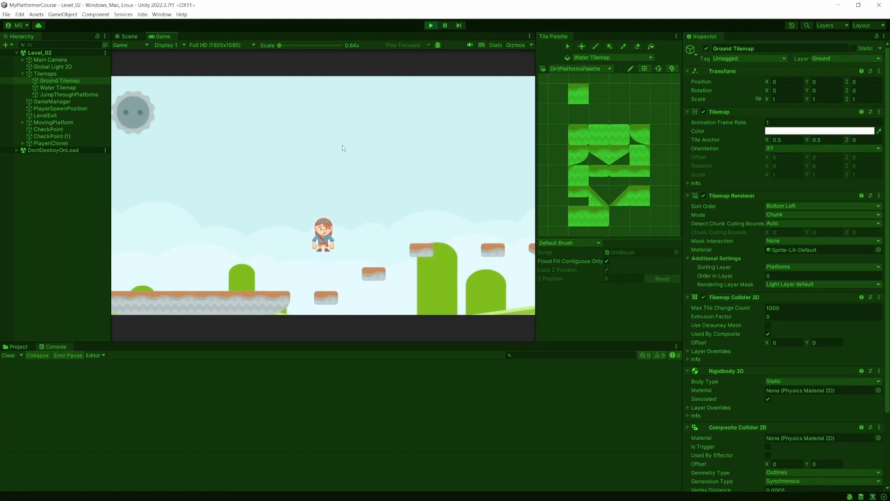
key(d)
key(space)
key(space)
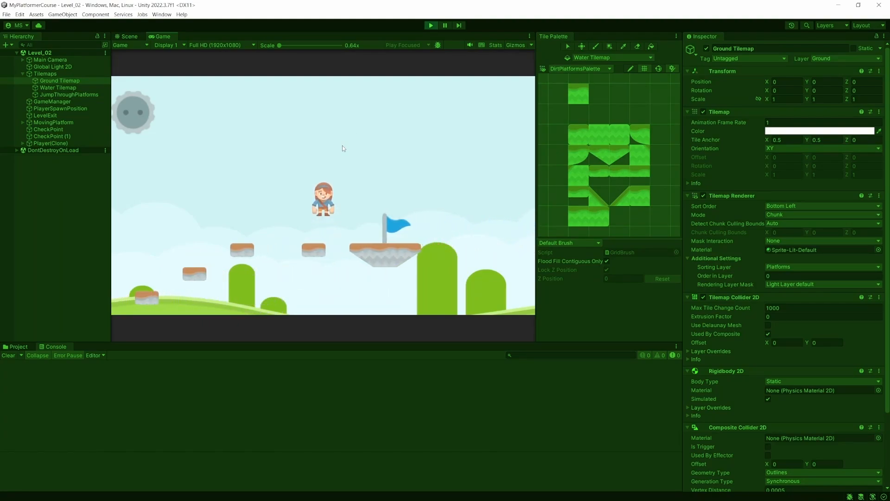
key(d)
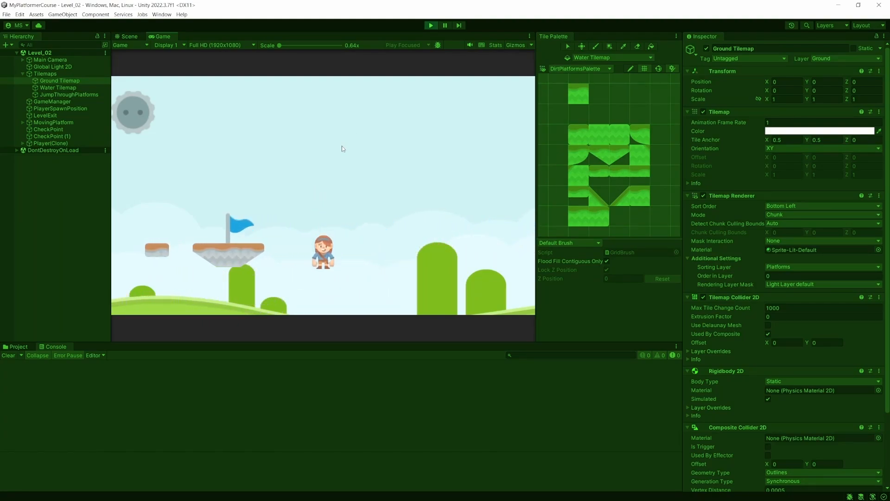